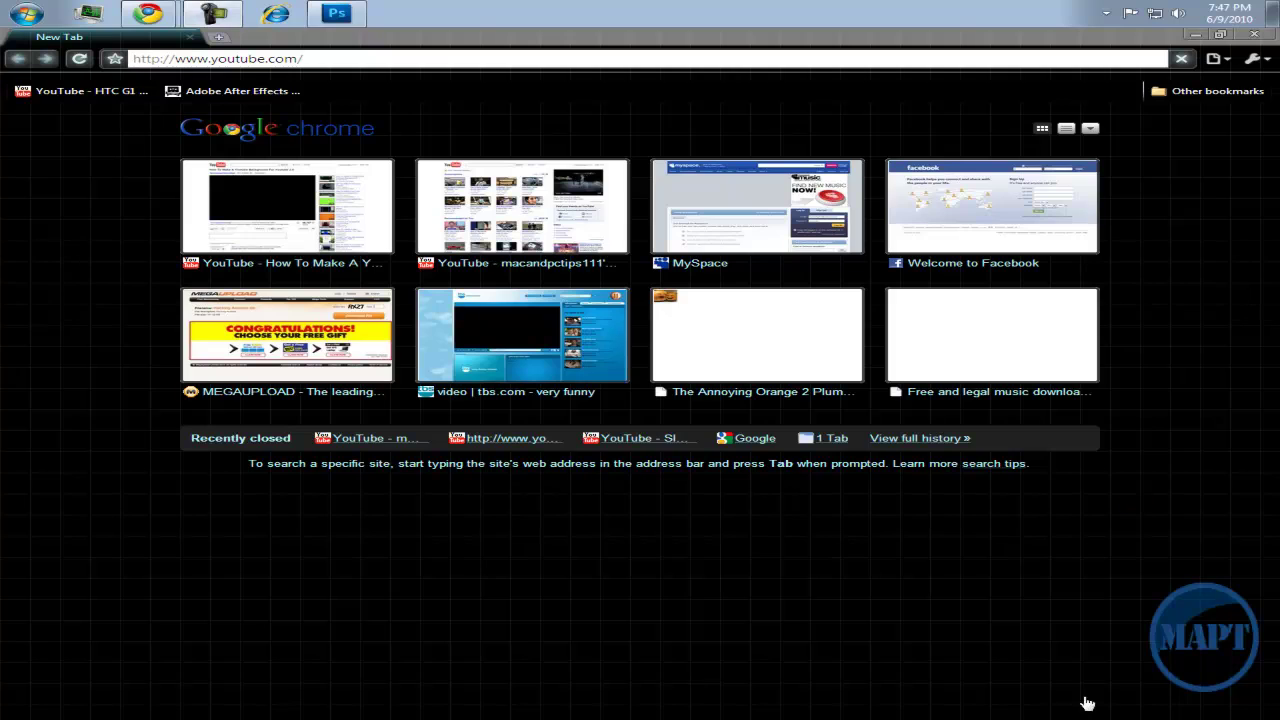
- Scroll down the 'Mac And Pc Tips For You' channel page and back up to review its design
scroll(1152, 590, "down", 5)
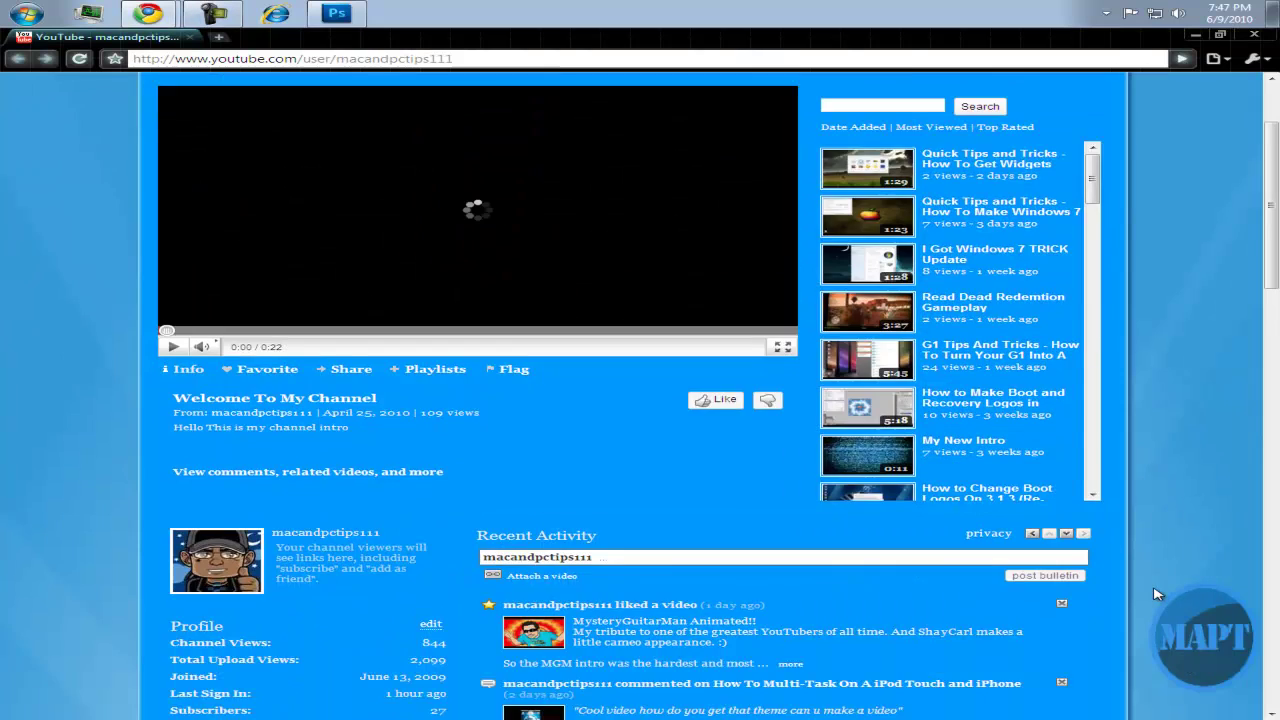
scroll(1150, 580, "down", 5)
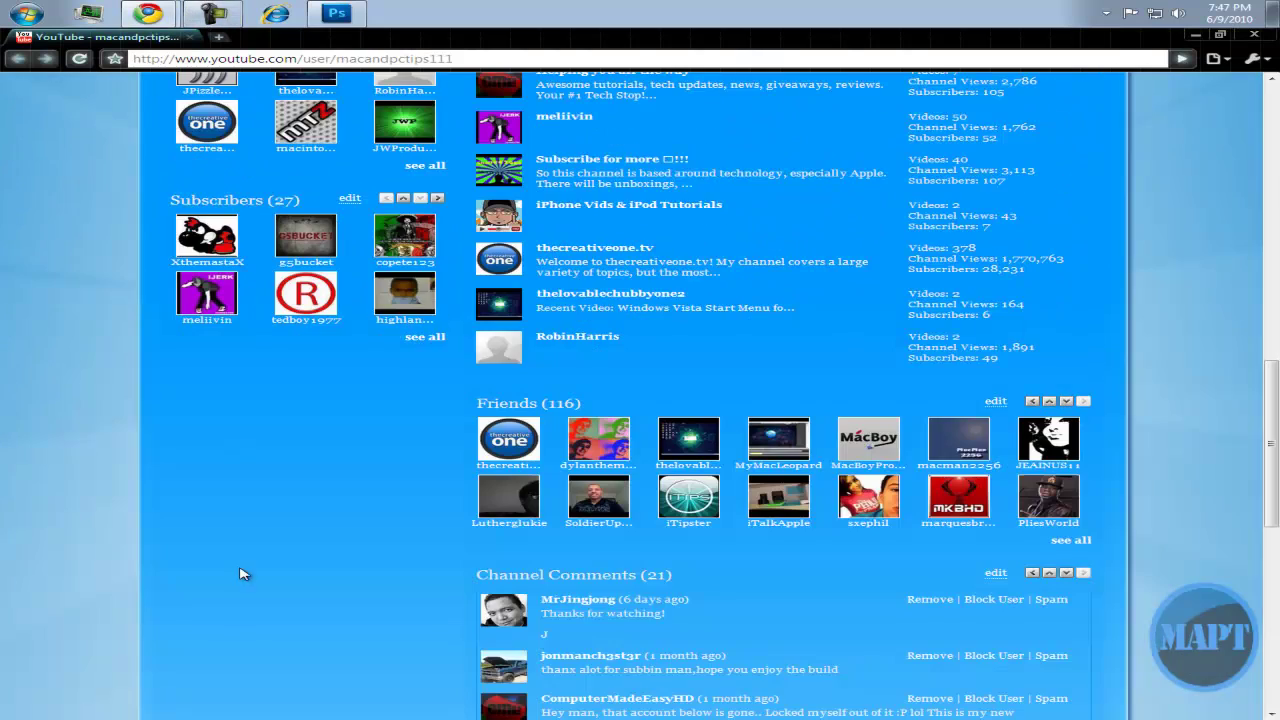
scroll(568, 604, "down", 3)
scroll(1074, 617, "down", 3)
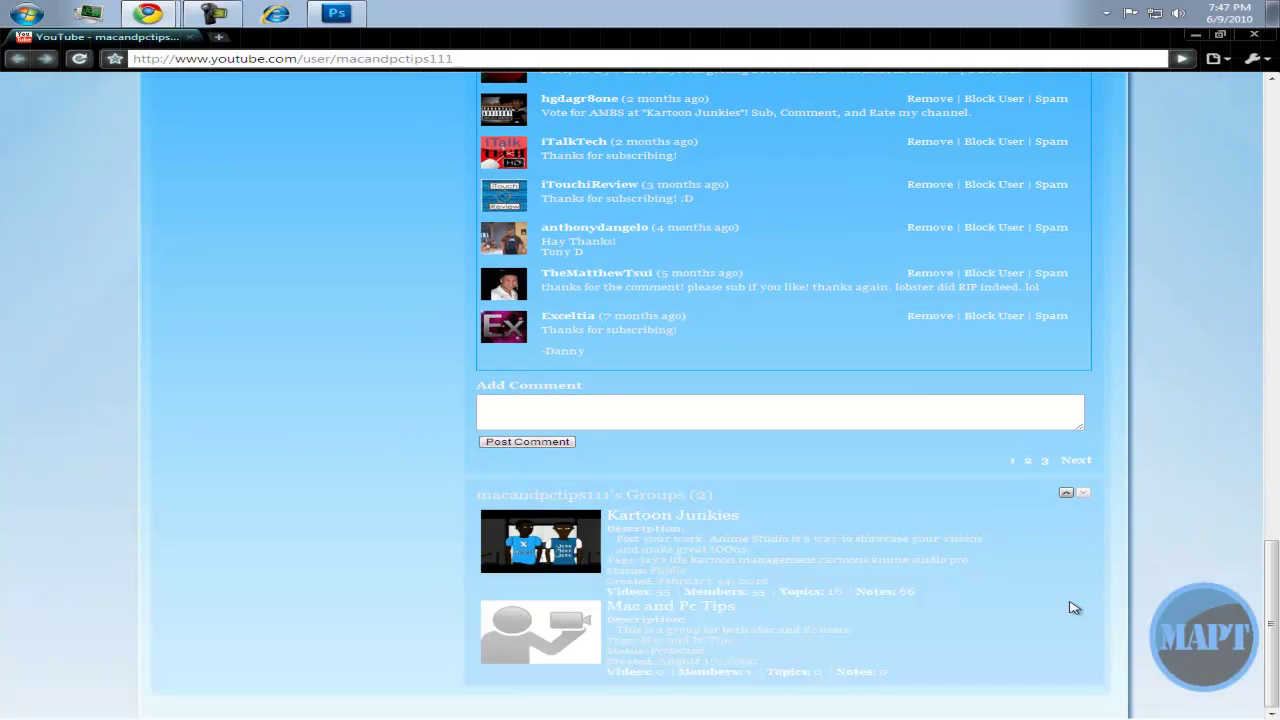
scroll(1051, 532, "up", 15)
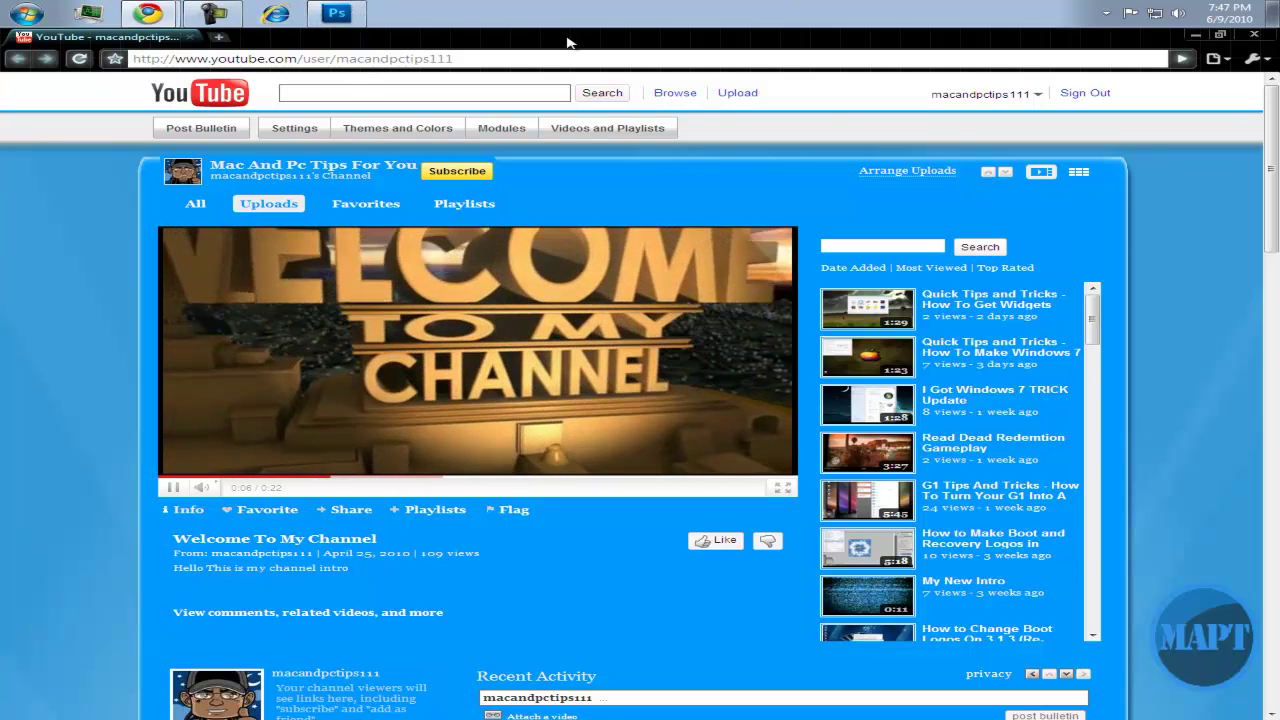
- Switch to Photoshop and open ytbg2.psd from the Downloads folder
left_click(336, 13)
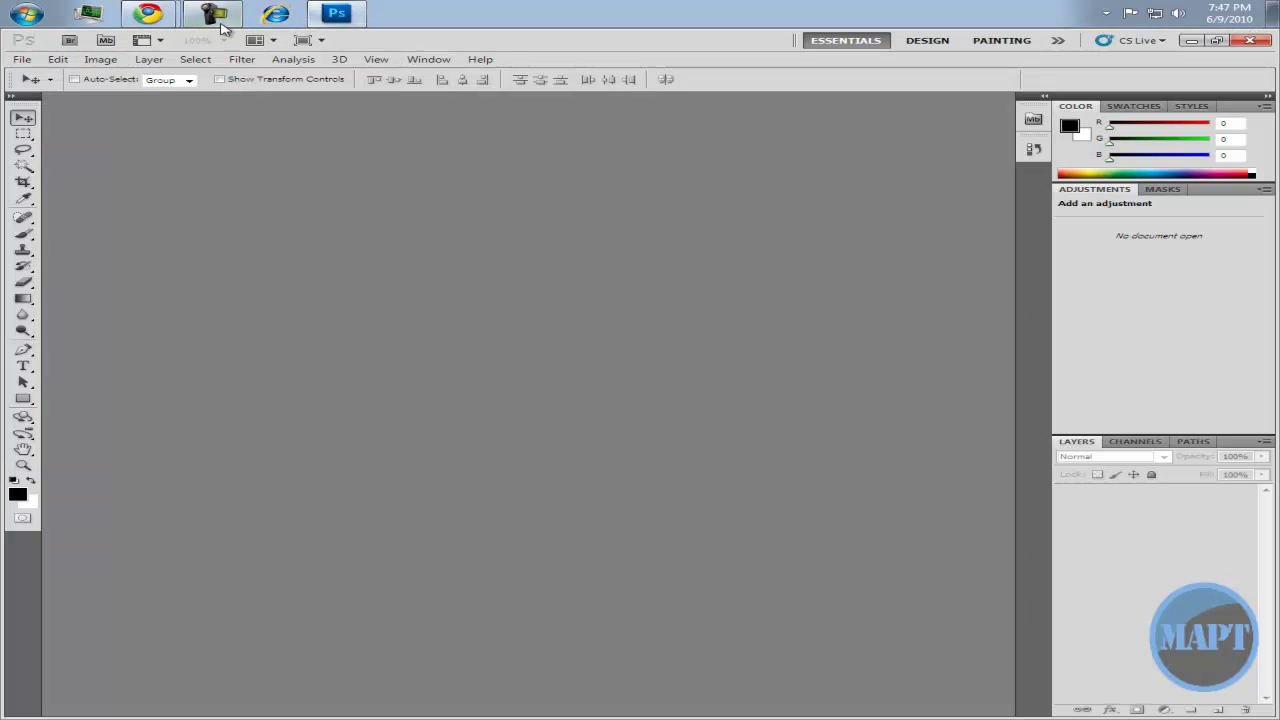
left_click(150, 18)
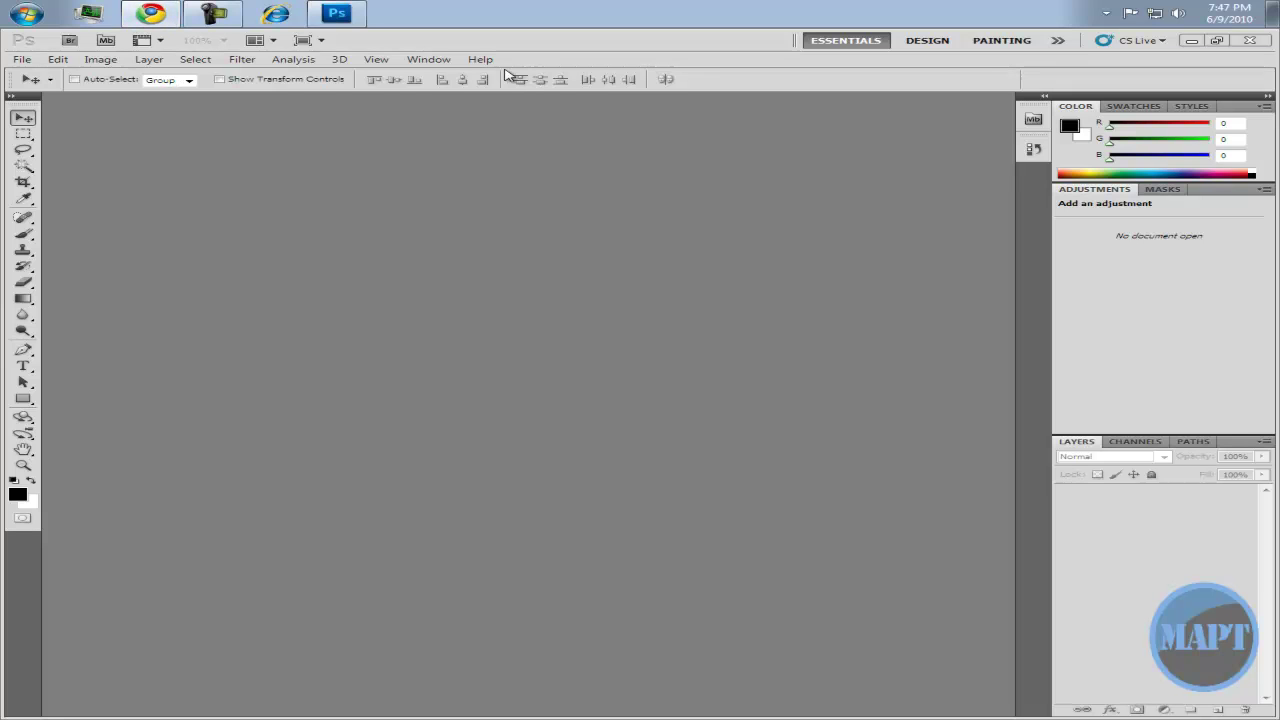
left_click(21, 59)
mouse_move(58, 60)
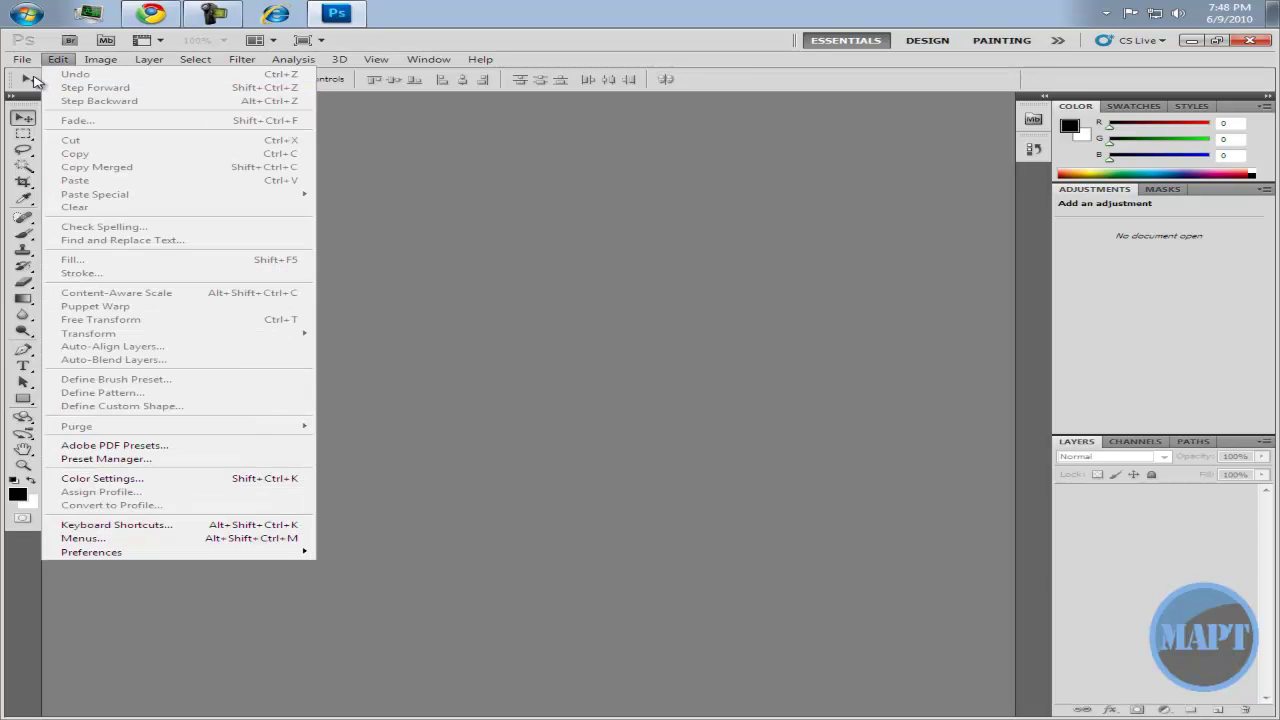
left_click(55, 88)
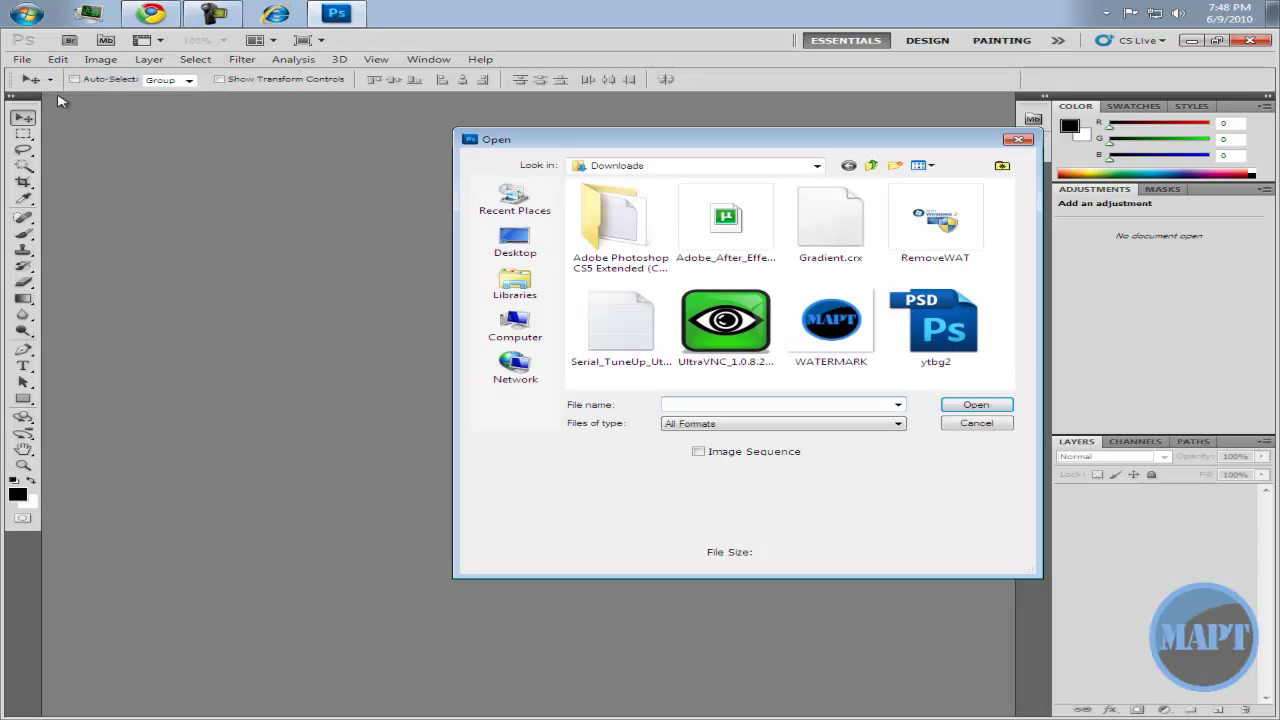
double_click(962, 332)
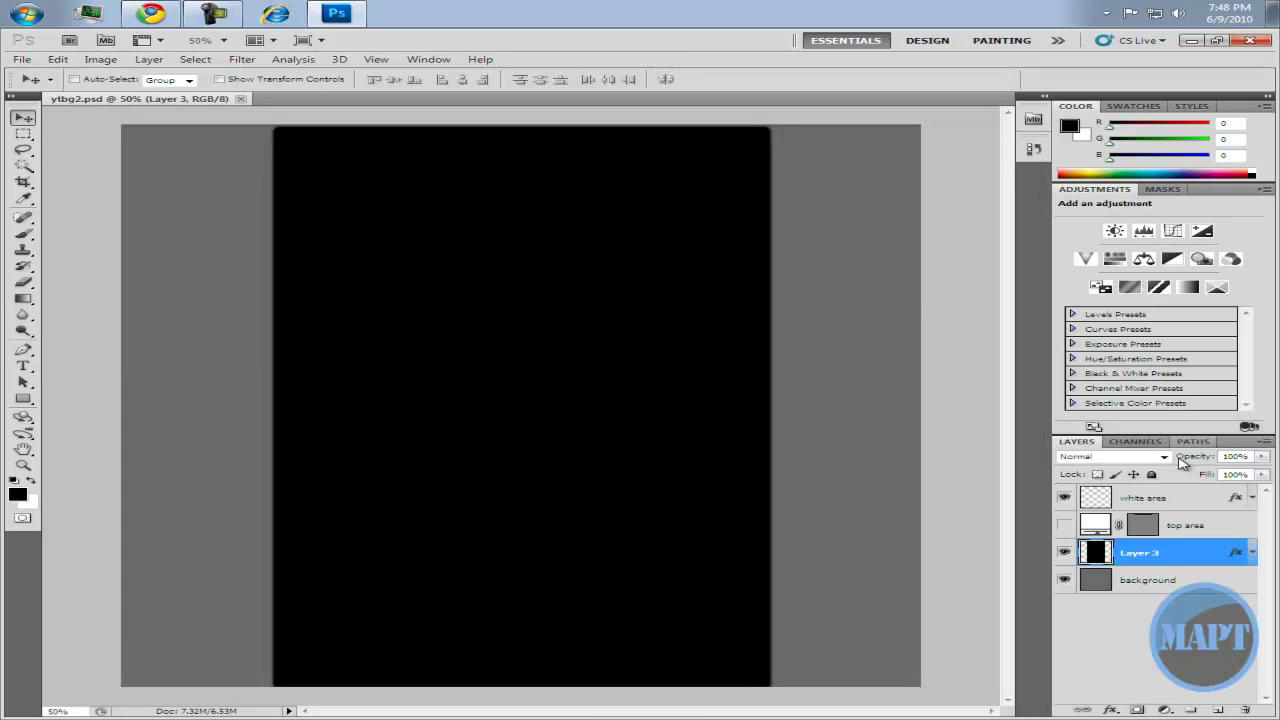
- Give Layer 3 a white 3 px stroke and a red colour overlay in Layer Style
double_click(1108, 553)
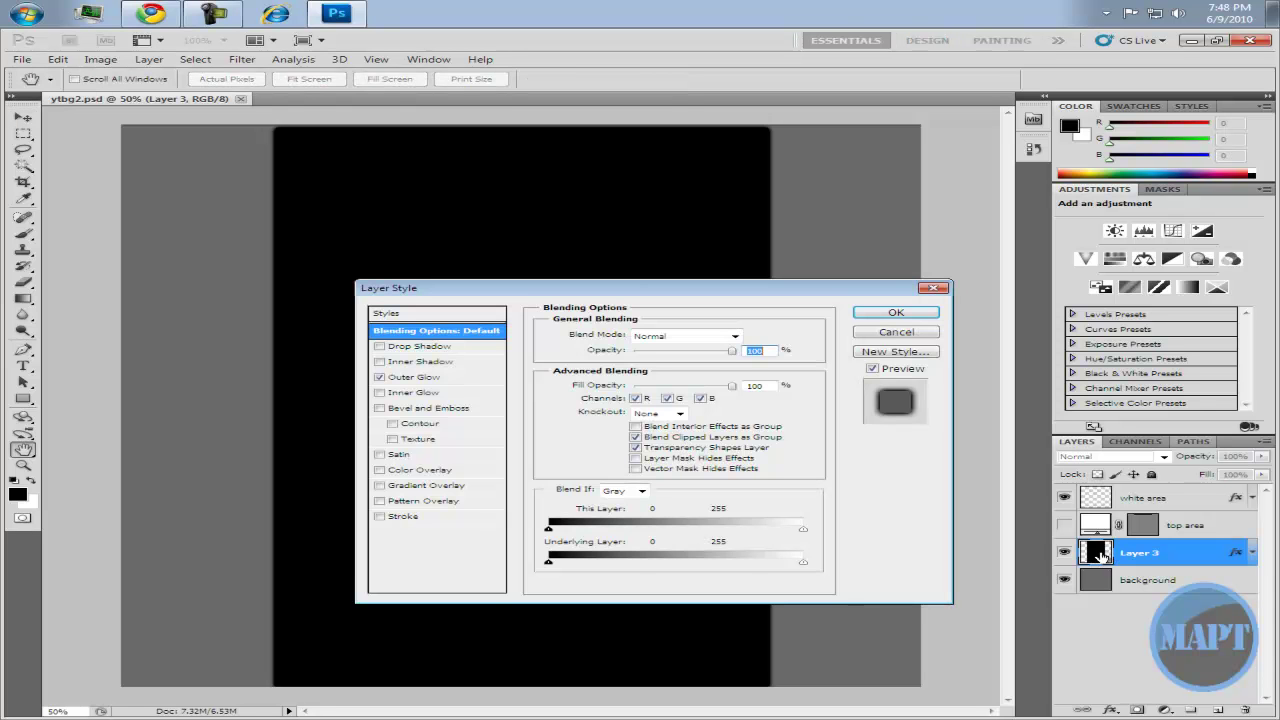
left_click(410, 516)
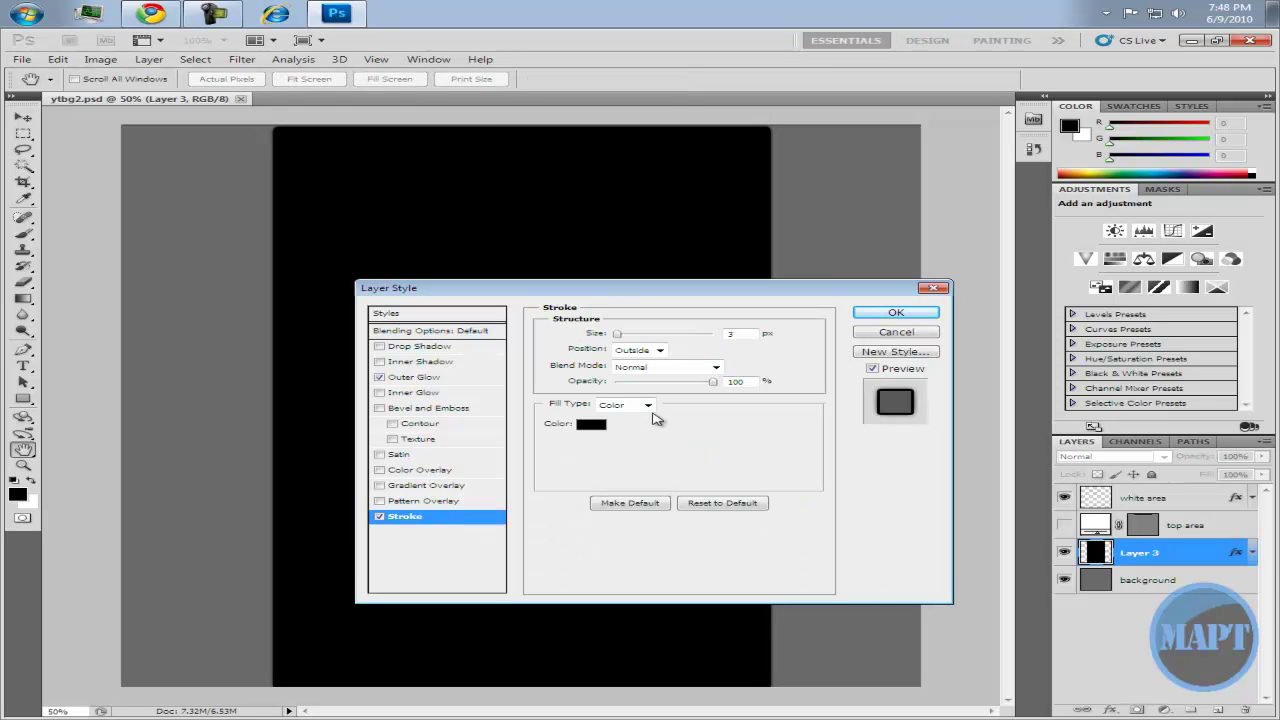
left_click(580, 426)
left_click(420, 413)
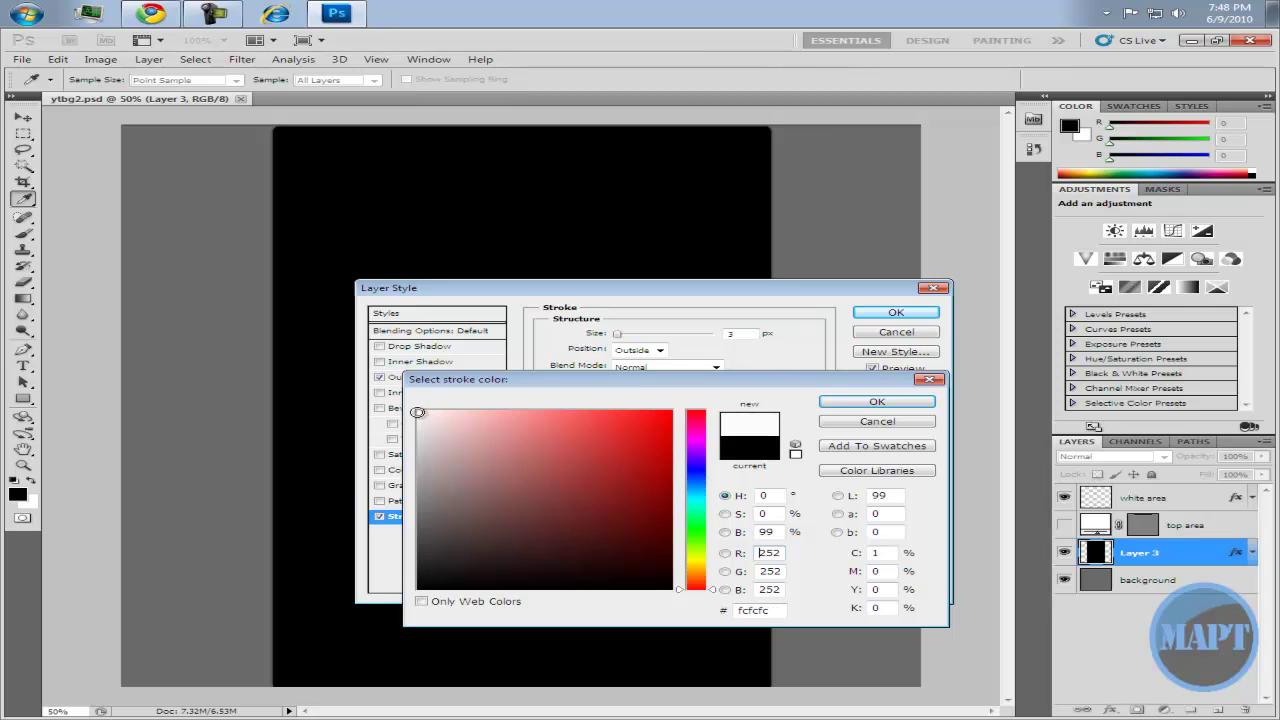
left_click(841, 403)
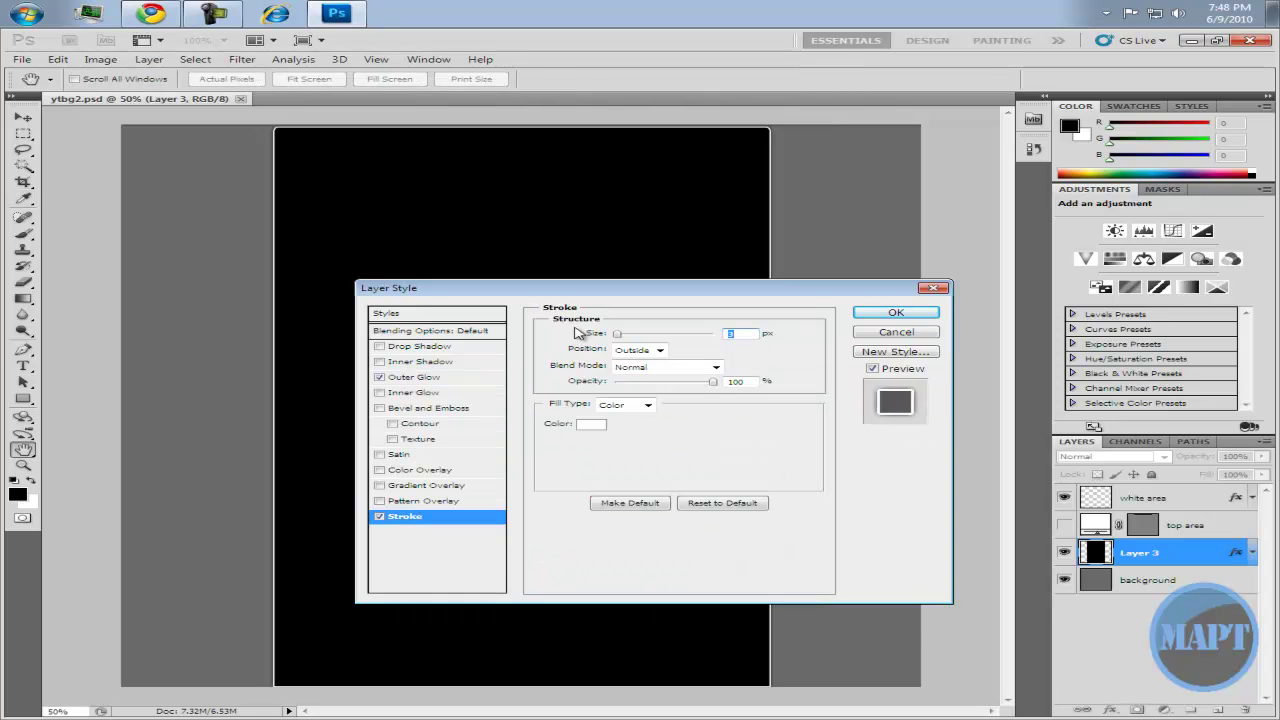
left_click(442, 470)
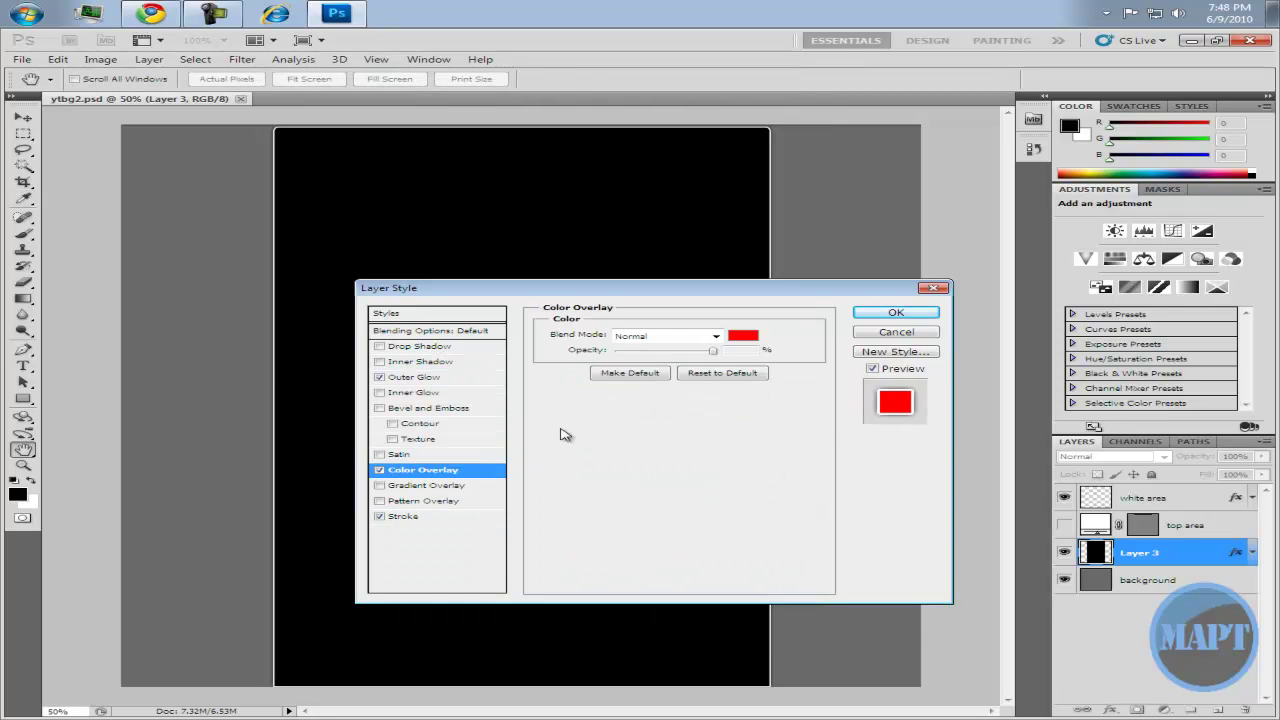
- Add a gradient overlay to Layer 3 with its left stop set to blue 2db5fb
left_click(424, 485)
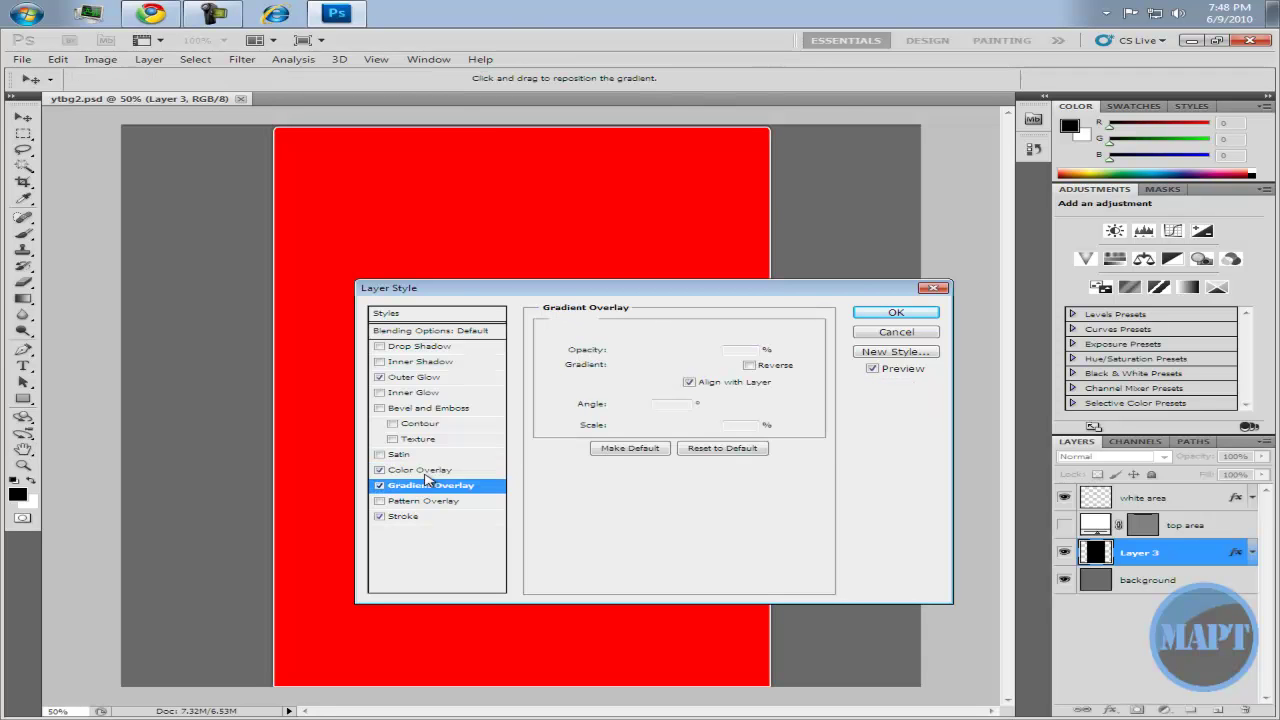
left_click(706, 368)
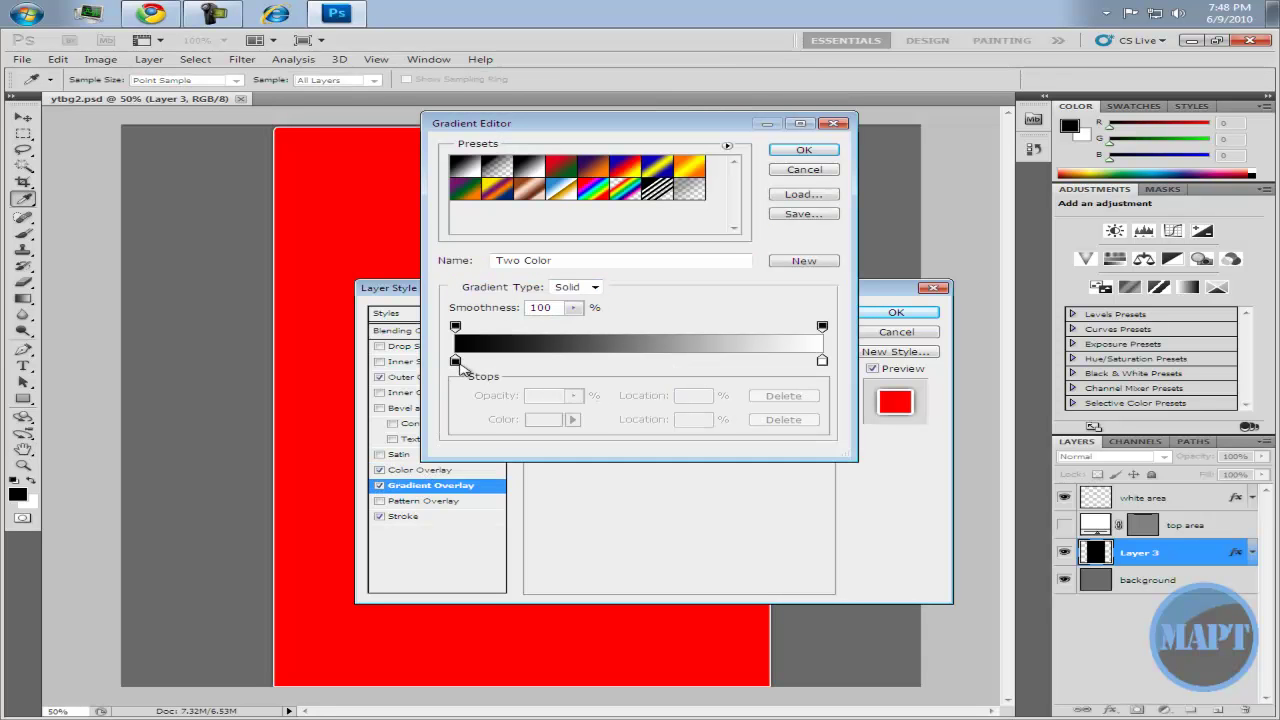
left_click(456, 361)
left_click(545, 419)
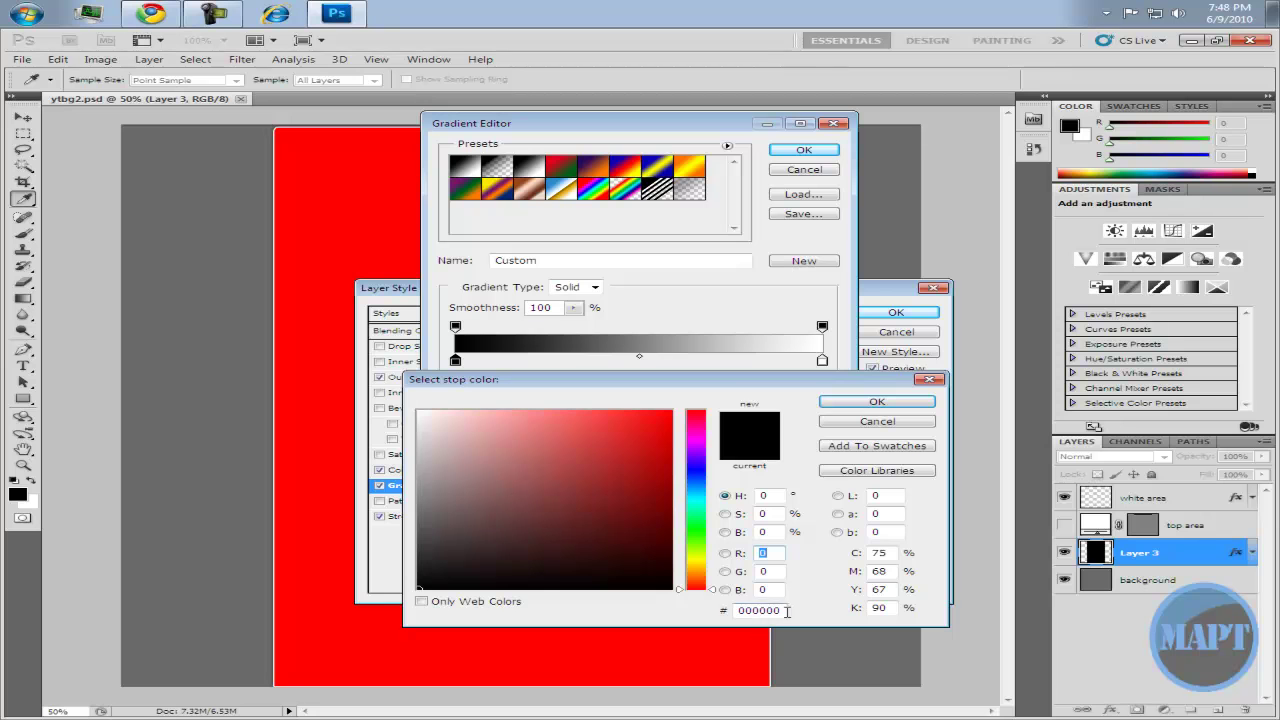
left_click(774, 610)
right_click(777, 612)
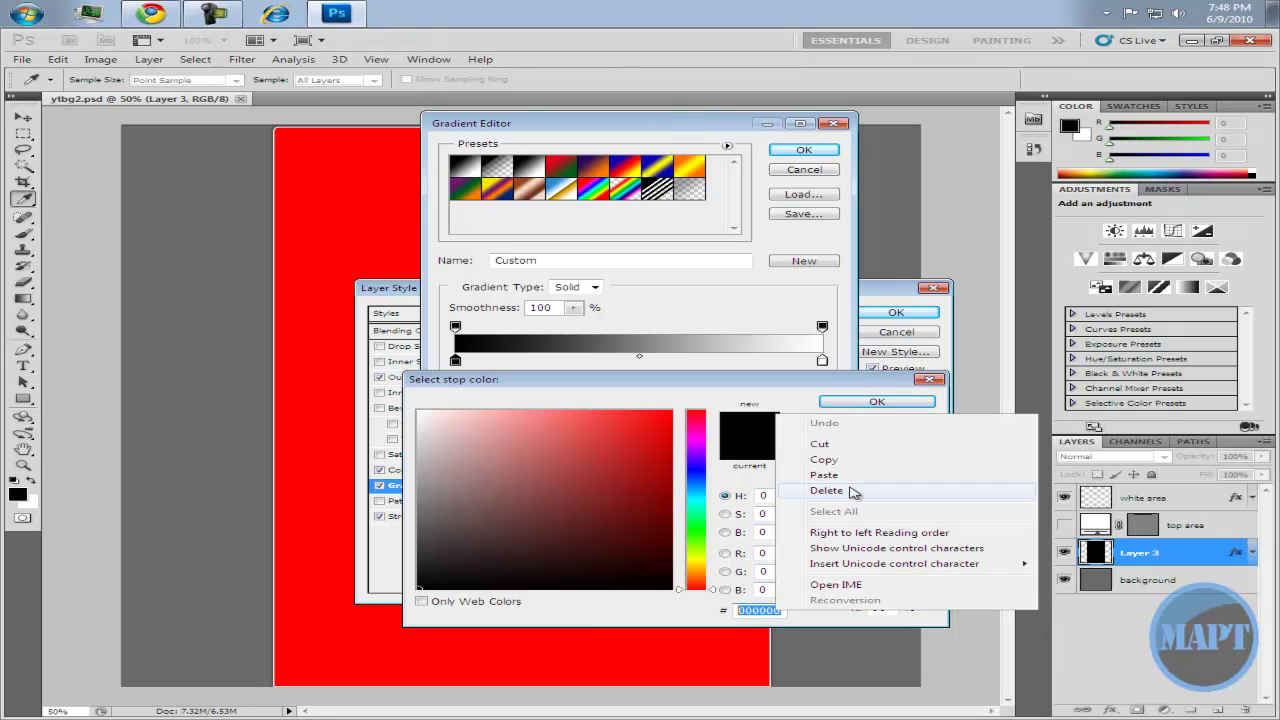
left_click(815, 491)
left_click(877, 404)
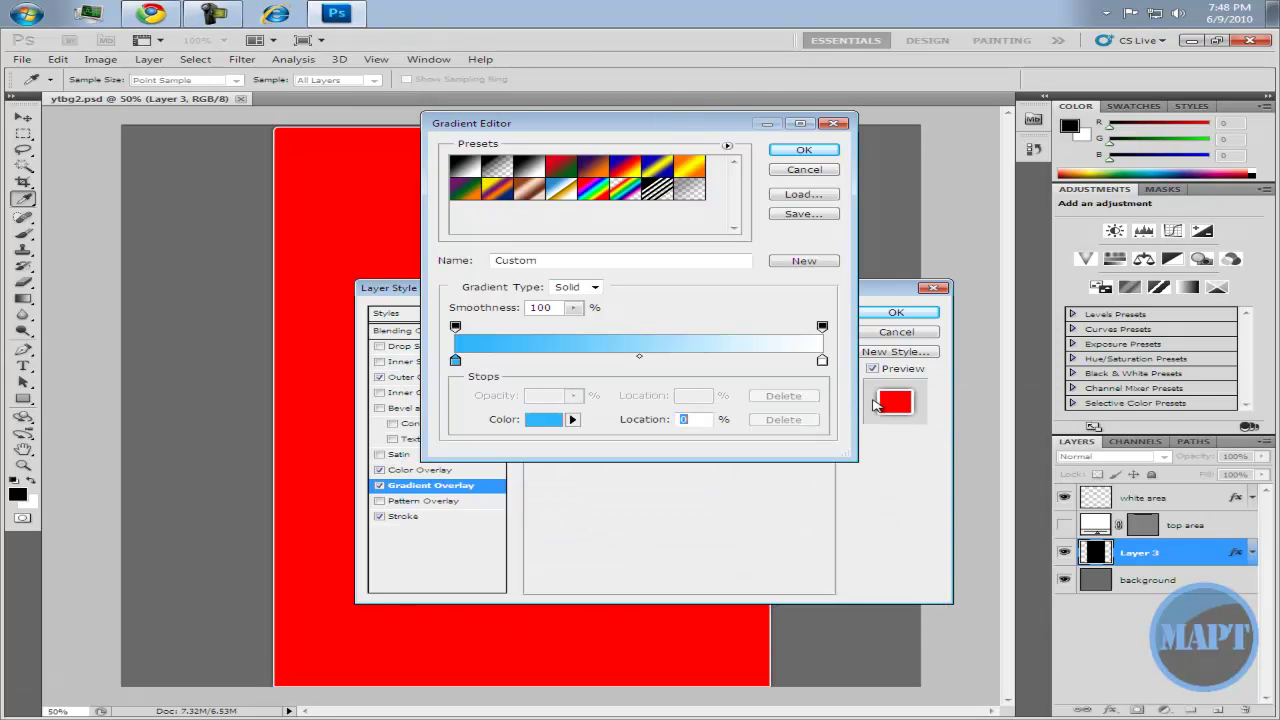
left_click(812, 168)
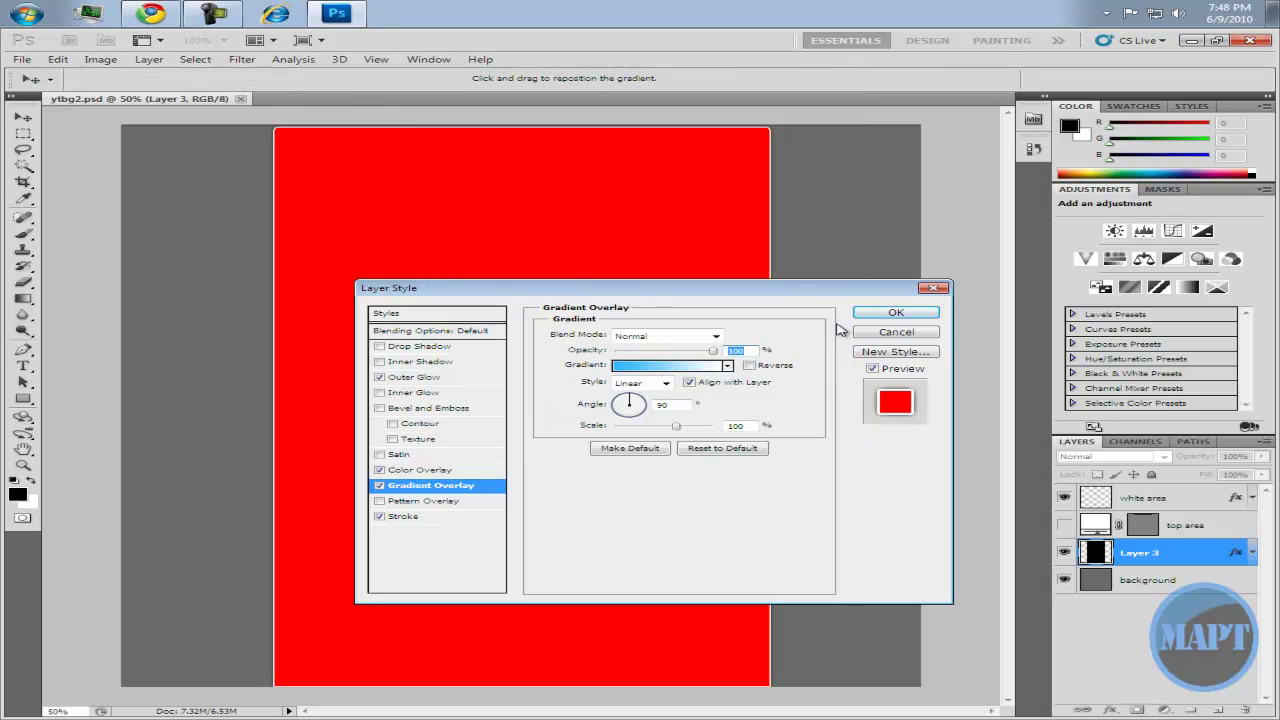
- Drop the red colour overlay, reverse the gradient to run blue-to-white, and apply the style
left_click(379, 470)
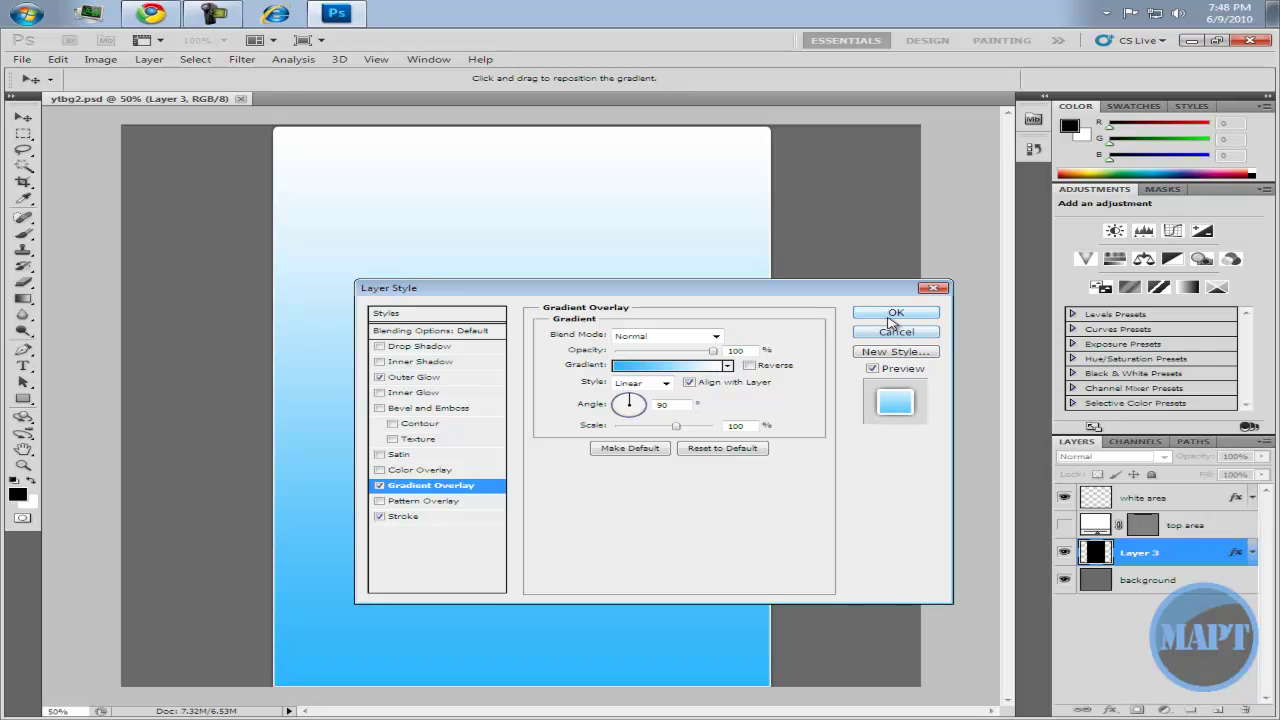
left_click(660, 367)
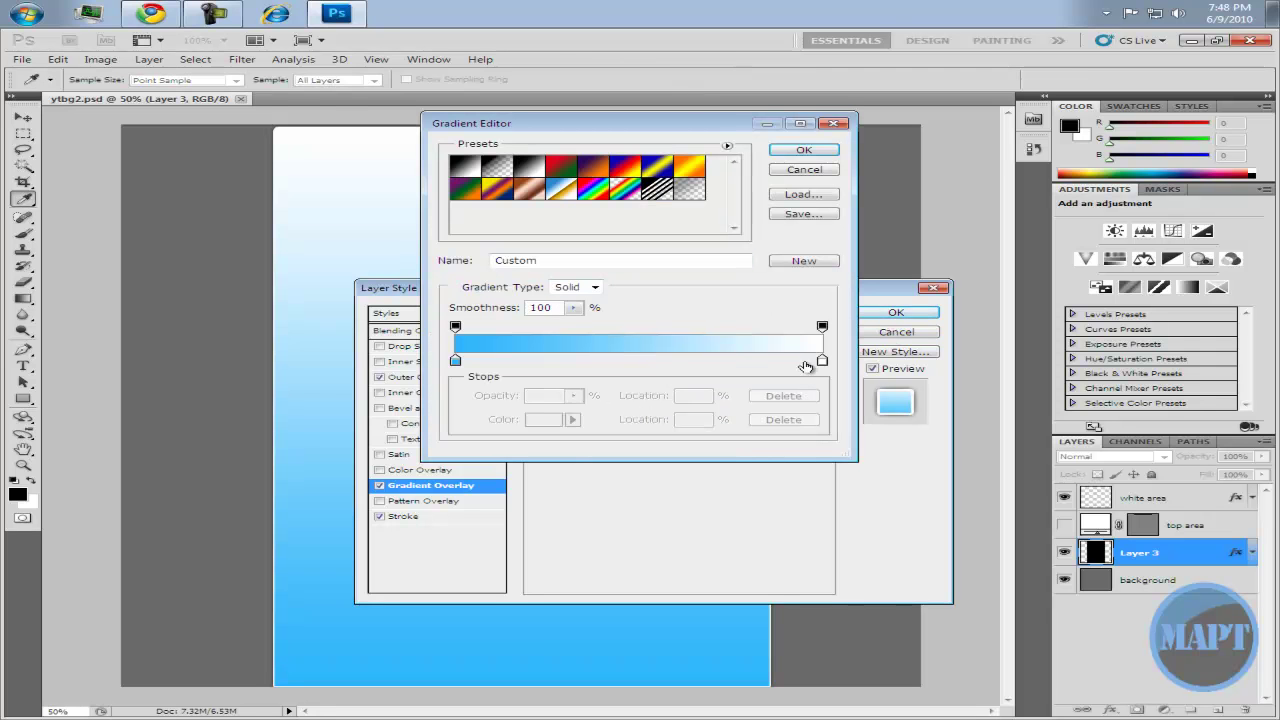
left_click_drag(820, 368, 258, 362)
left_click_drag(455, 360, 822, 360)
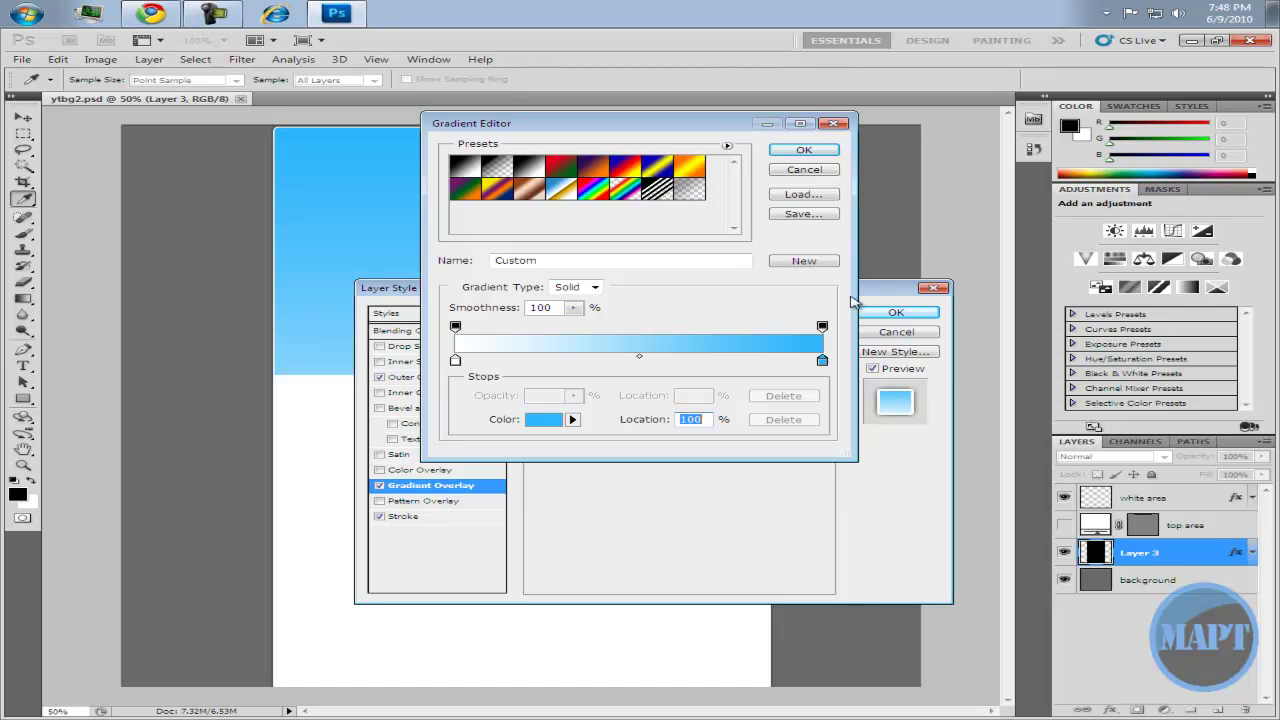
left_click(806, 151)
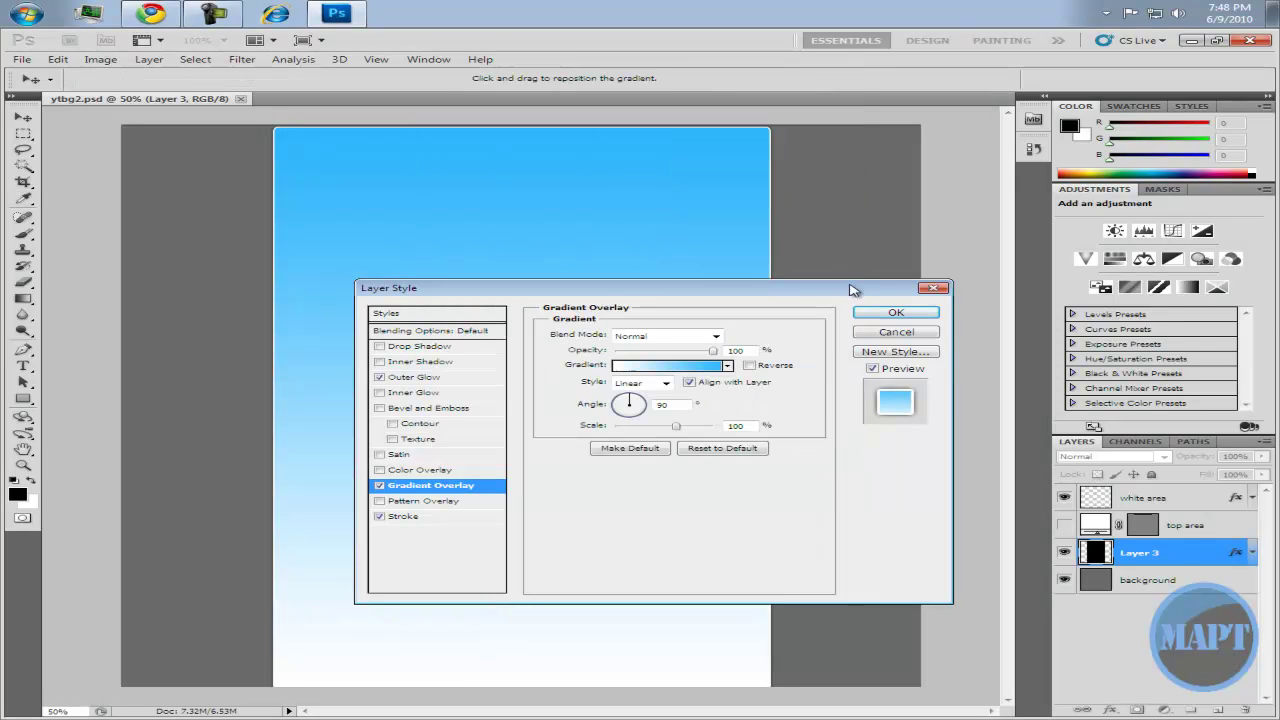
left_click(898, 318)
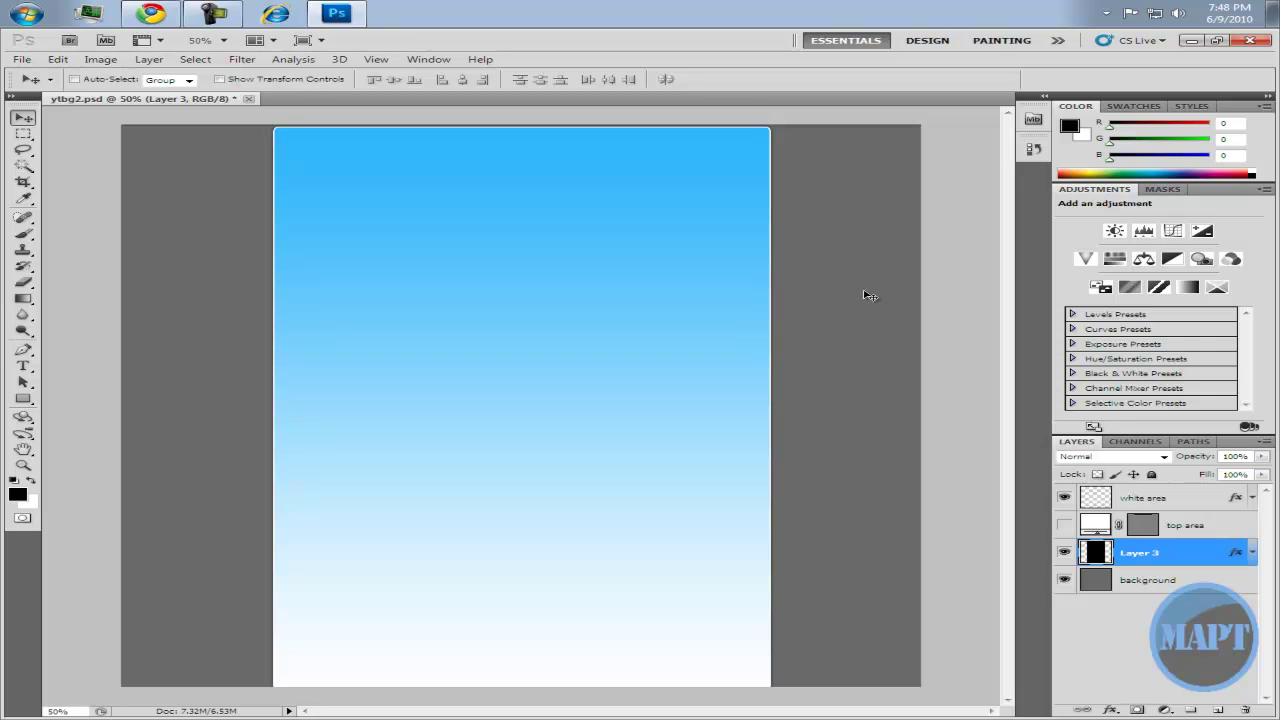
- On the background layer, add a gradient overlay with a near-white left stop
left_click(1117, 583)
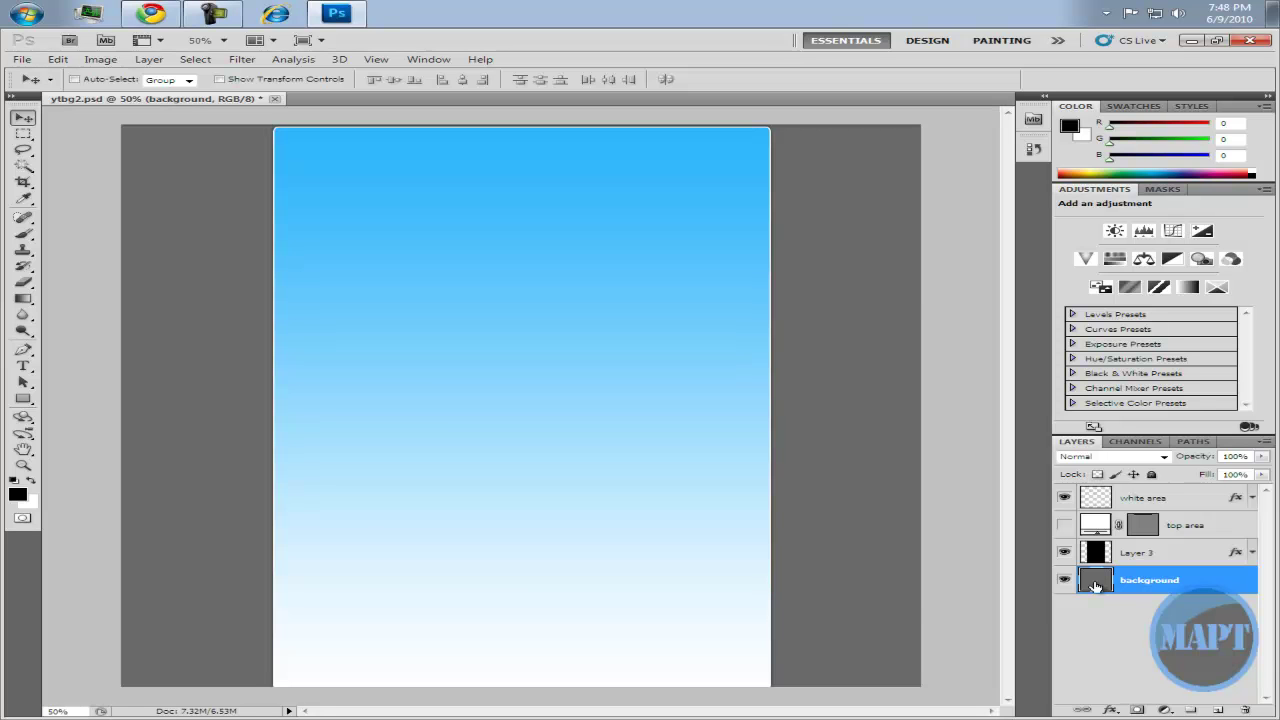
double_click(1095, 585)
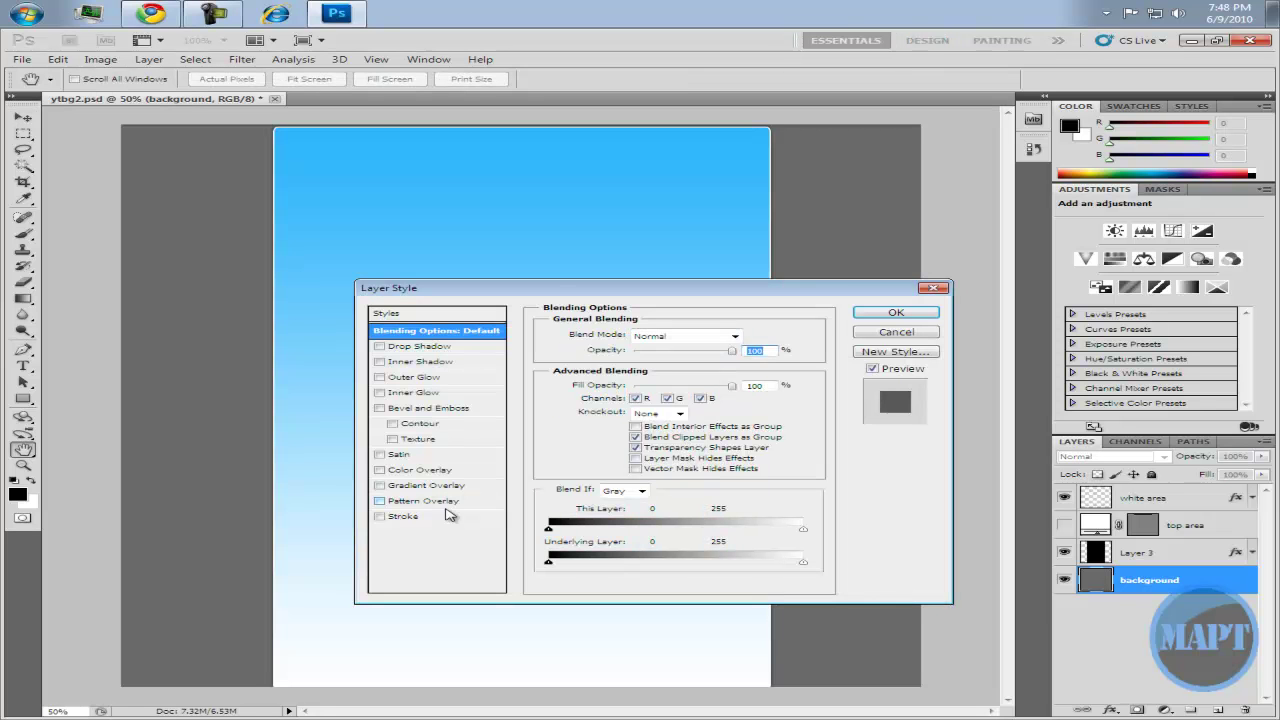
left_click(420, 520)
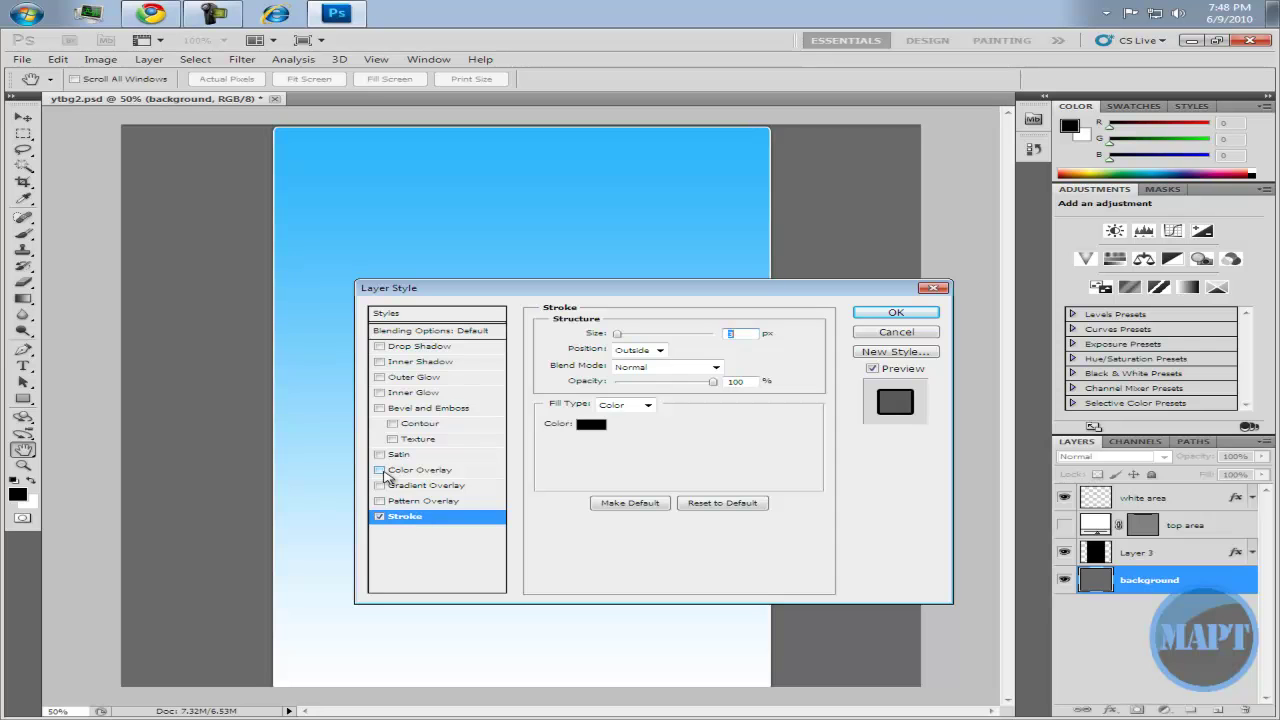
left_click(379, 517)
left_click(402, 485)
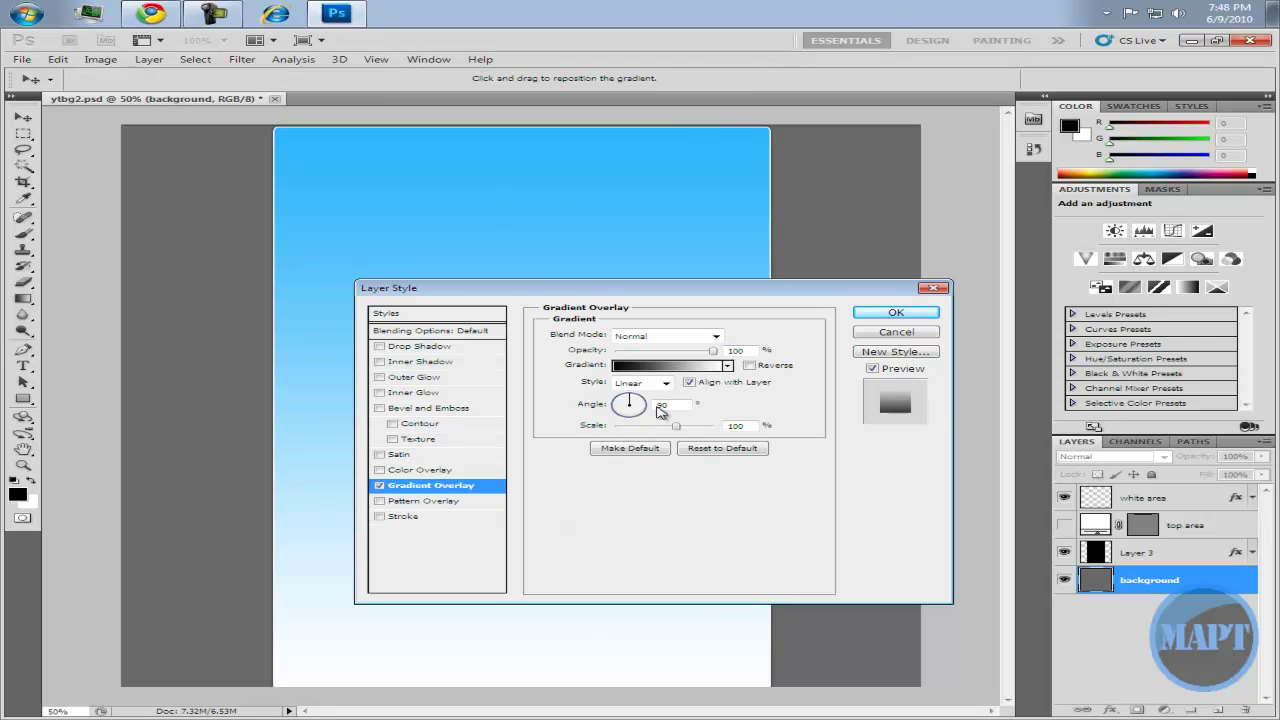
left_click(668, 366)
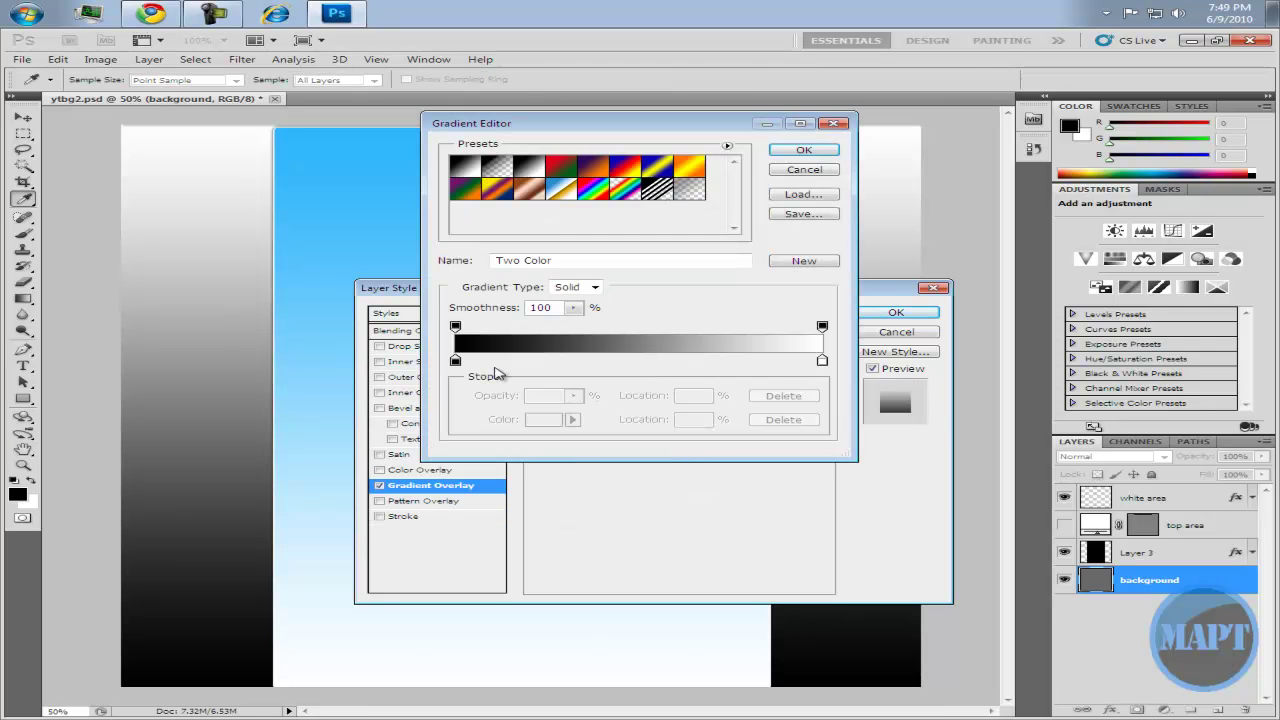
mouse_move(454, 363)
left_mouse_down()
mouse_move(600, 364)
mouse_move(446, 368)
left_mouse_up()
left_click(528, 419)
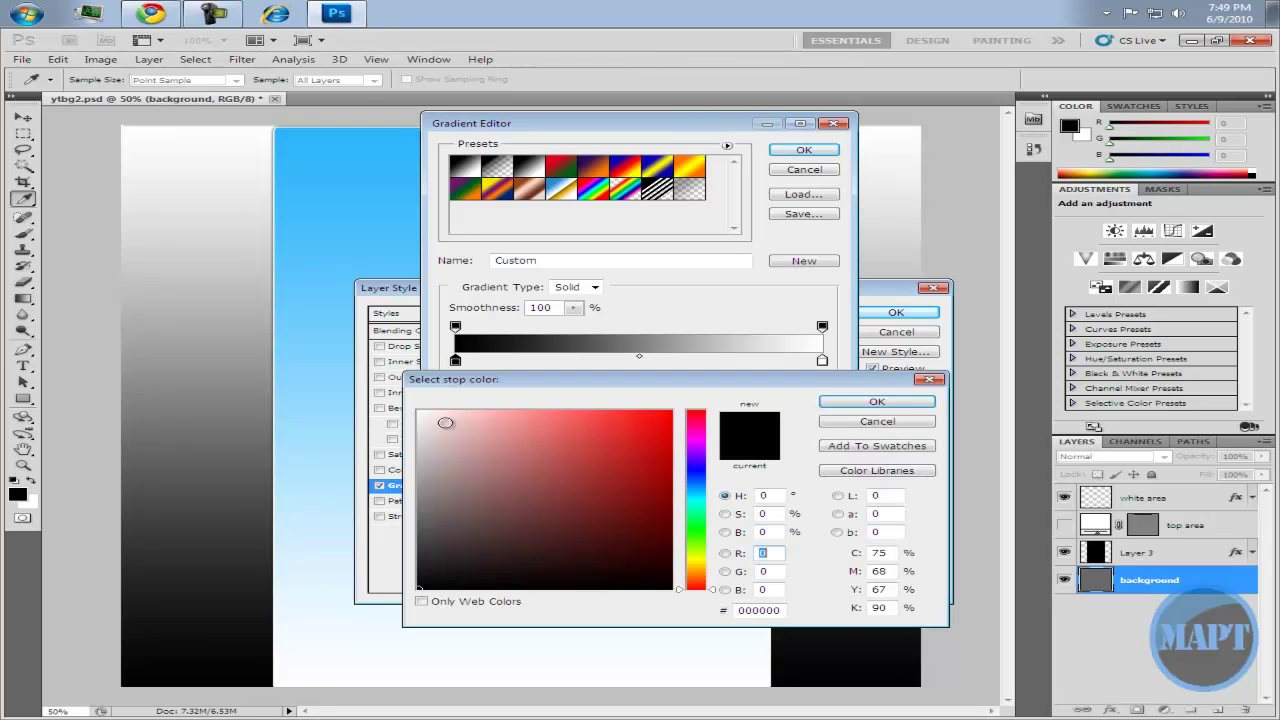
left_click(421, 411)
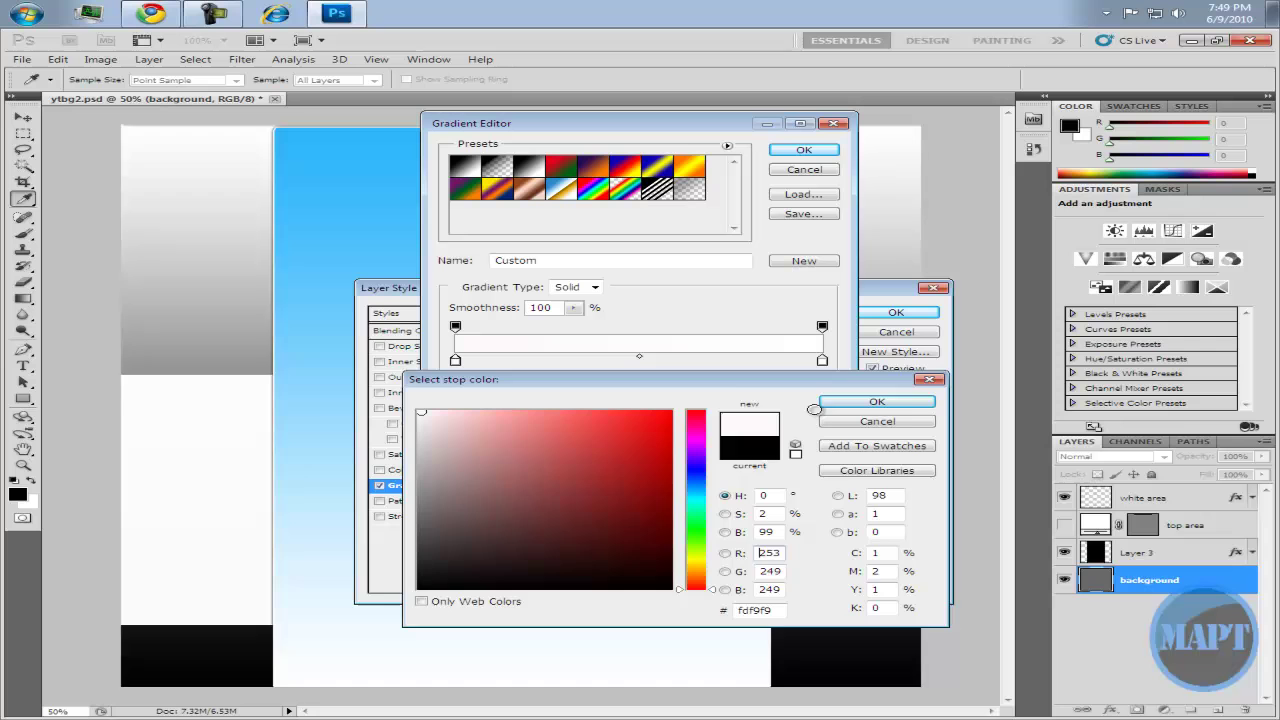
left_click(877, 401)
- Set the right stop to the pasted blue, then turn the gradient overlay off and close
left_click(822, 362)
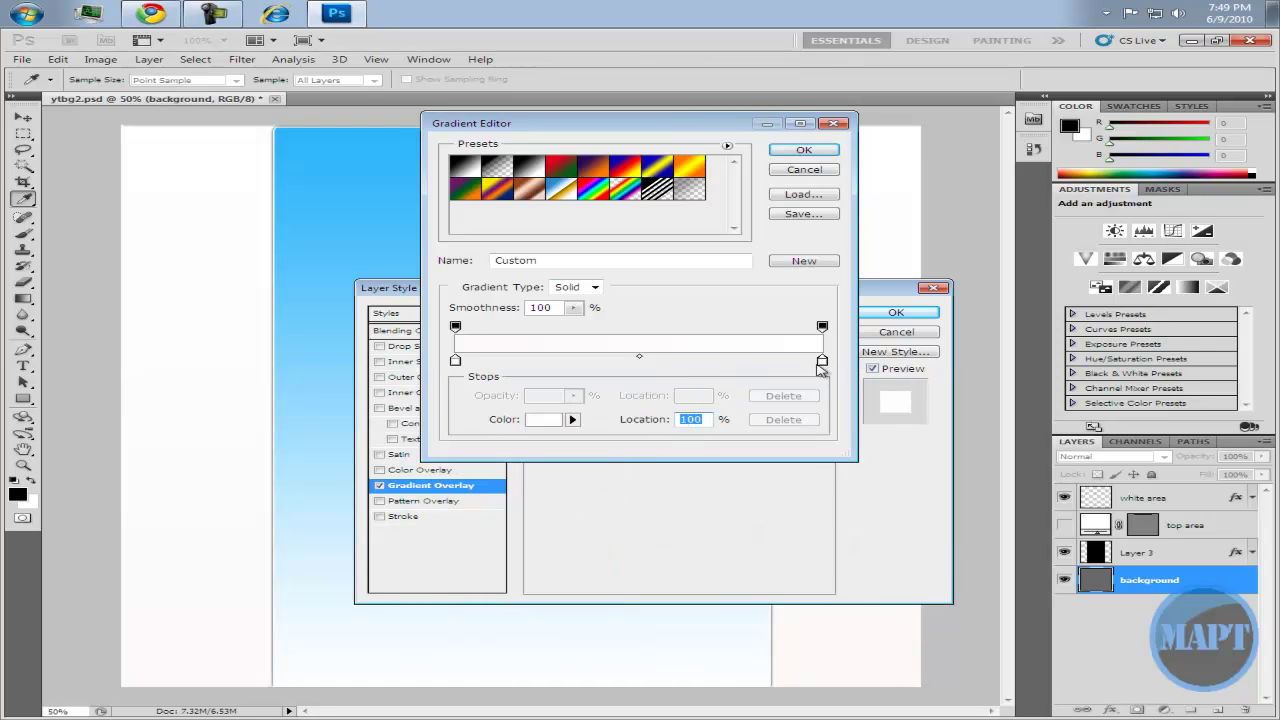
double_click(822, 362)
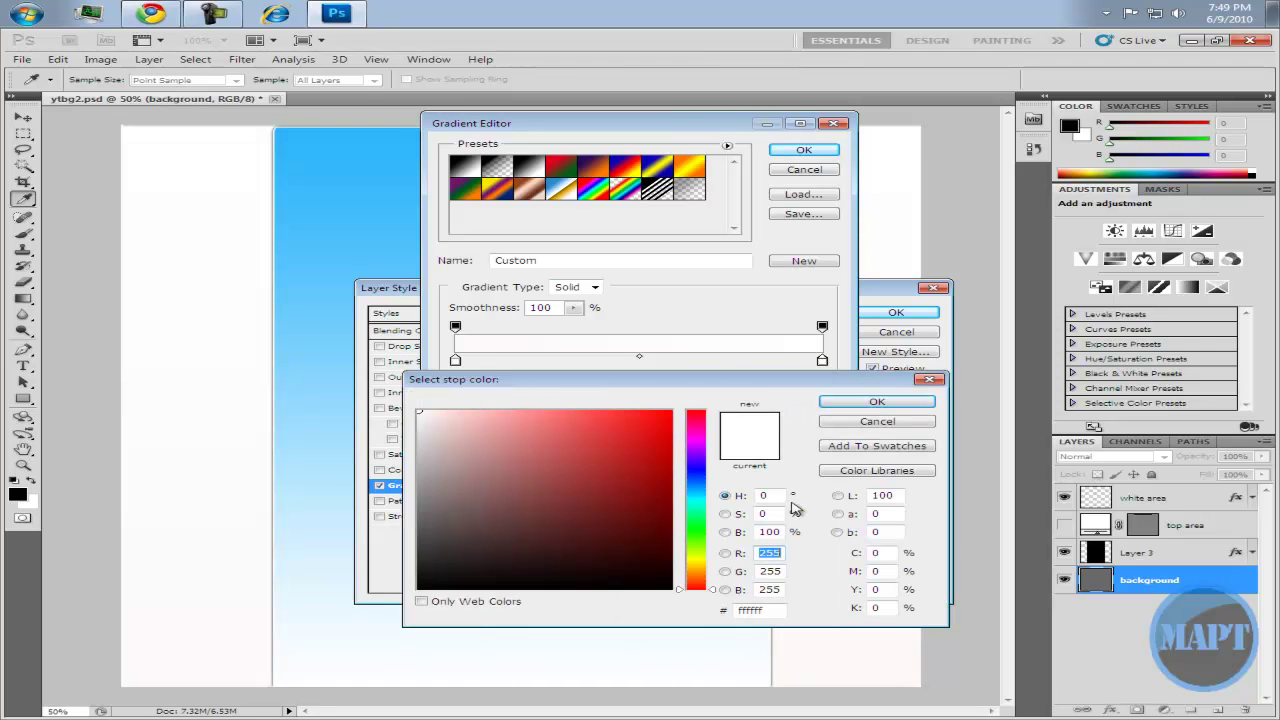
double_click(758, 613)
right_click(752, 614)
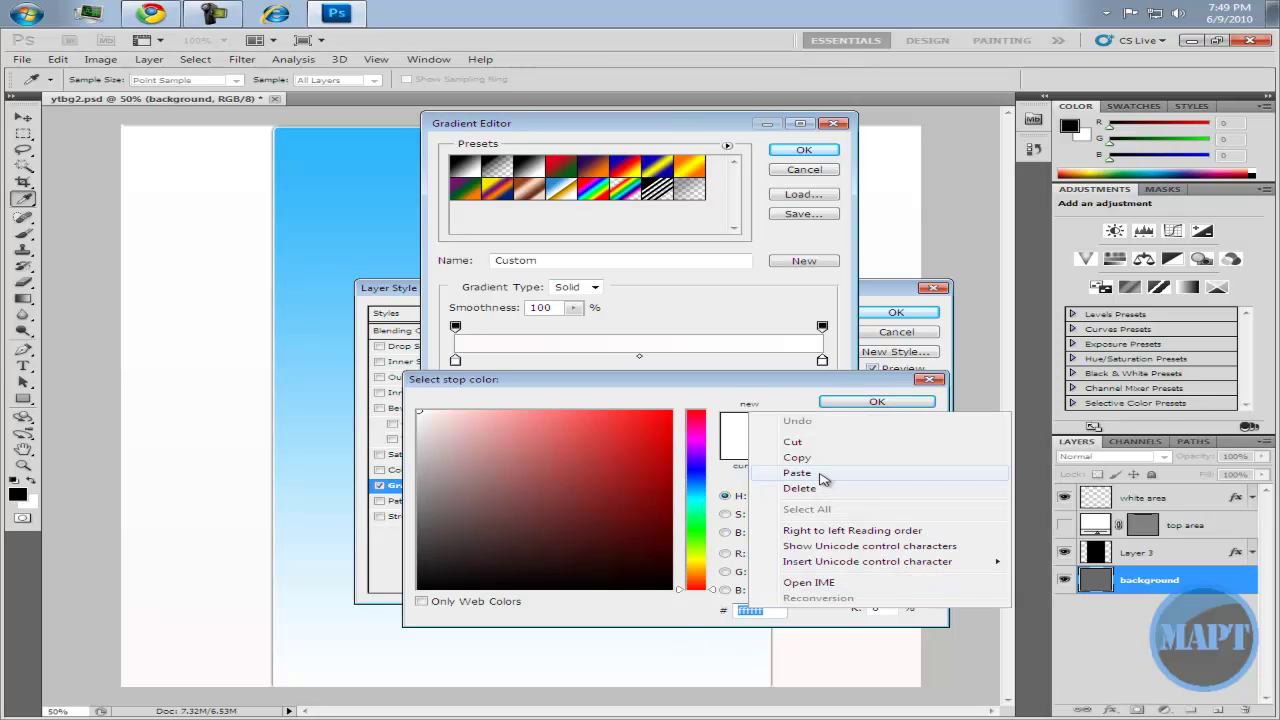
left_click(824, 473)
left_click(878, 402)
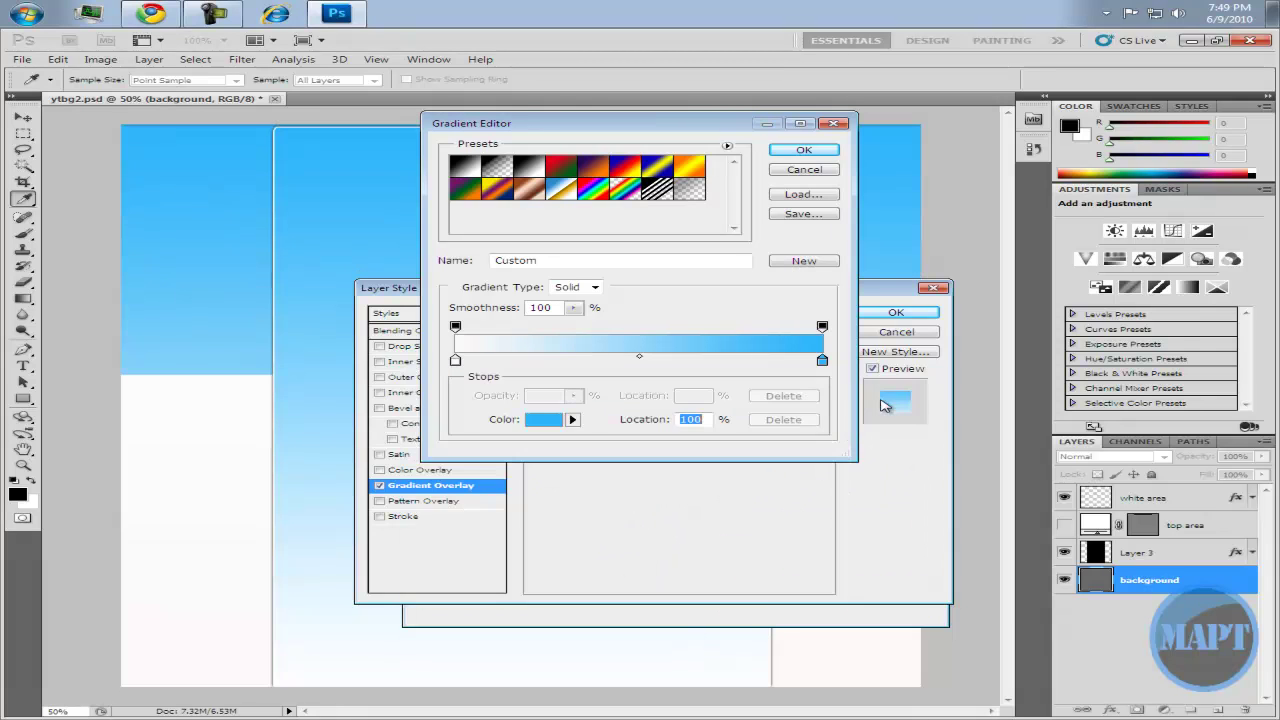
left_click(817, 153)
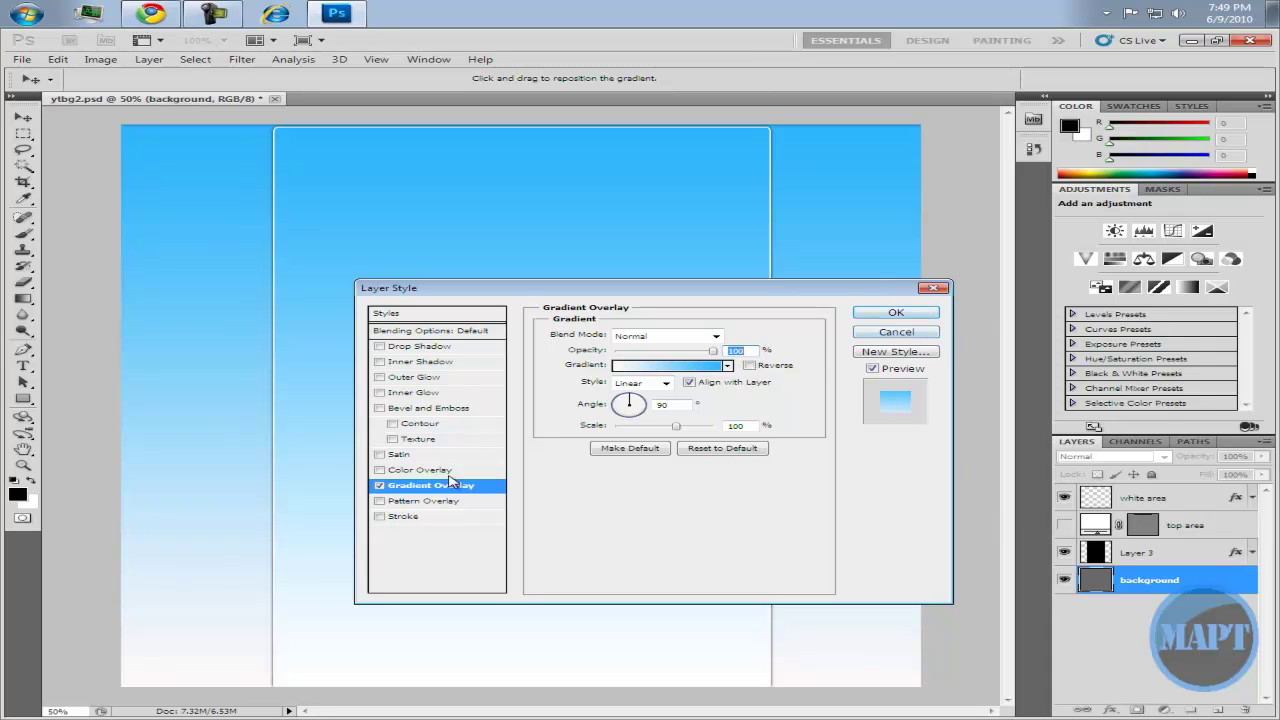
left_click(379, 486)
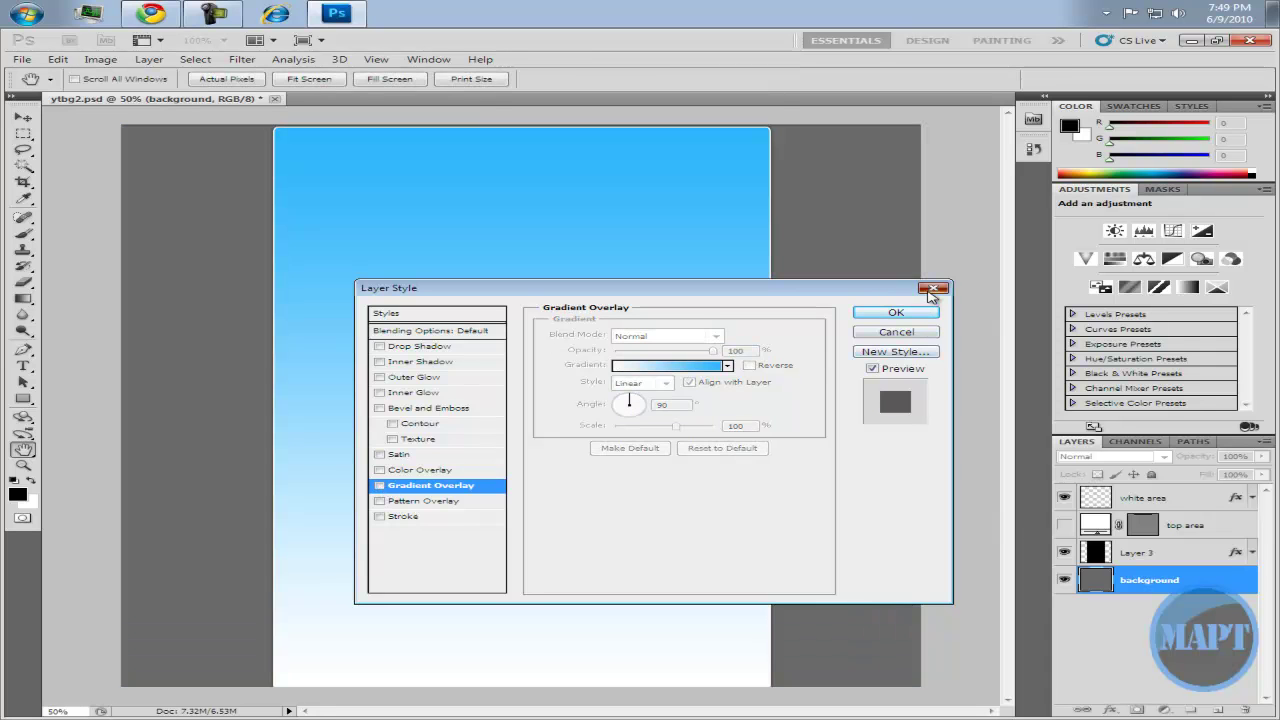
left_click(905, 312)
- Add Bevel and Emboss to Layer 3 with depth 62% and direction Up
double_click(1120, 552)
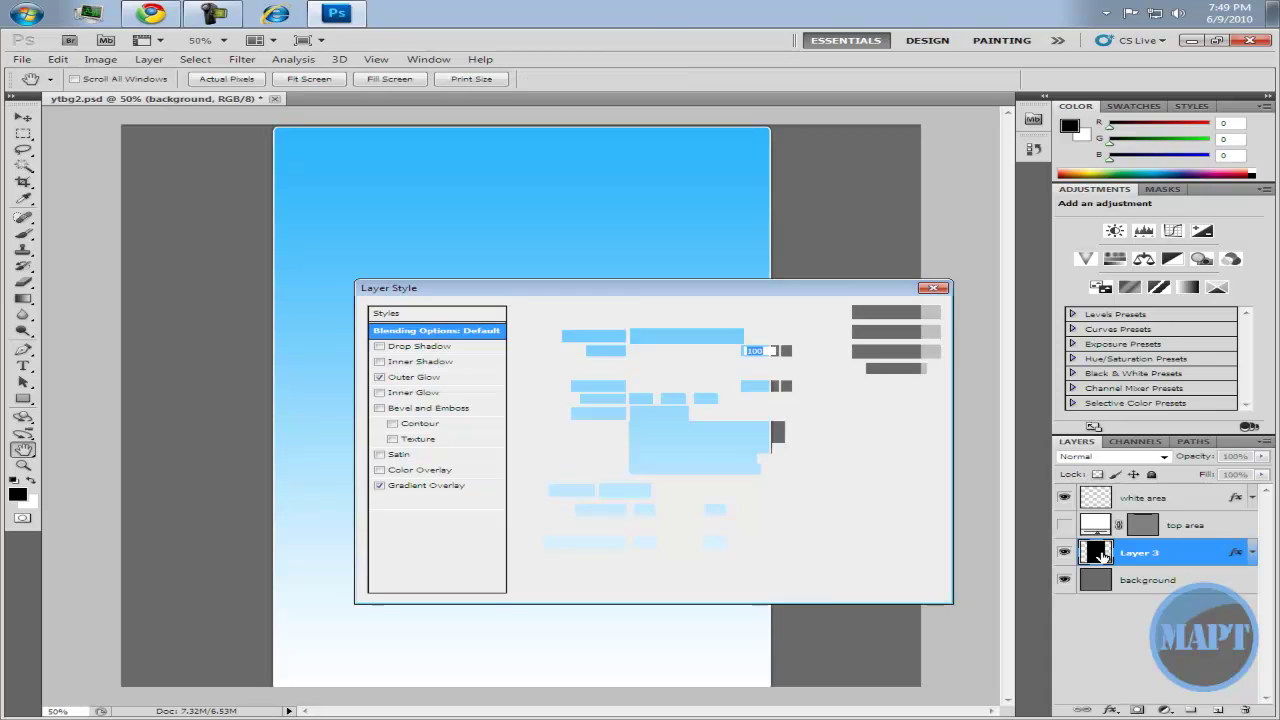
left_click(426, 410)
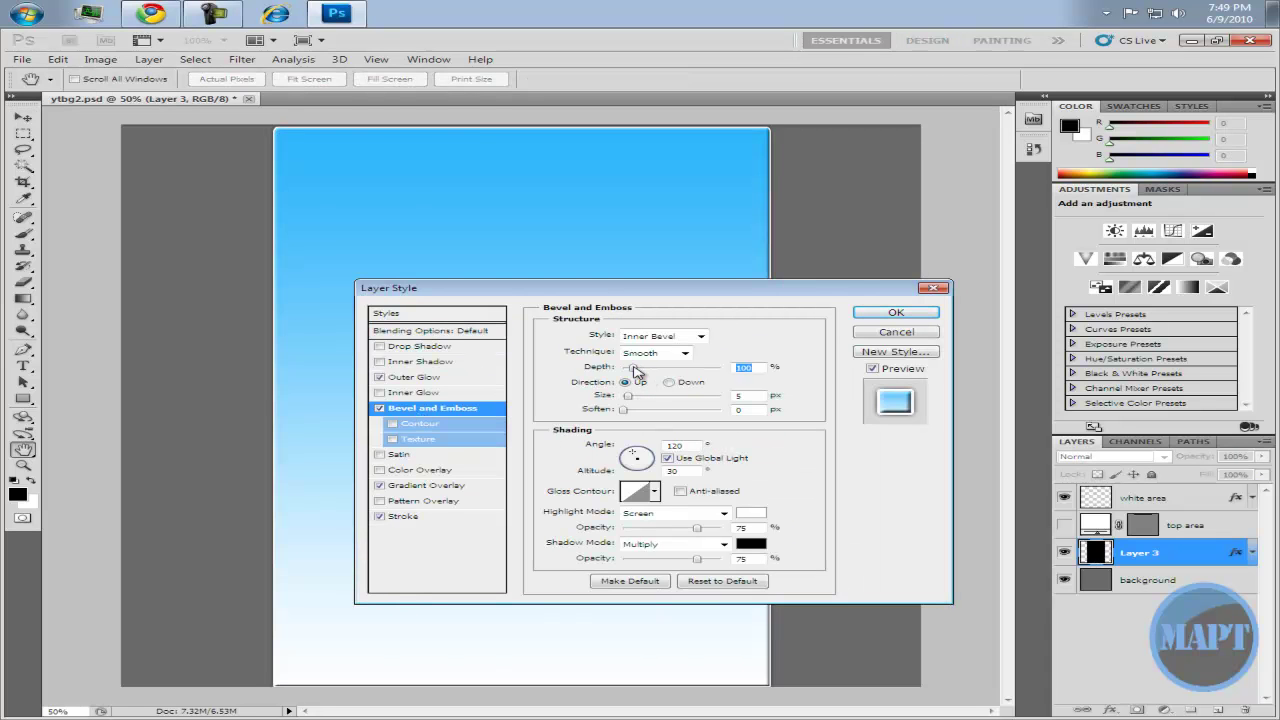
left_click_drag(634, 369, 641, 369)
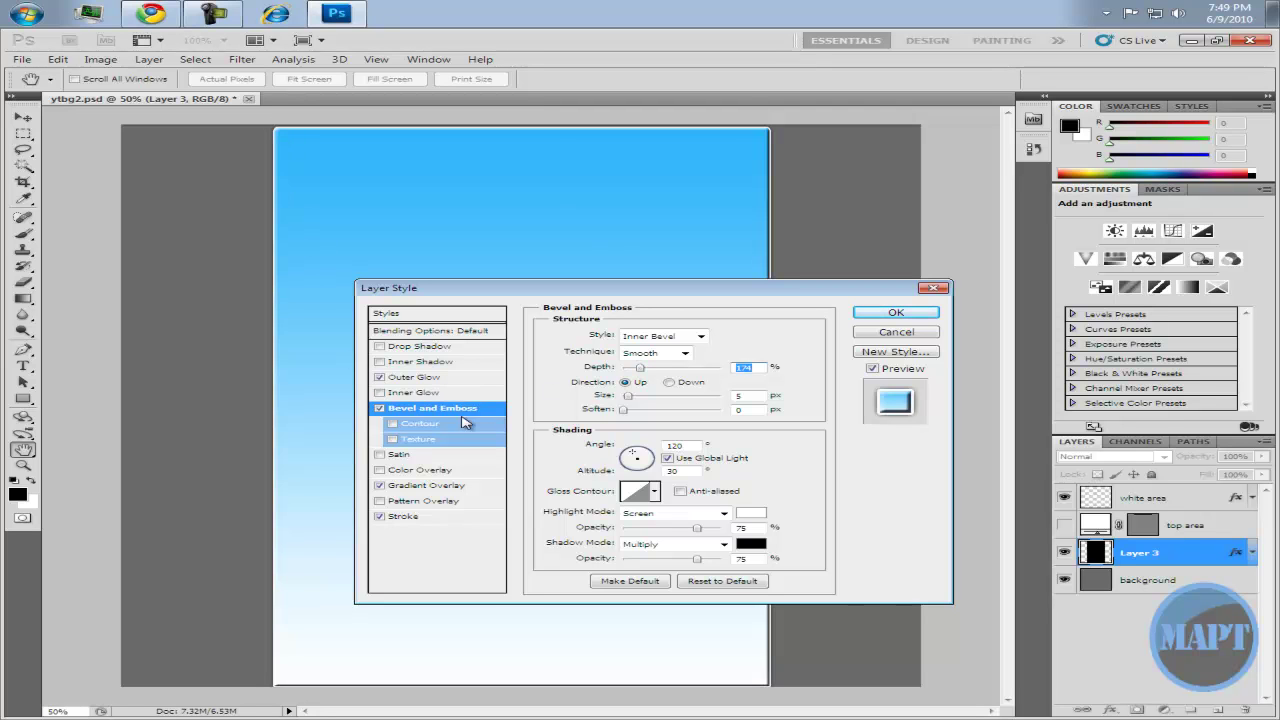
left_click(669, 382)
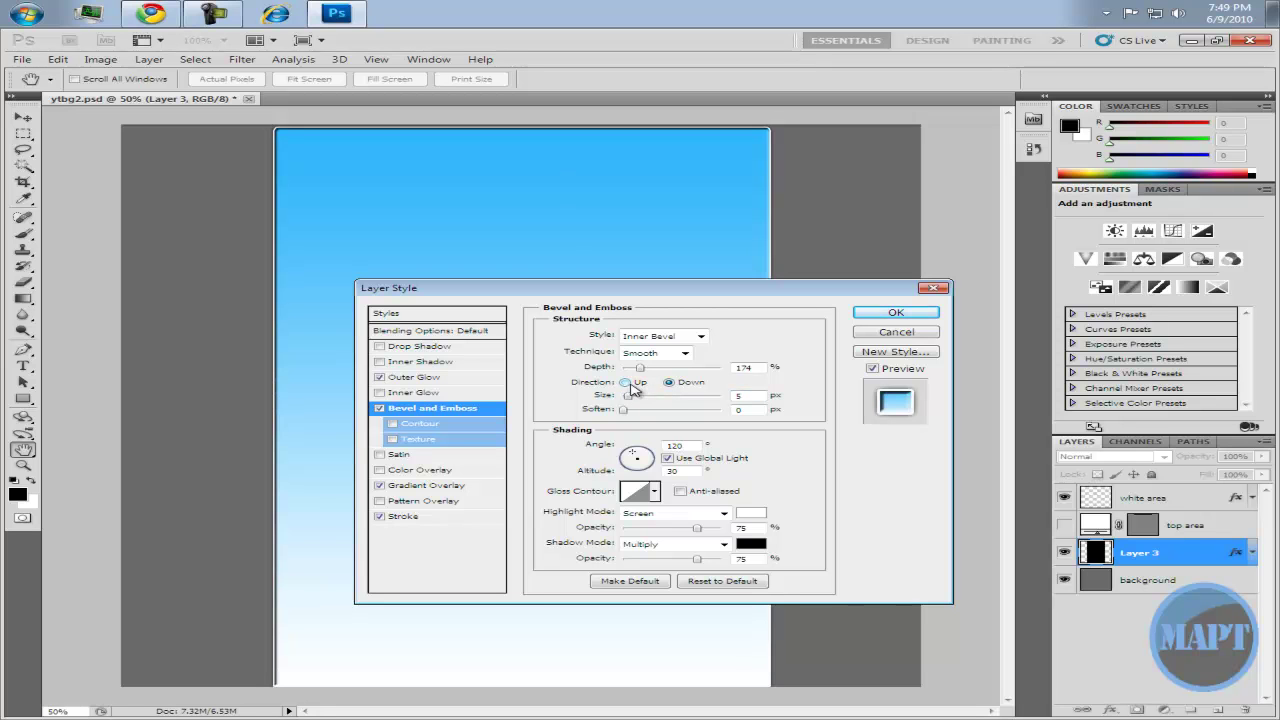
left_click(626, 382)
left_click_drag(640, 368, 630, 369)
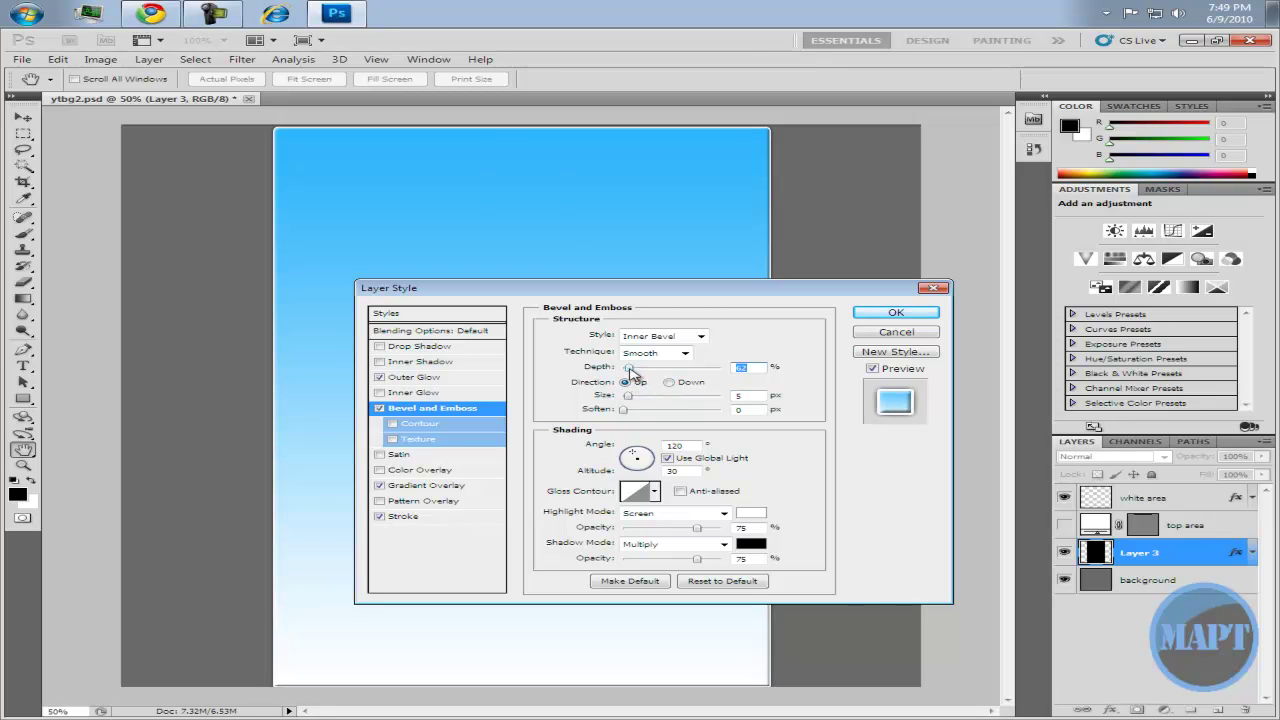
- Keep the bevel technique at Smooth after trying Chisel Soft, and try Pillow Emboss style
left_click(680, 353)
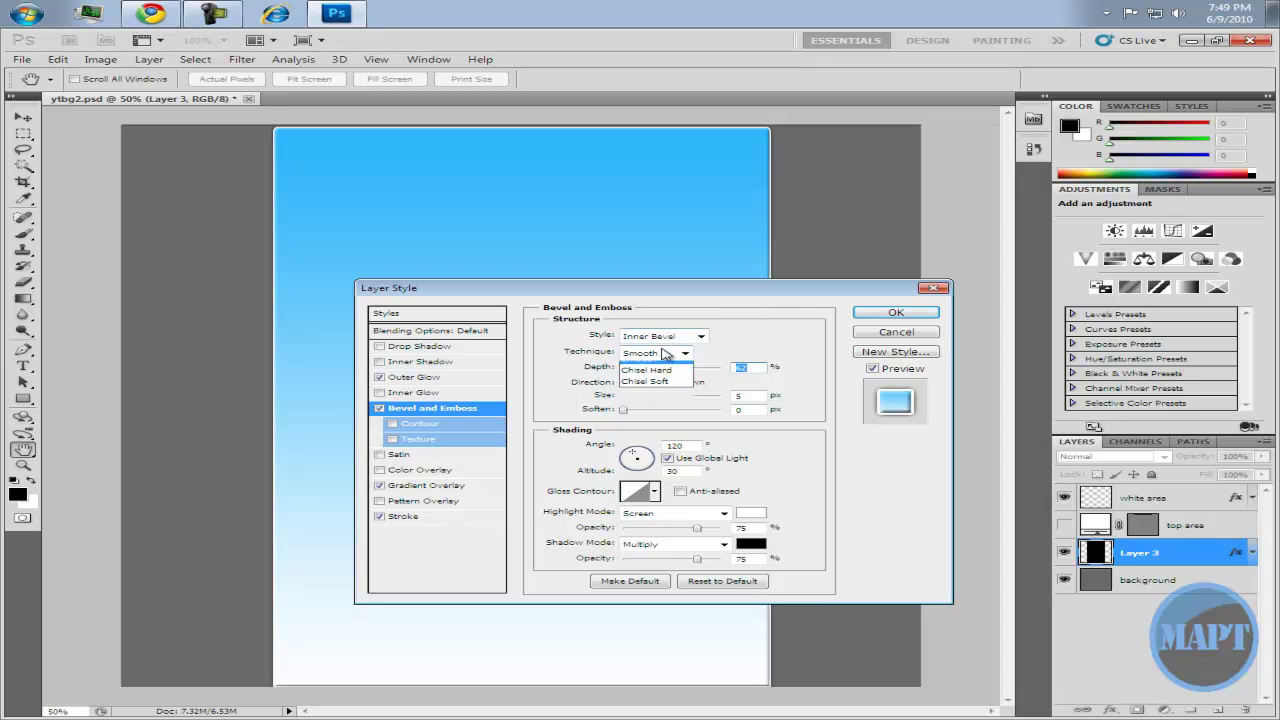
left_click(645, 390)
left_click(660, 354)
left_click(660, 366)
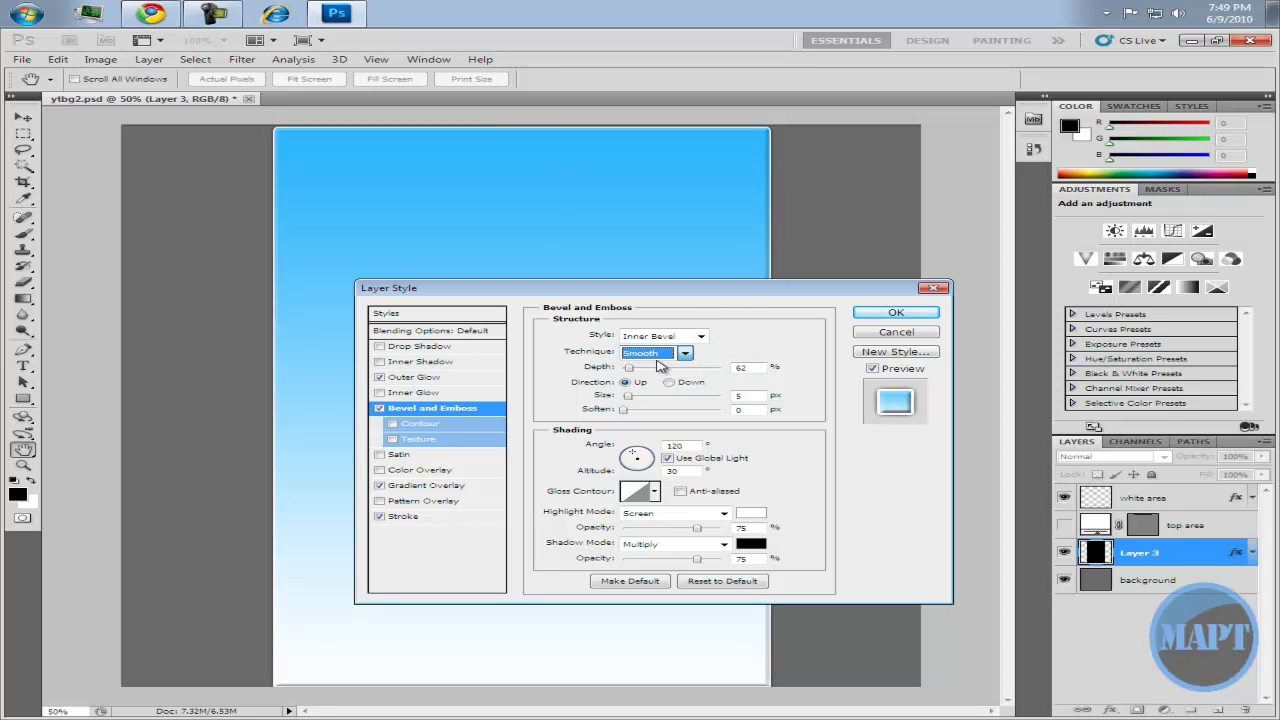
left_click(668, 336)
left_click(668, 336)
left_click(668, 336)
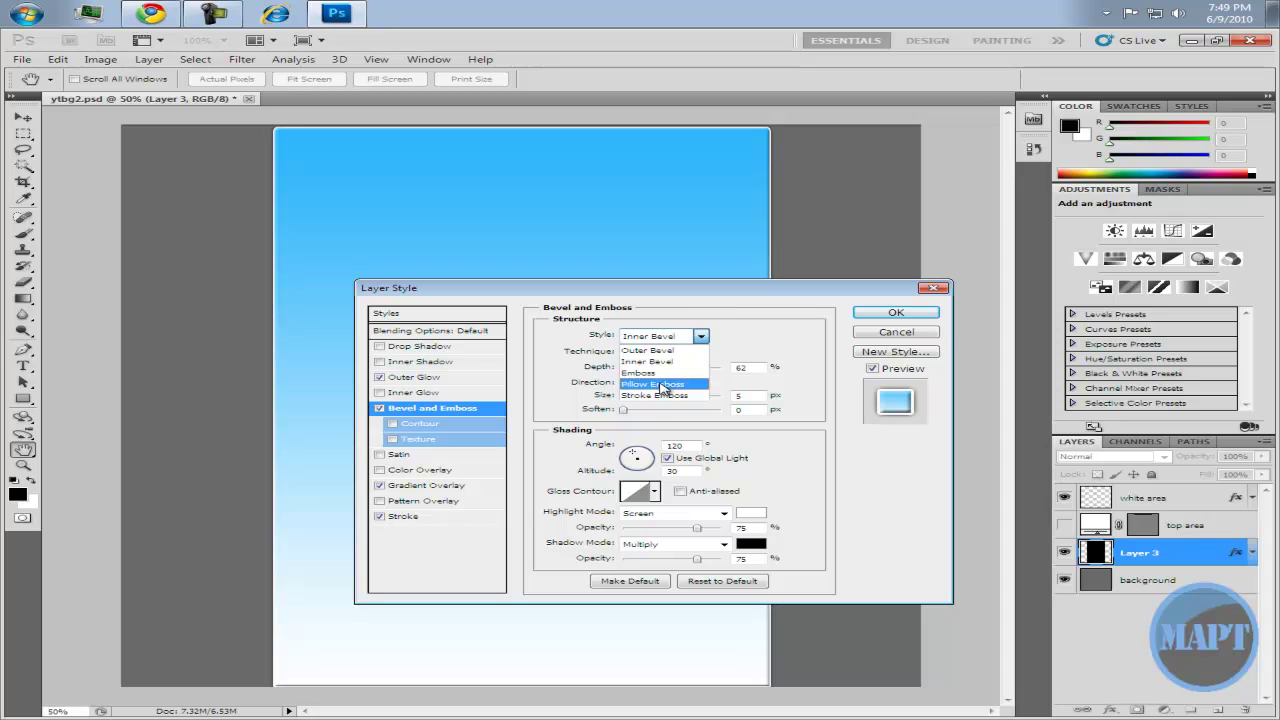
left_click(662, 386)
- Set the bevel style back to Inner Bevel, compare the preview, and apply the effects
left_click(687, 338)
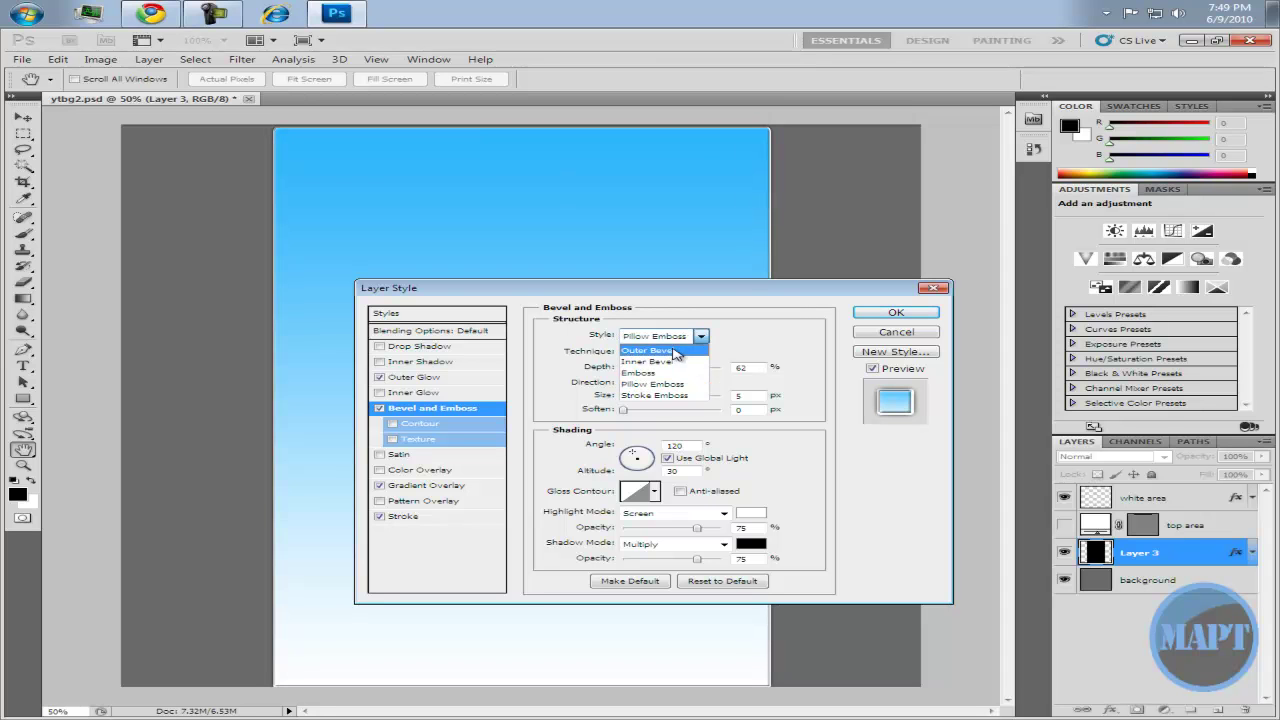
left_click(668, 350)
left_click(690, 337)
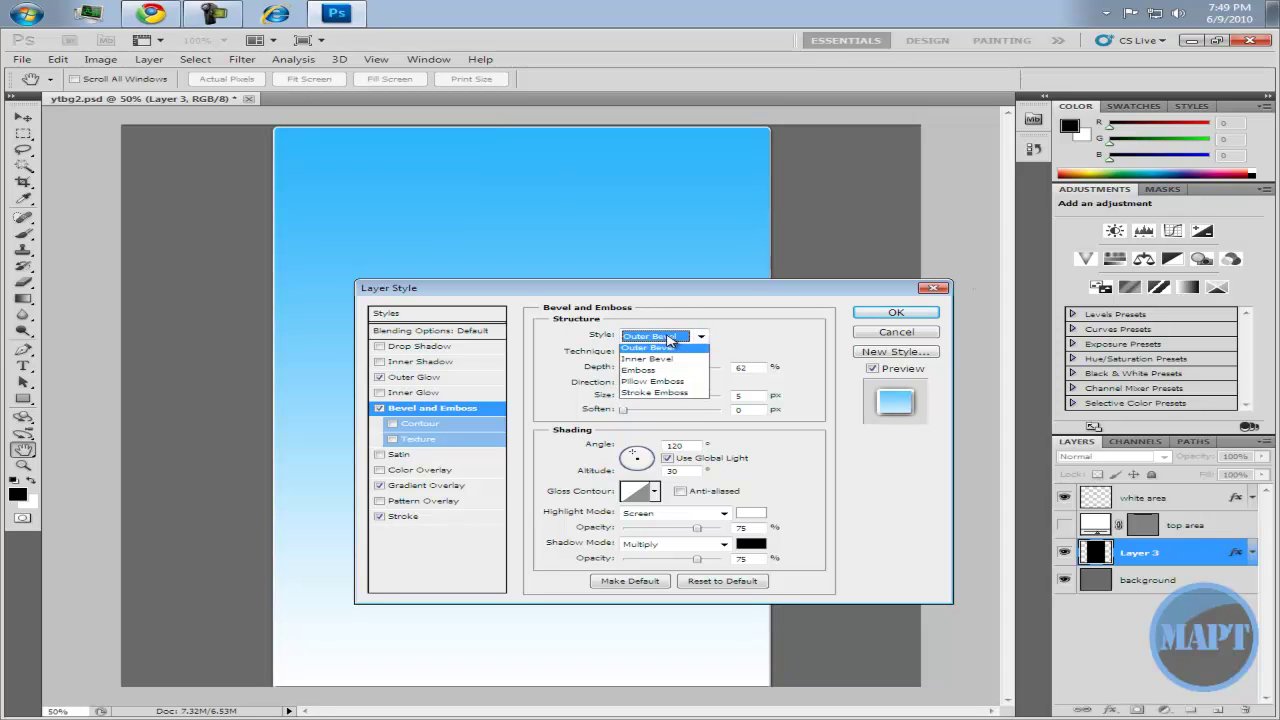
left_click(655, 362)
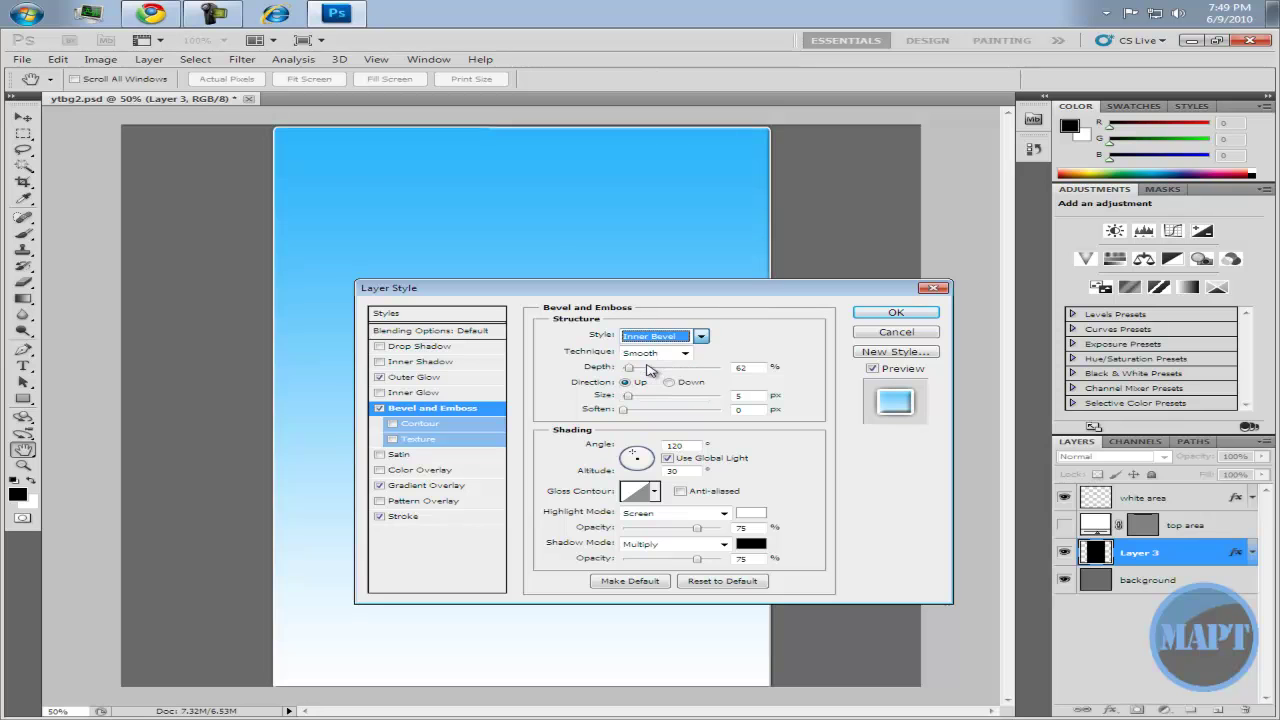
left_click(900, 312)
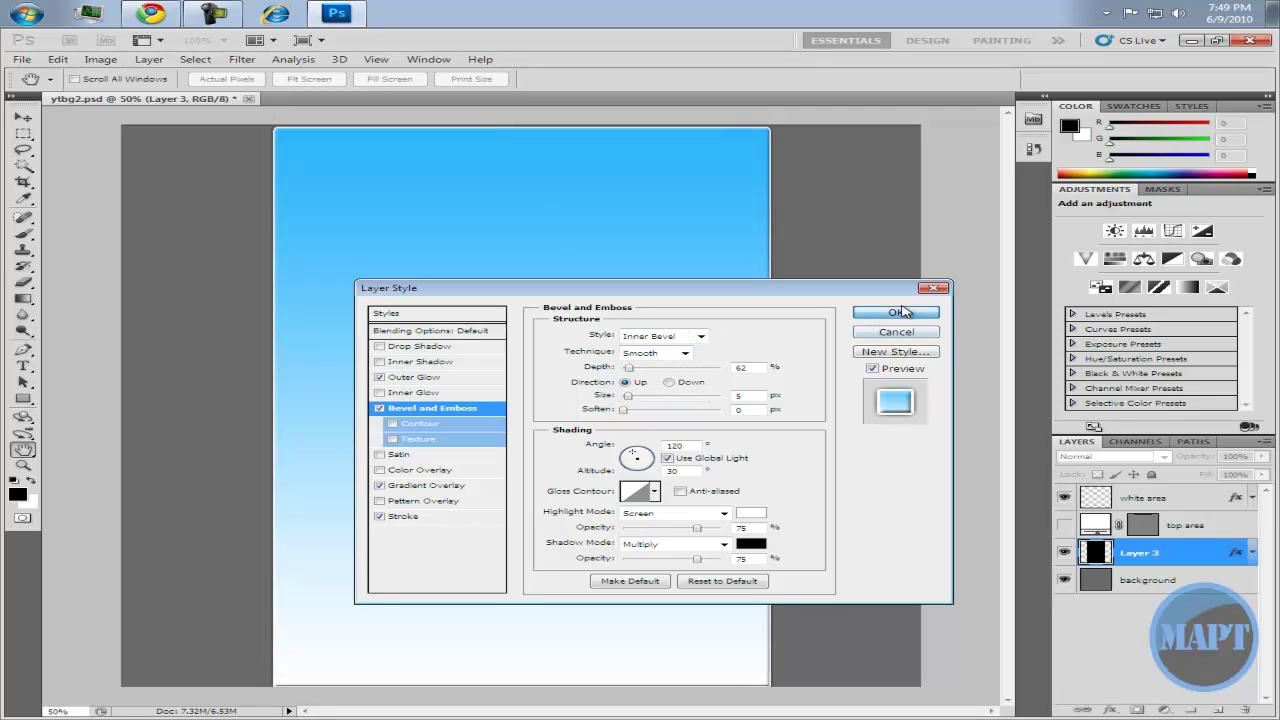
left_click(872, 369)
left_click(872, 369)
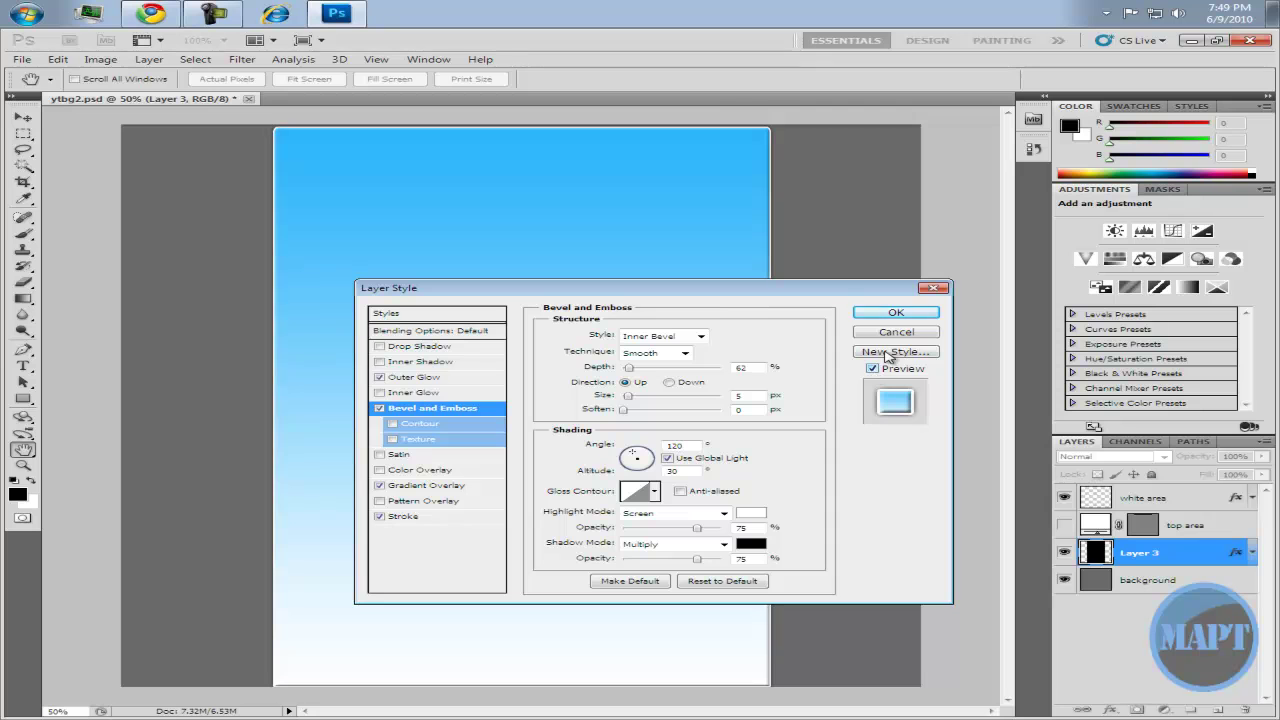
left_click(899, 314)
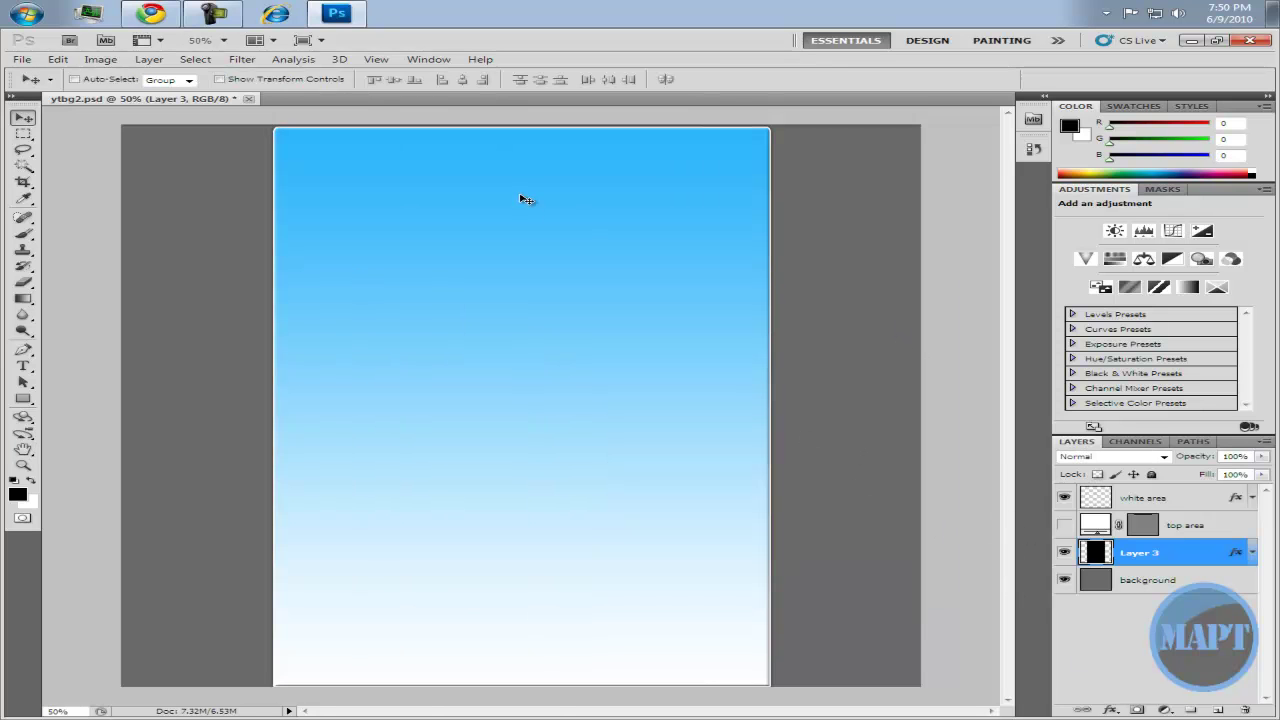
- Create a new blank 1000 × 1100 document, Untitled-1
right_click(342, 104)
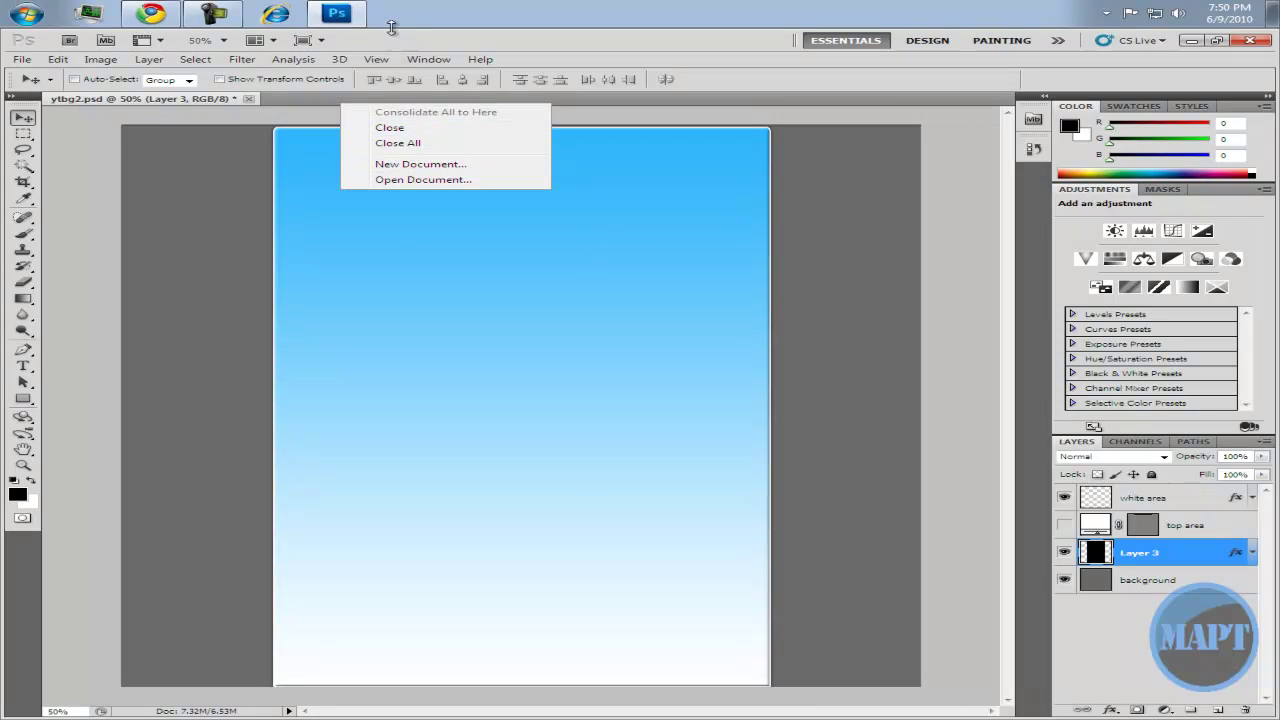
left_click(350, 163)
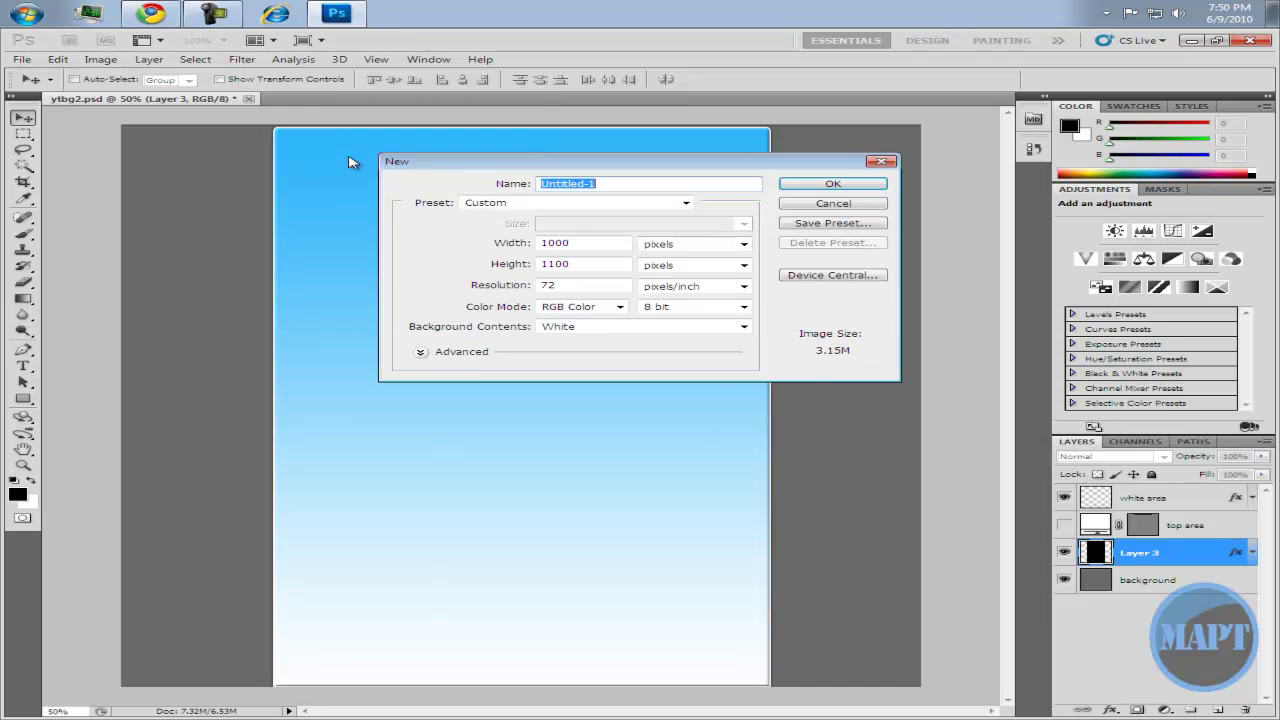
left_click(845, 185)
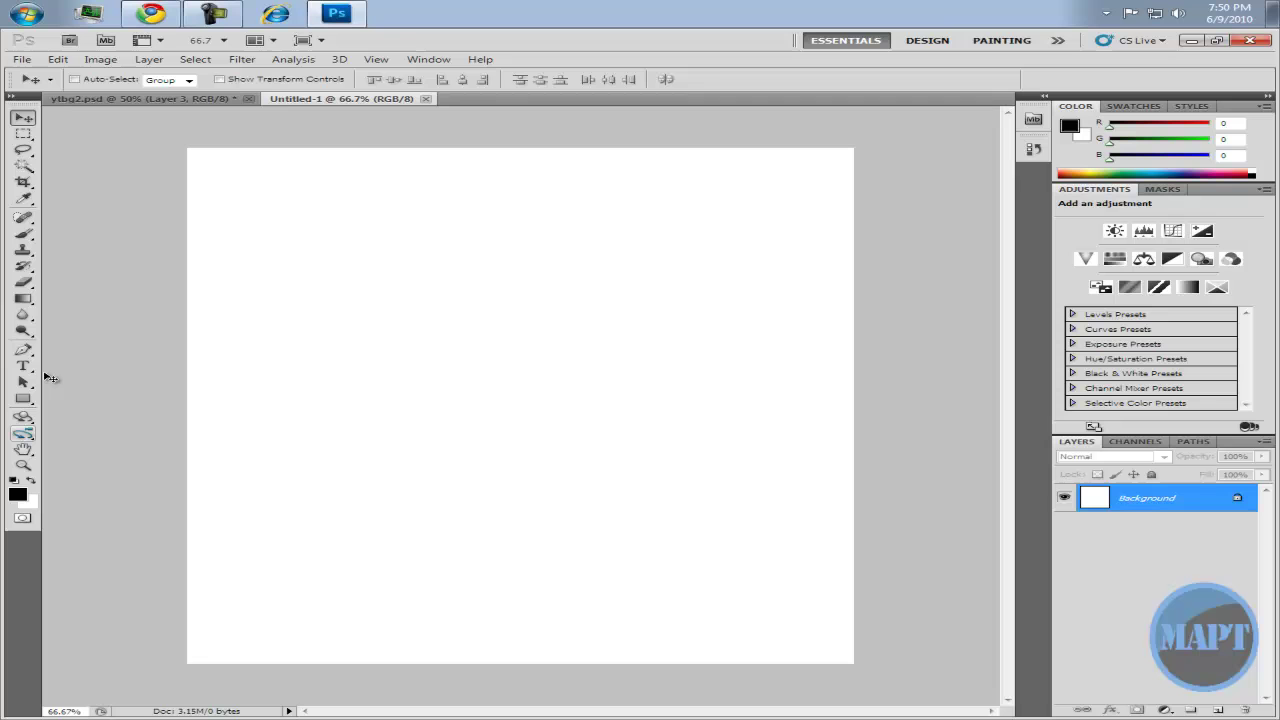
- Fill Untitled-1 top to bottom with a blue-to-white linear gradient
left_click(23, 298)
left_click(110, 79)
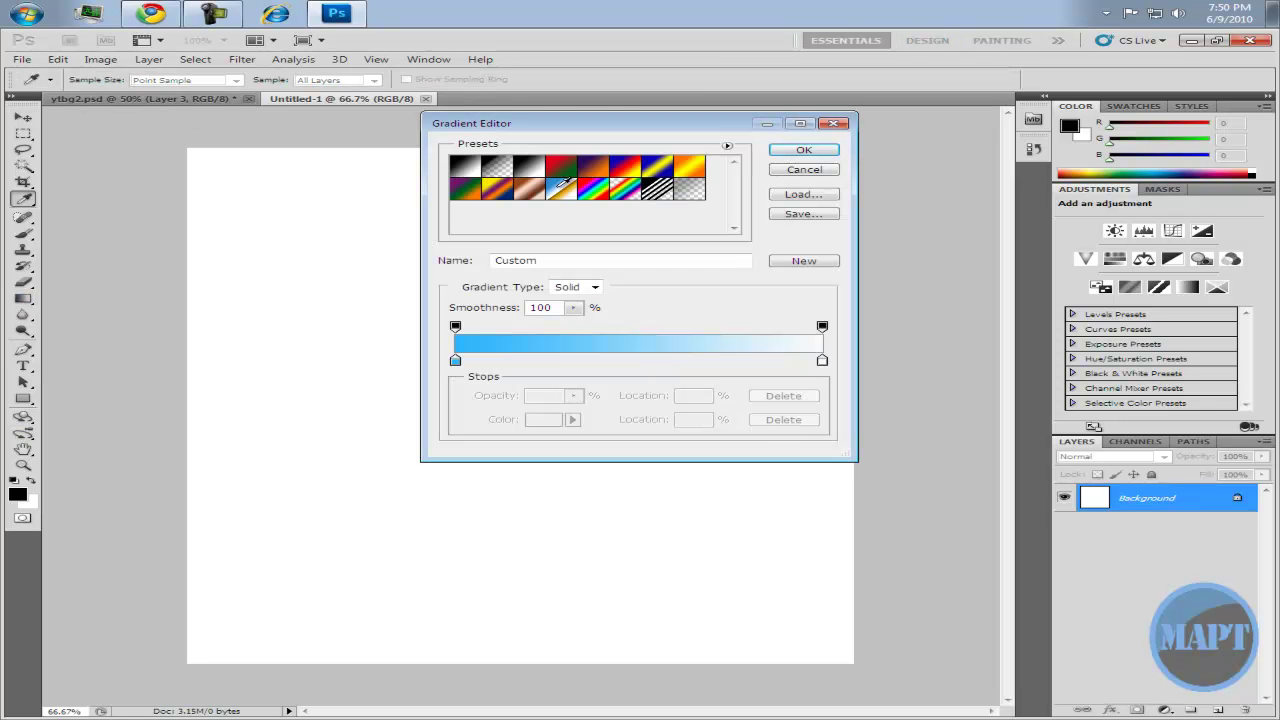
left_click(804, 151)
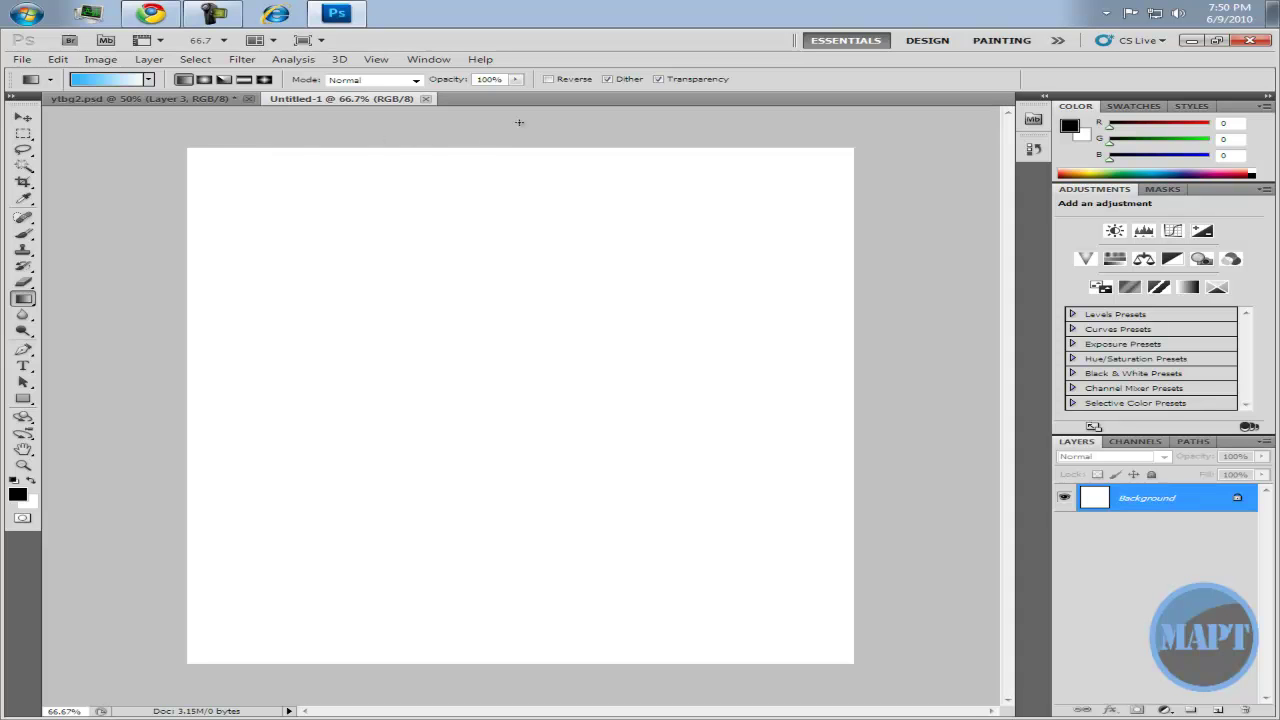
left_click_drag(497, 119, 497, 690)
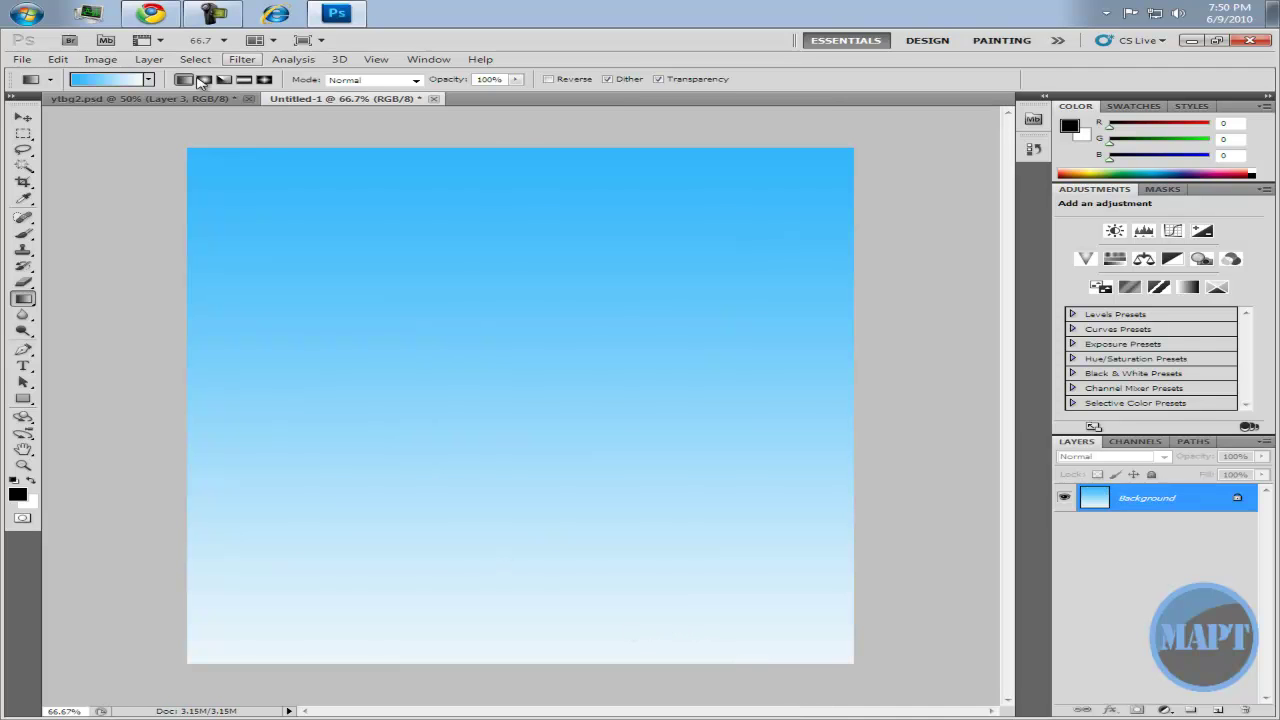
left_click(199, 101)
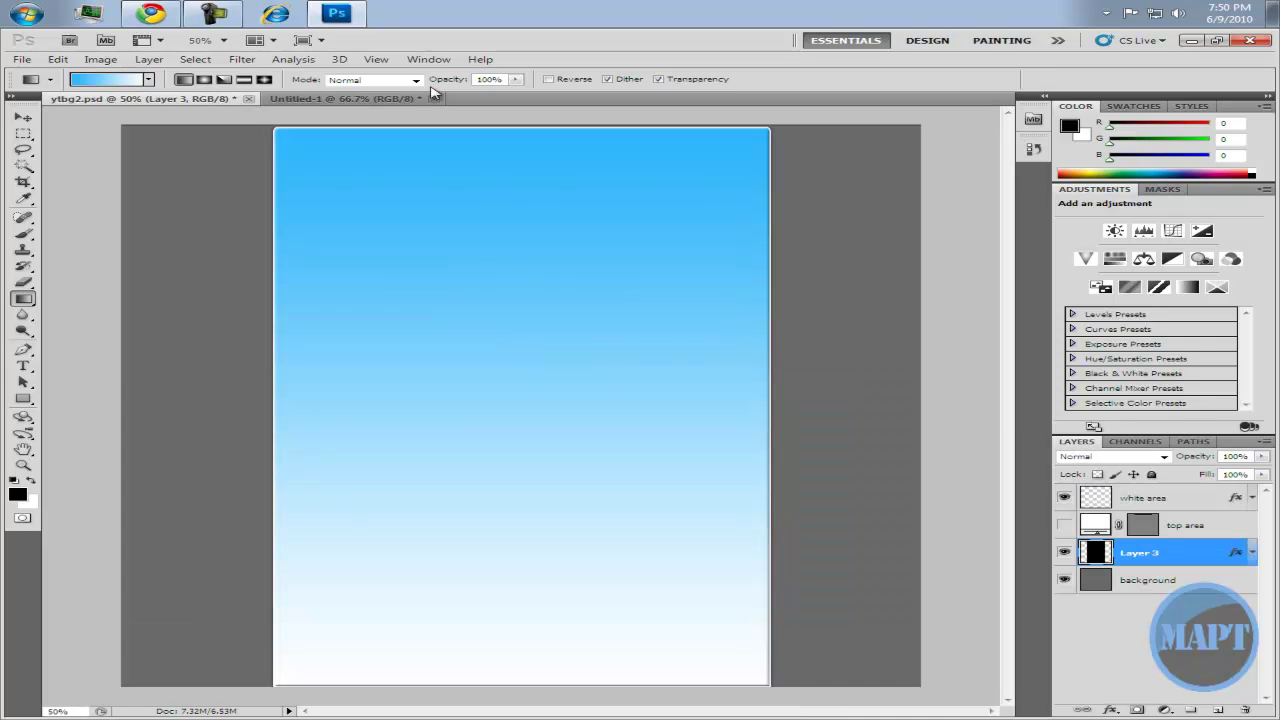
- Apply a Square-type Wave distortion to the Untitled-1 gradient
left_click(378, 99)
left_click(248, 60)
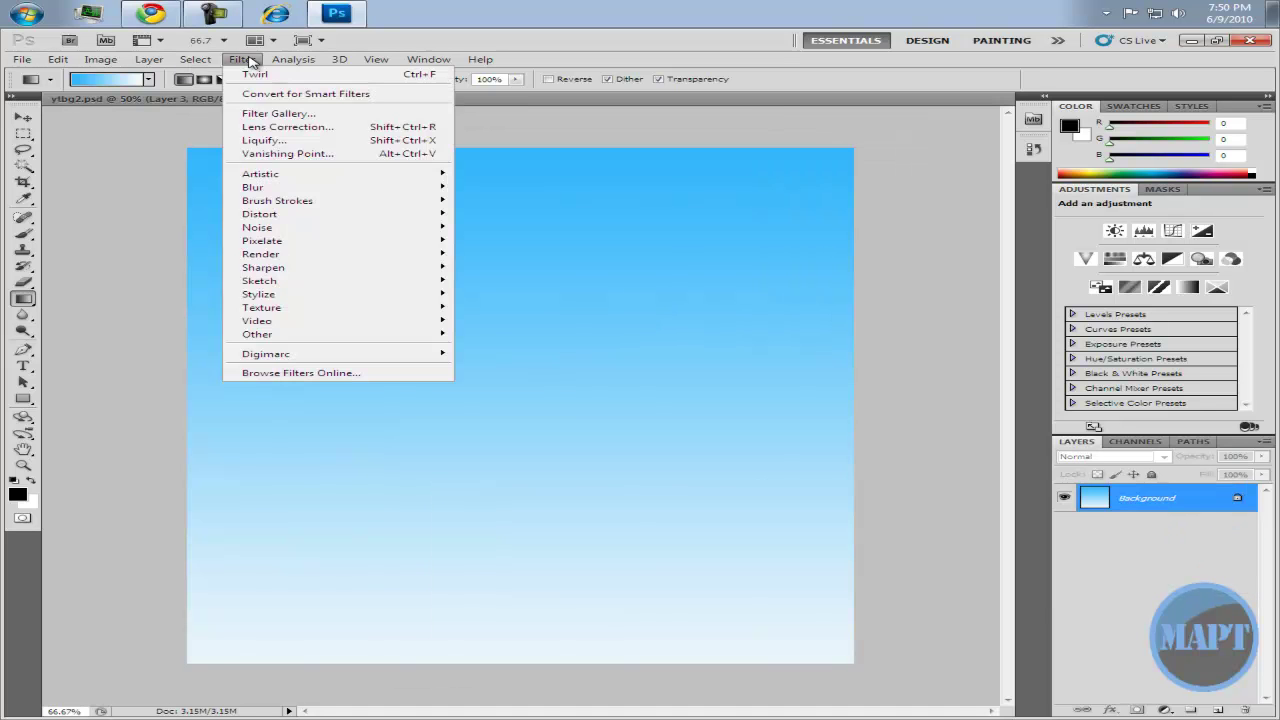
mouse_move(300, 215)
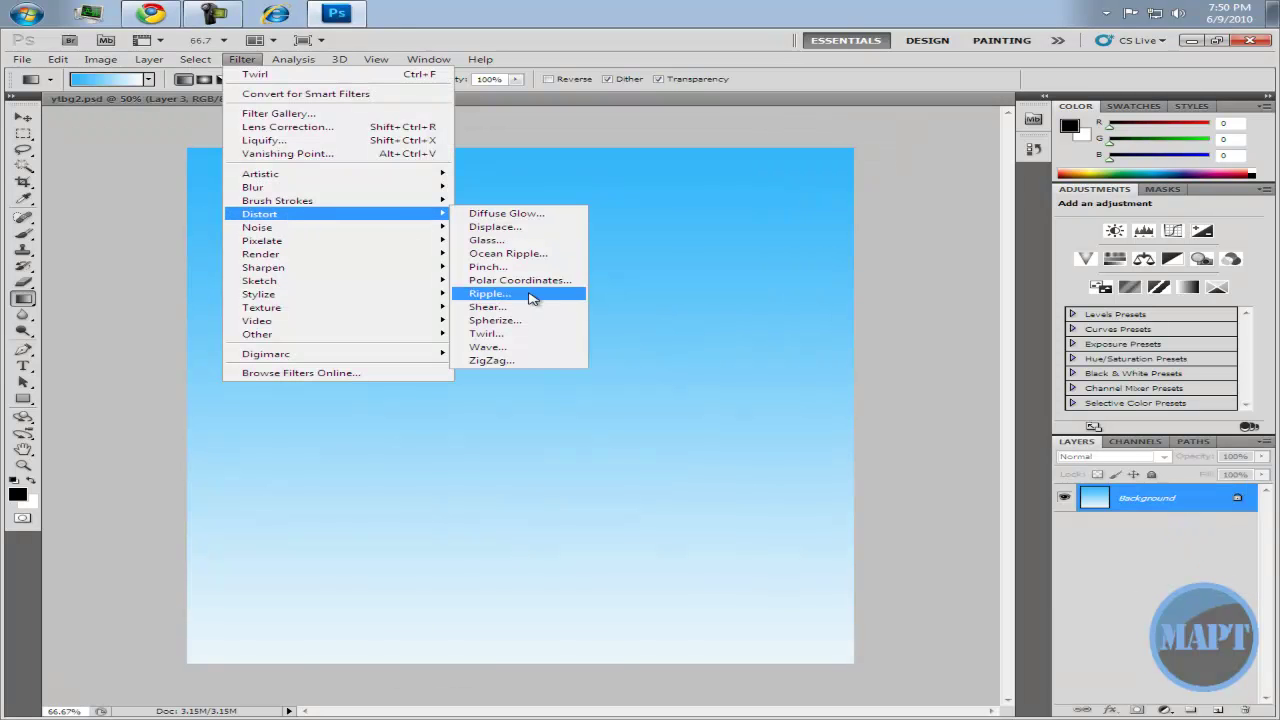
left_click(527, 347)
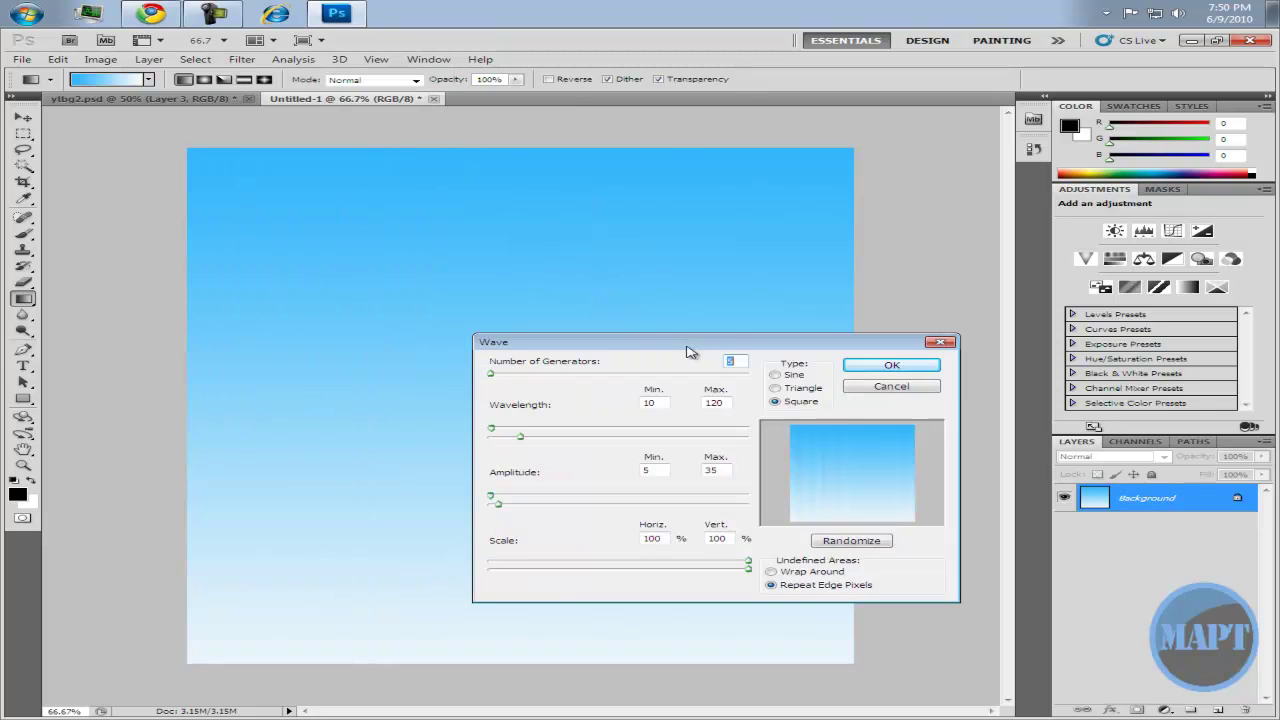
left_click(891, 366)
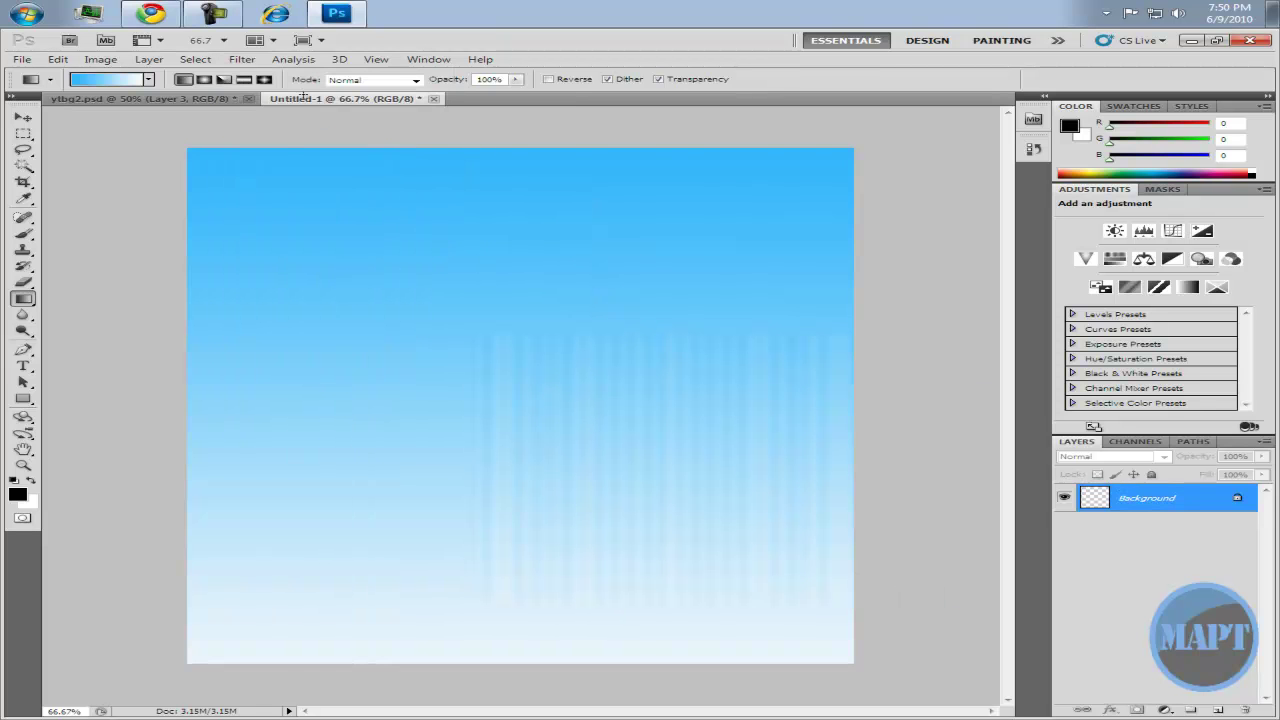
- Apply Polar Coordinates, Rectangular to Polar, to form the swirl burst
left_click(242, 60)
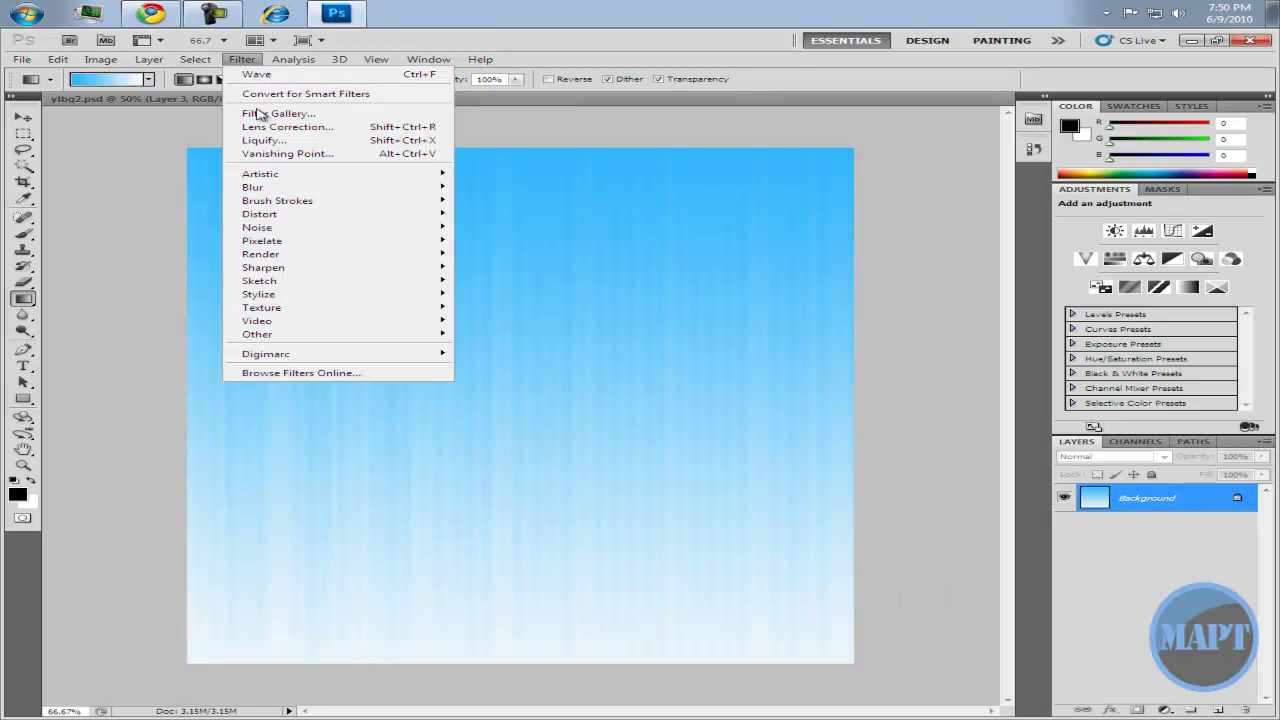
mouse_move(270, 214)
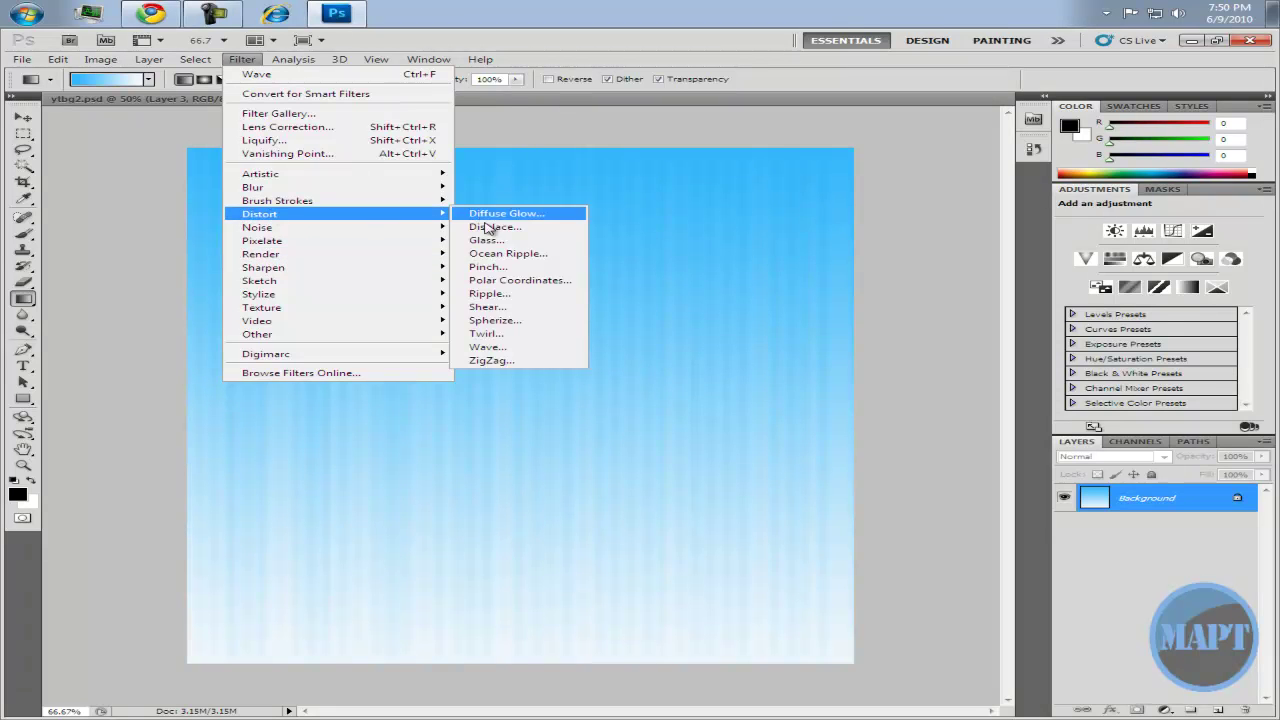
left_click(520, 280)
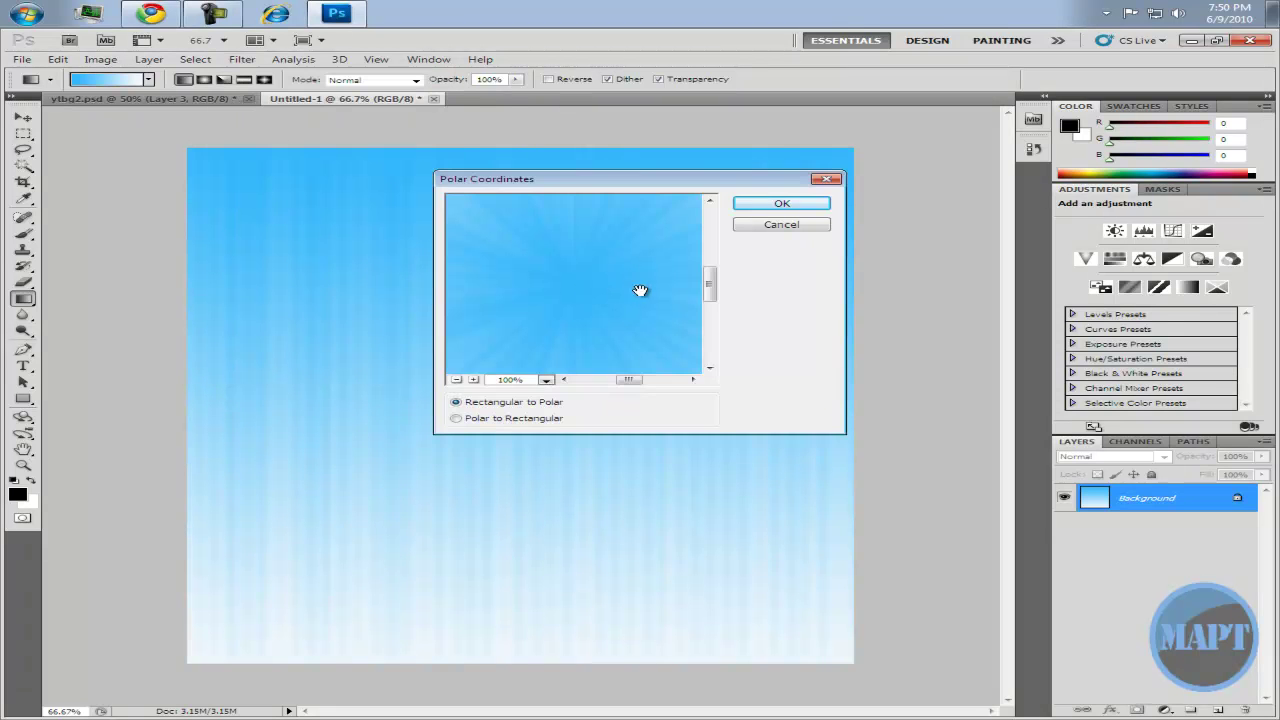
left_click(782, 205)
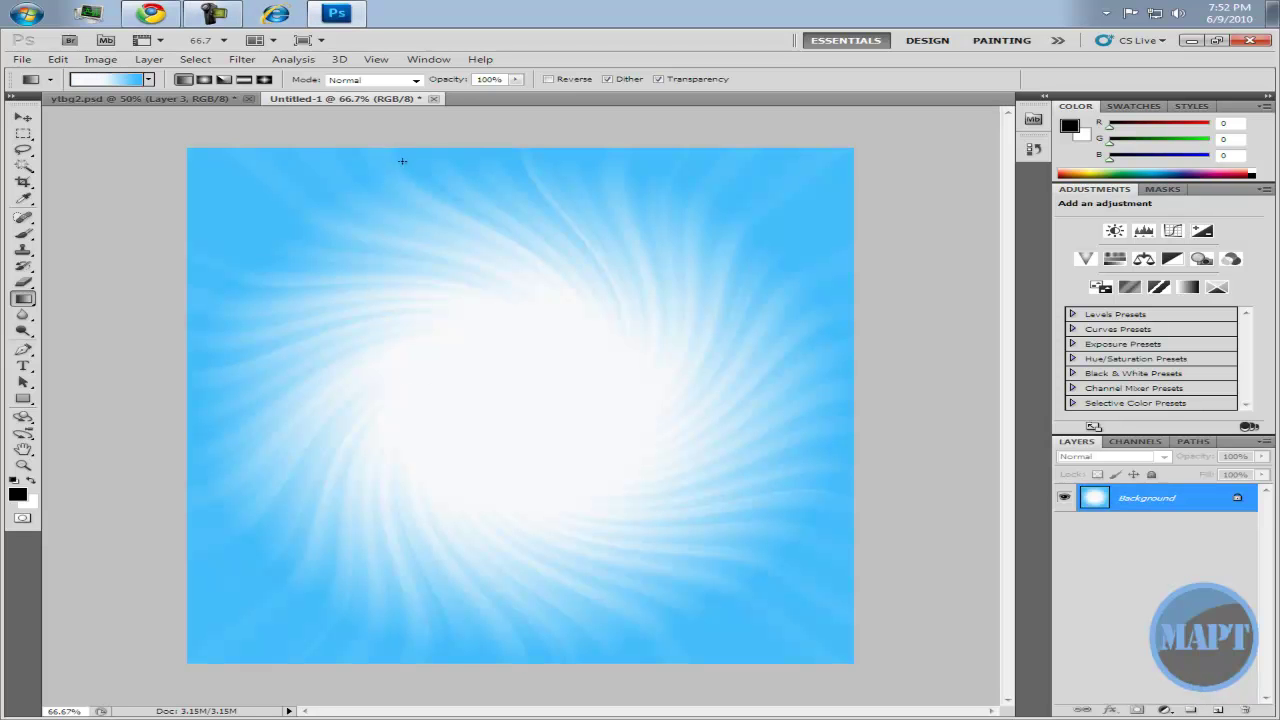
- Drag the burst from Untitled-1 into ytbg2.psd as a new layer above the background
left_click_drag(370, 104, 298, 82)
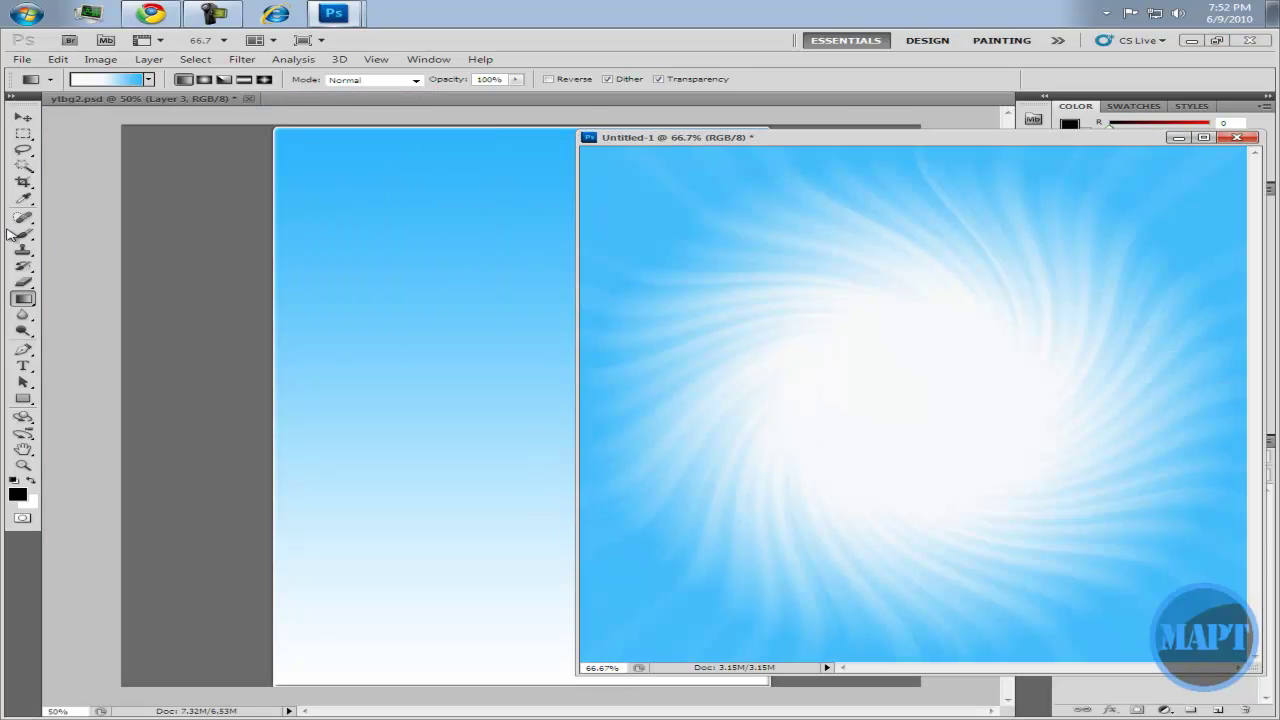
left_click(23, 117)
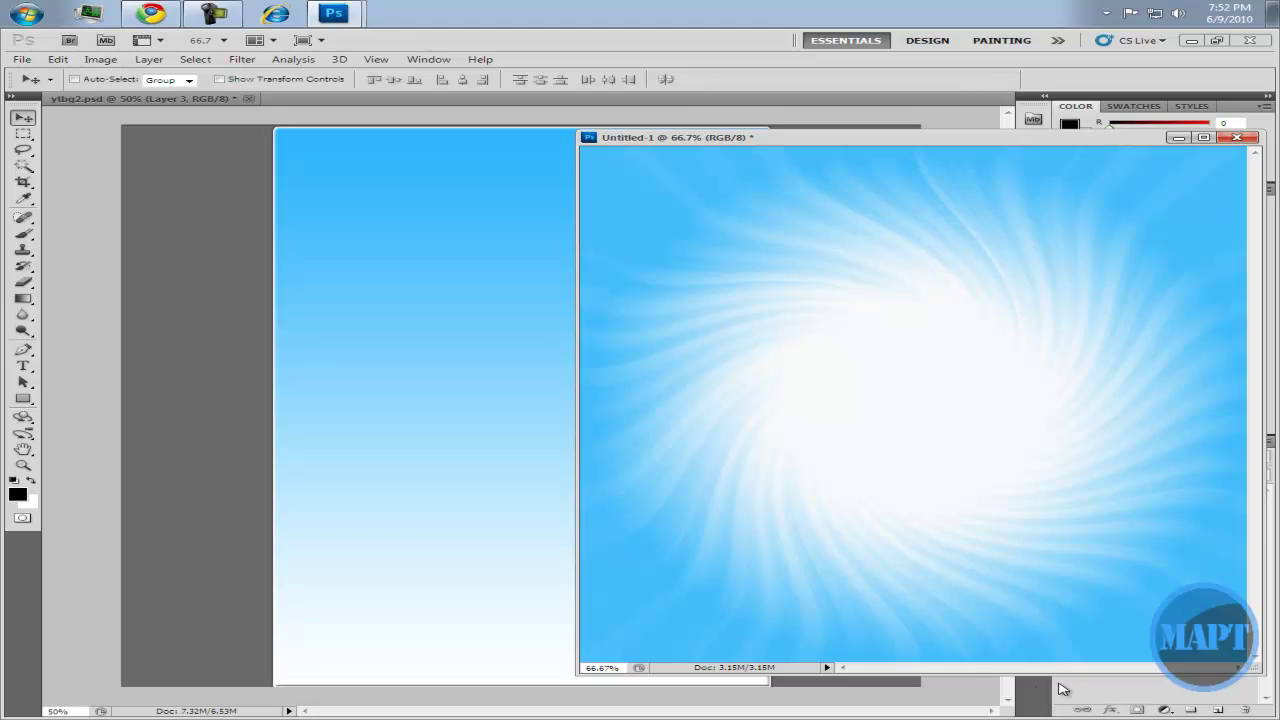
left_click_drag(1019, 141, 511, 432)
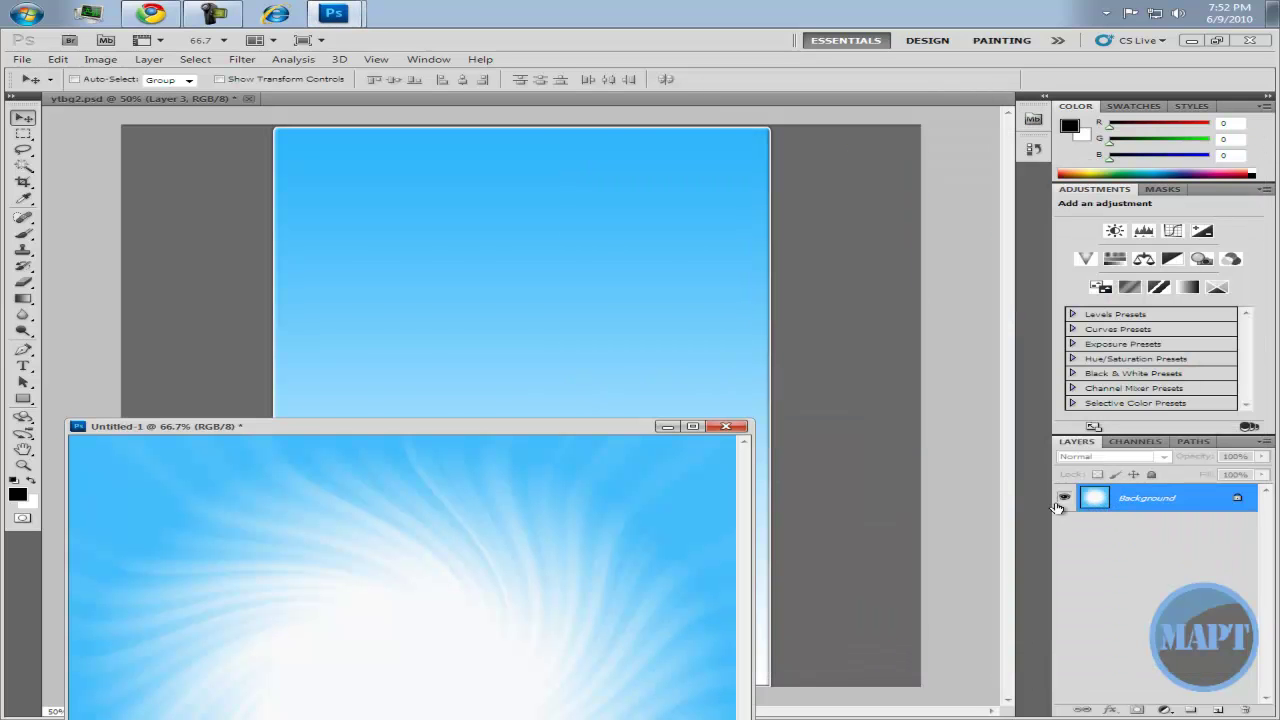
left_click(926, 458)
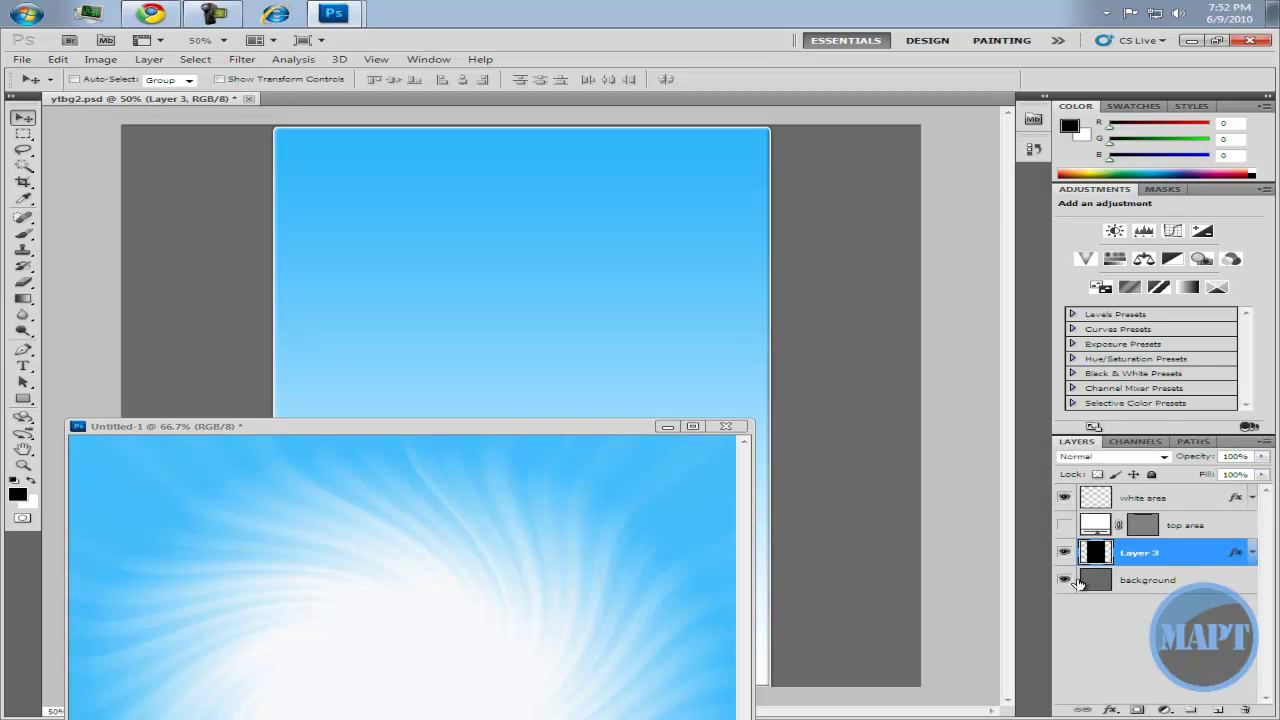
left_click(1090, 580)
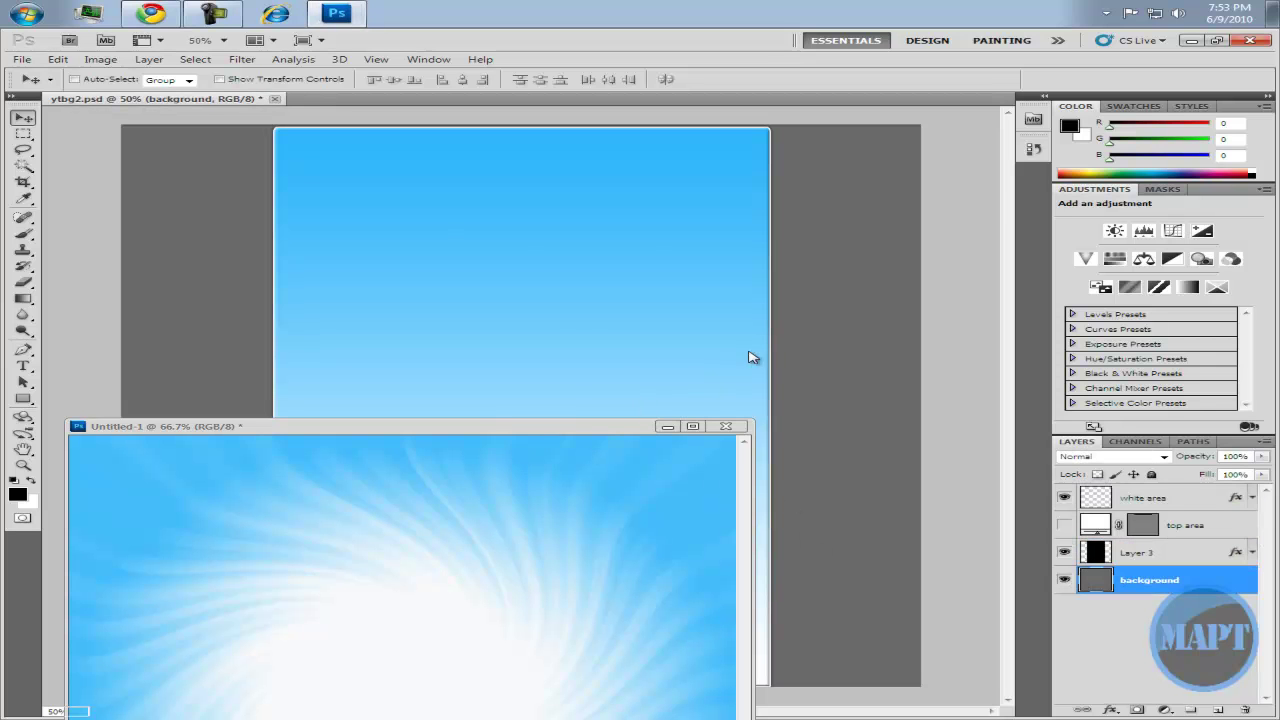
key("ctrl+Tab")
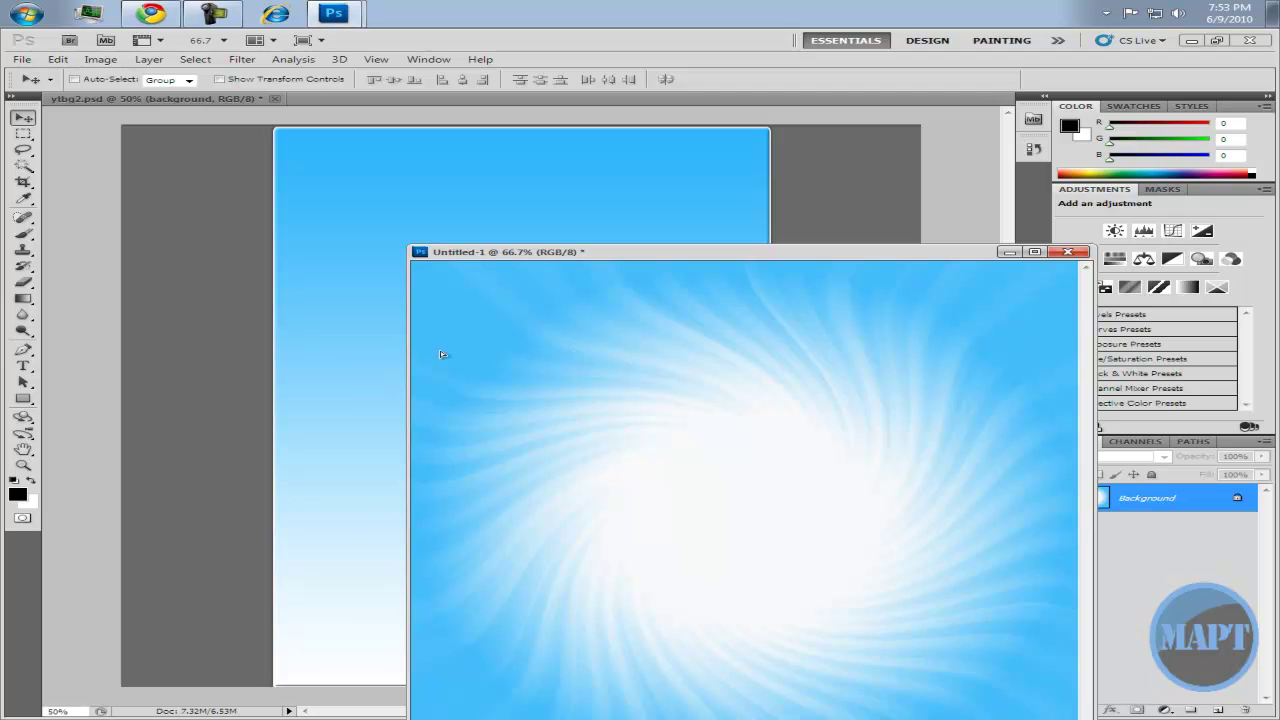
left_click_drag(441, 354, 194, 360)
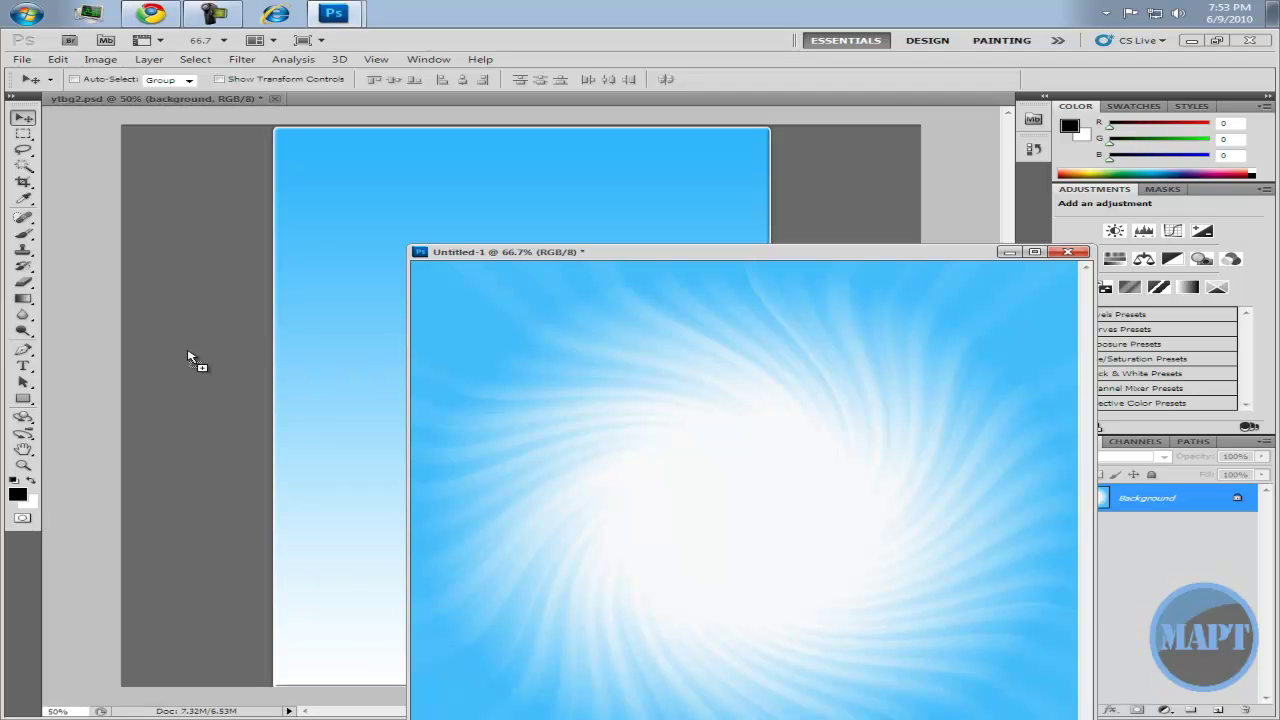
- Close Untitled-1 without saving and shift Layer 4 up to the canvas top
left_click(1066, 252)
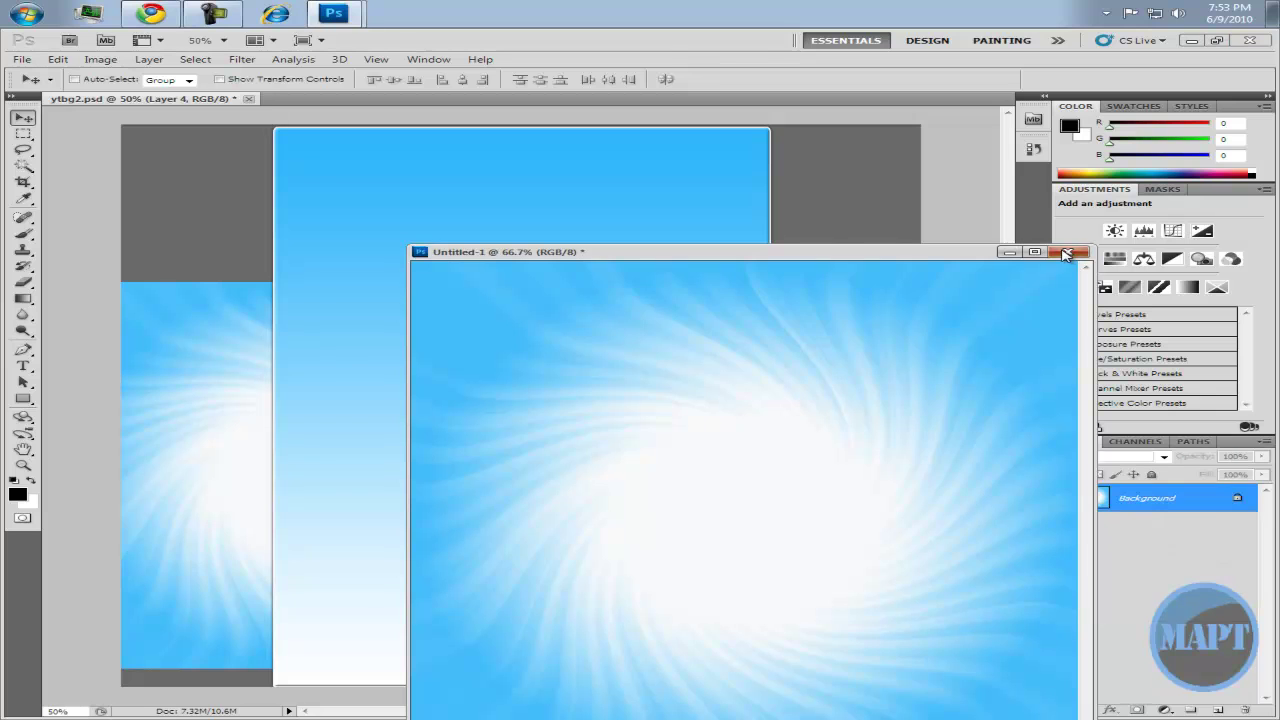
left_click(727, 318)
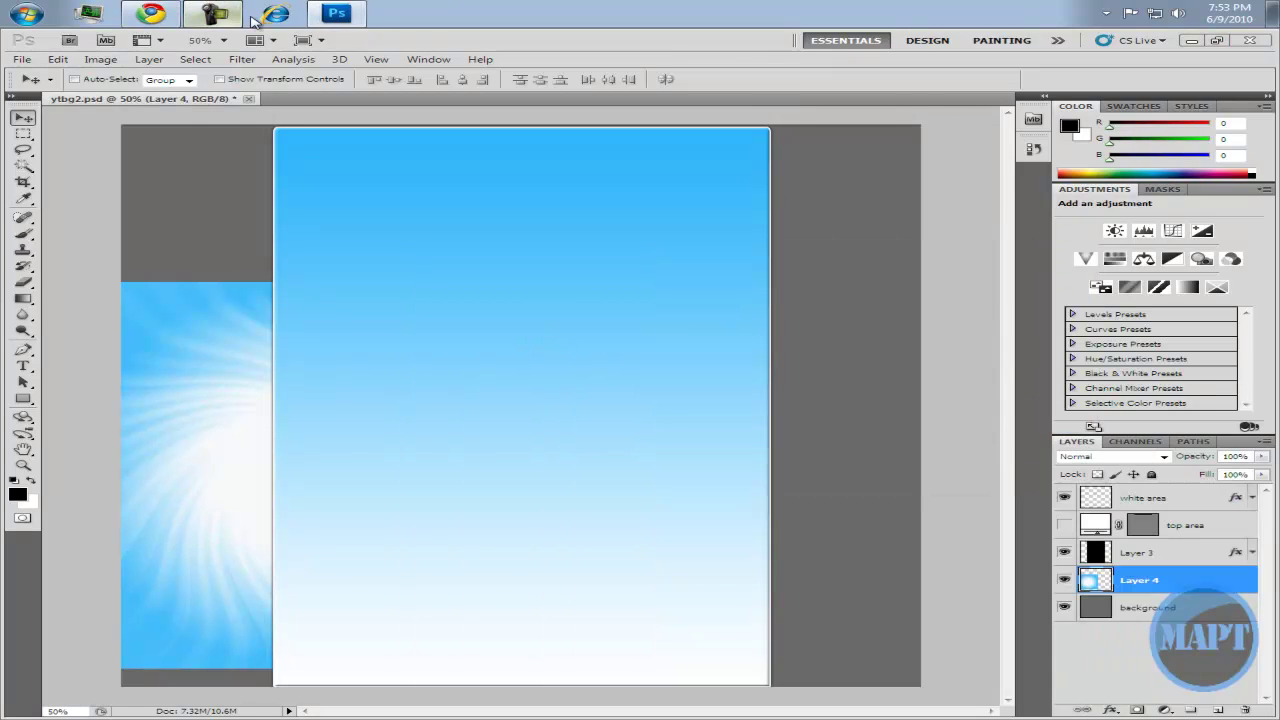
key("ctrl+z")
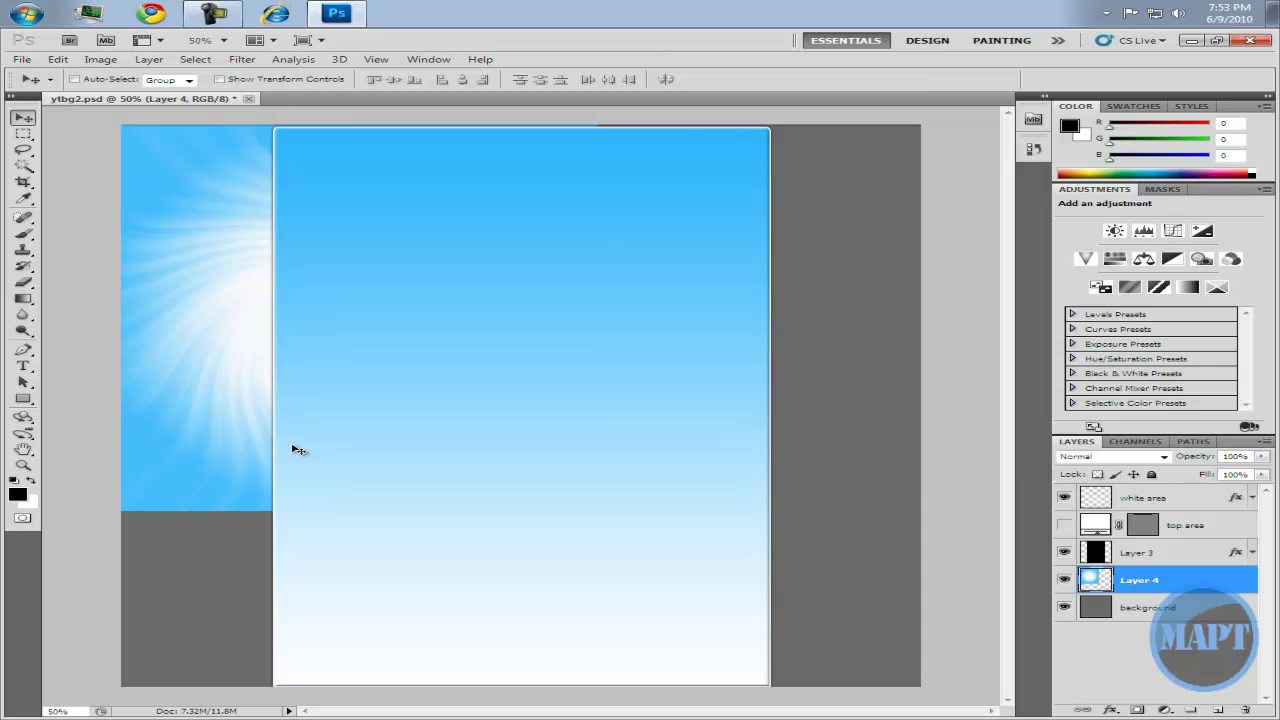
- Free-transform Layer 4 to about 163% width and 145.45% height, filling the canvas
key("ctrl+t")
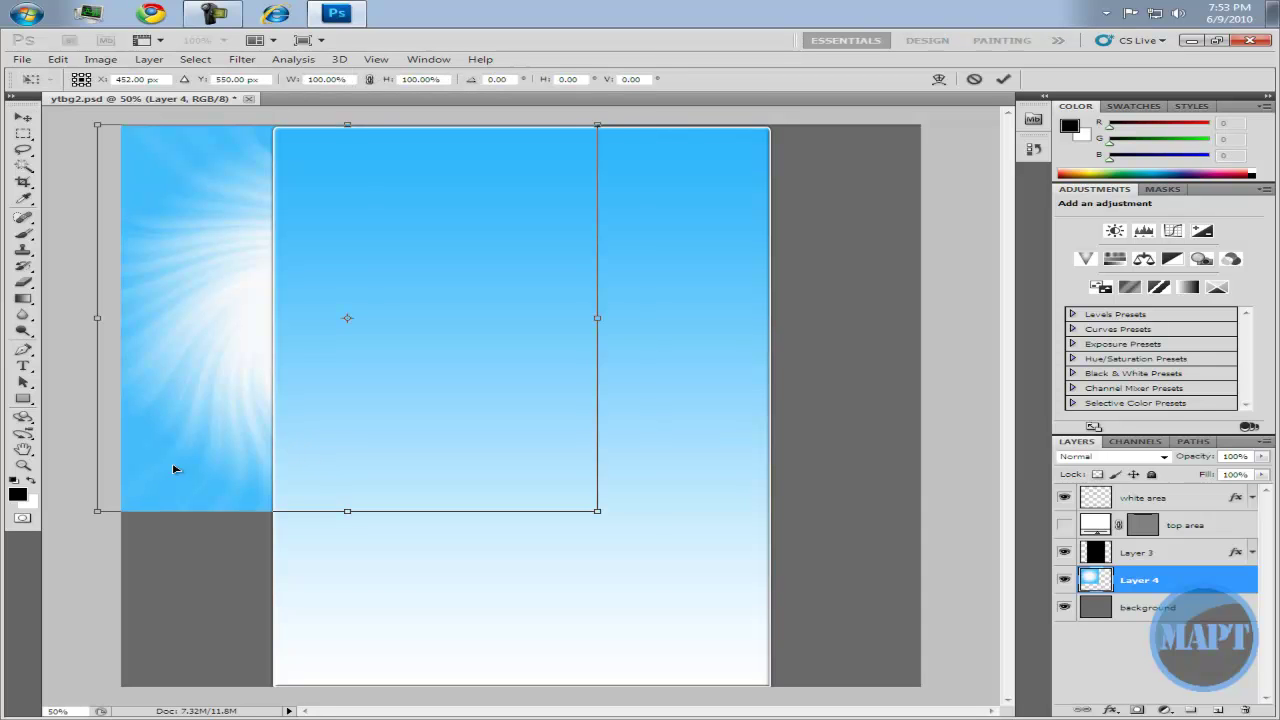
left_click_drag(173, 466, 206, 466)
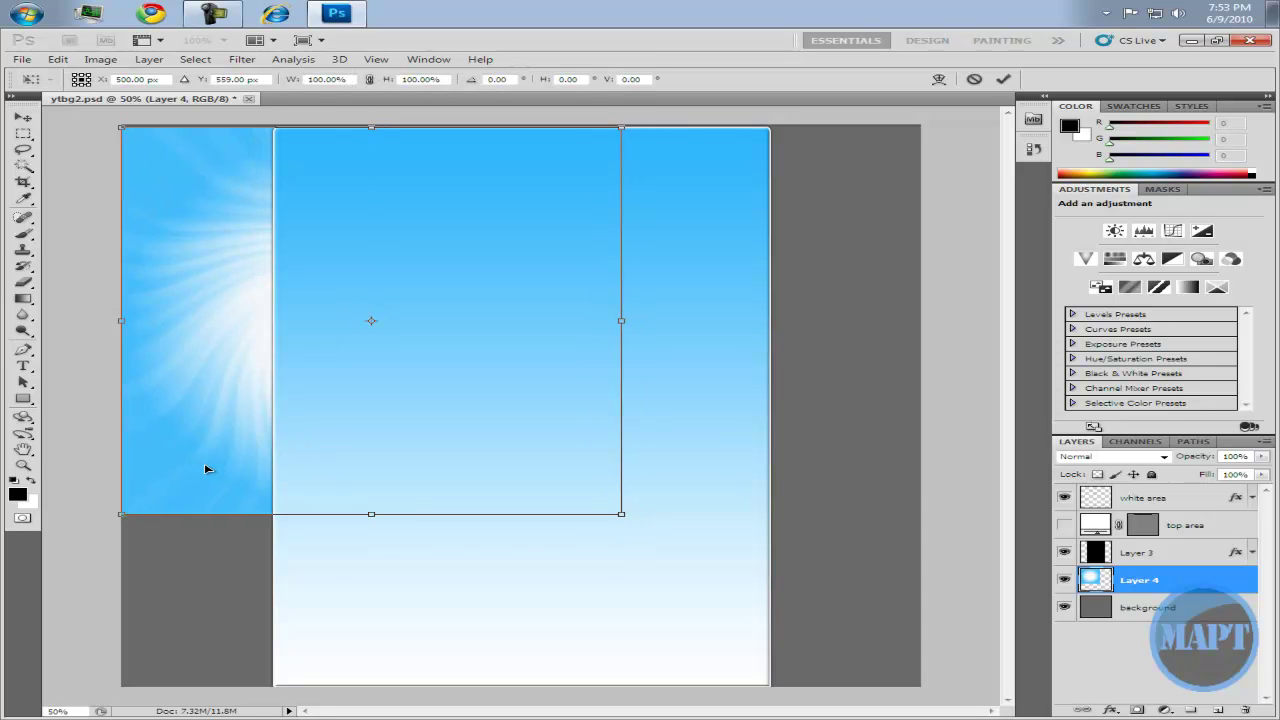
left_click_drag(621, 514, 936, 697)
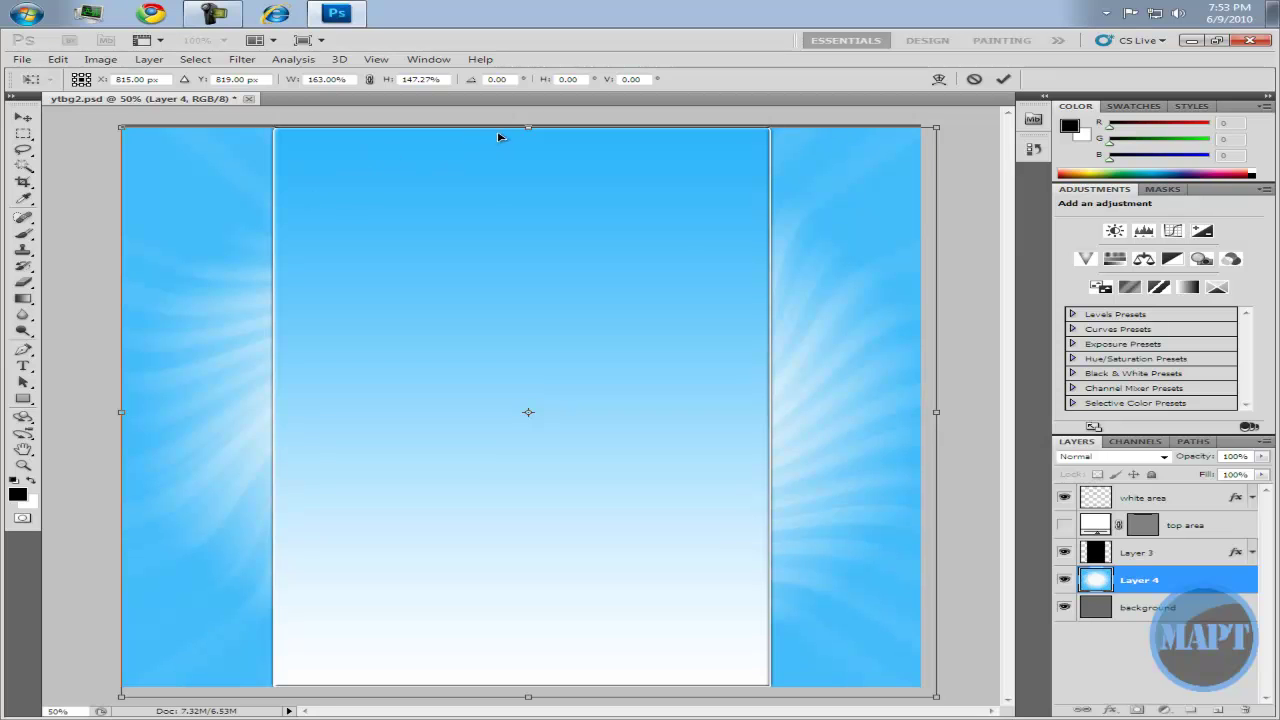
left_click_drag(529, 129, 530, 125)
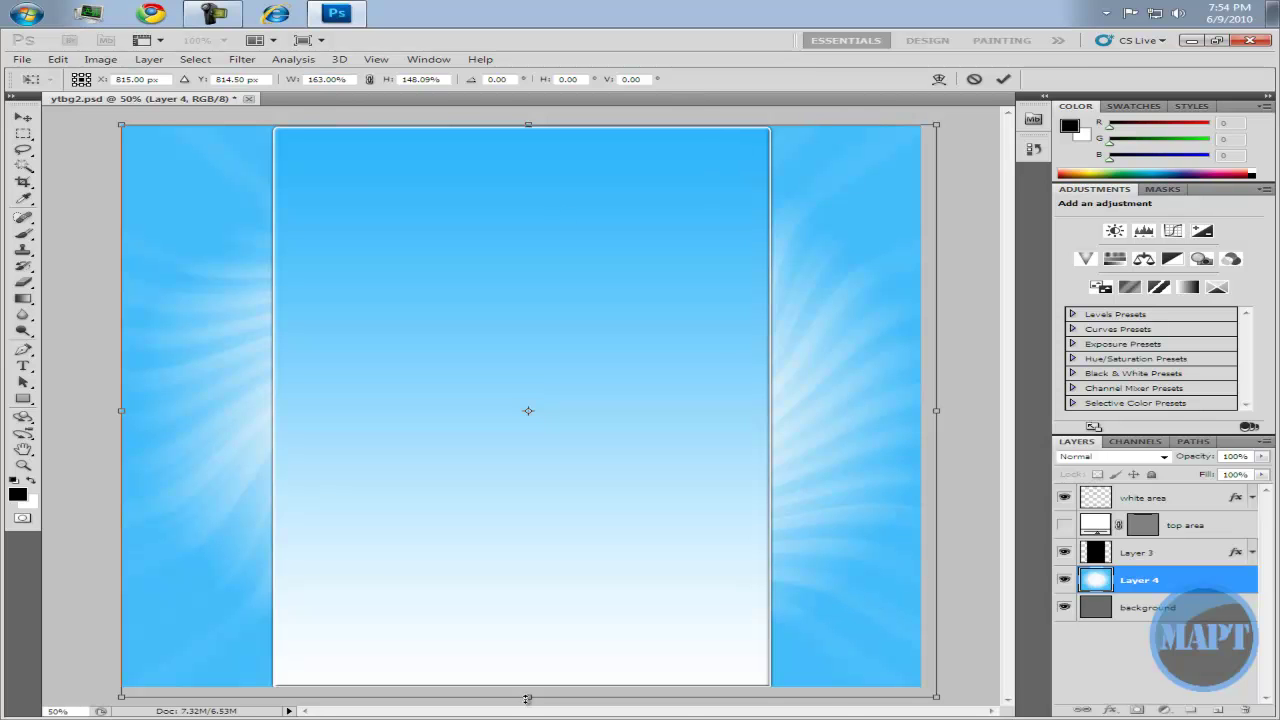
left_click_drag(528, 697, 522, 688)
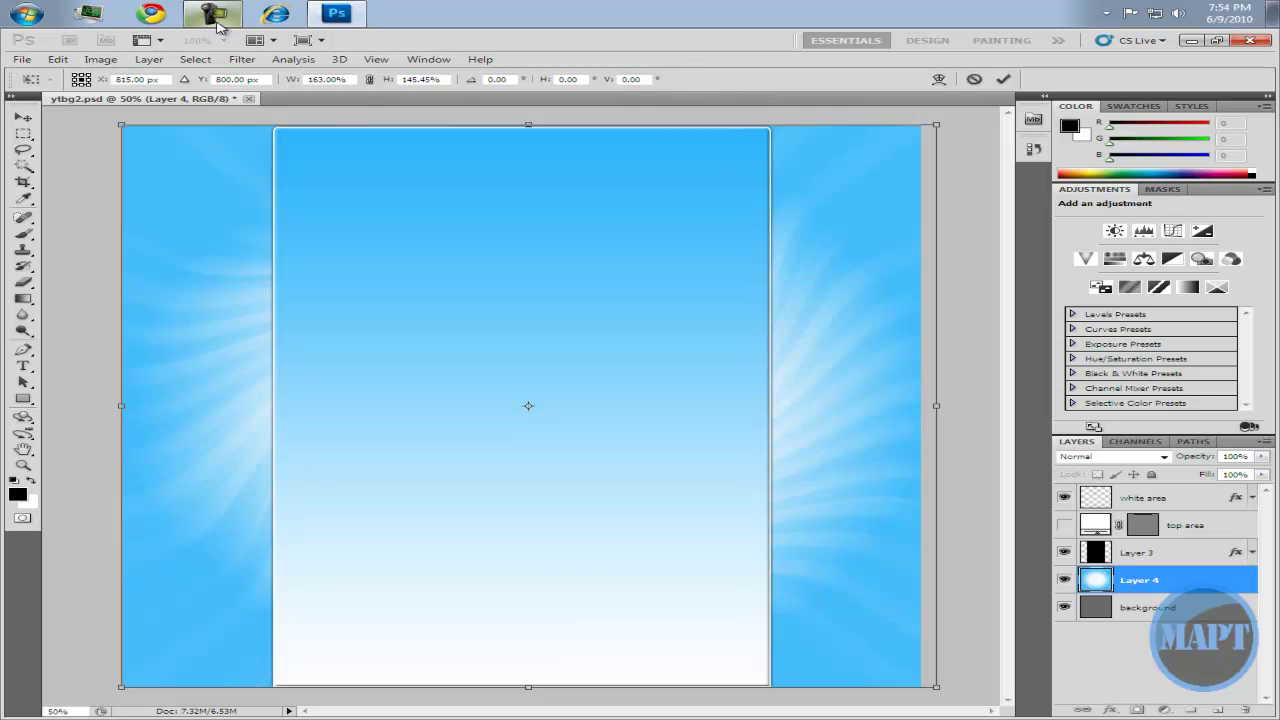
- Confirm in image 108's Details tab that it measures 1600 × 3600 pixels, then return to ytbg2
left_click(100, 59)
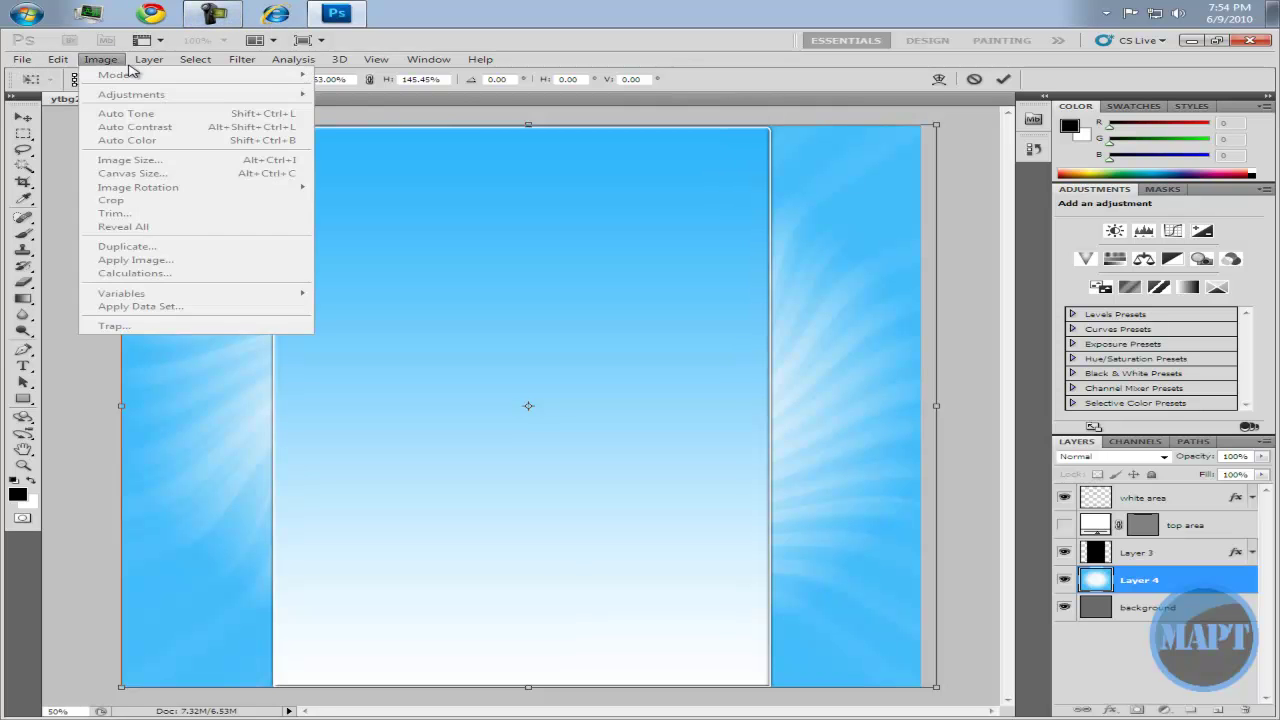
left_click(233, 20)
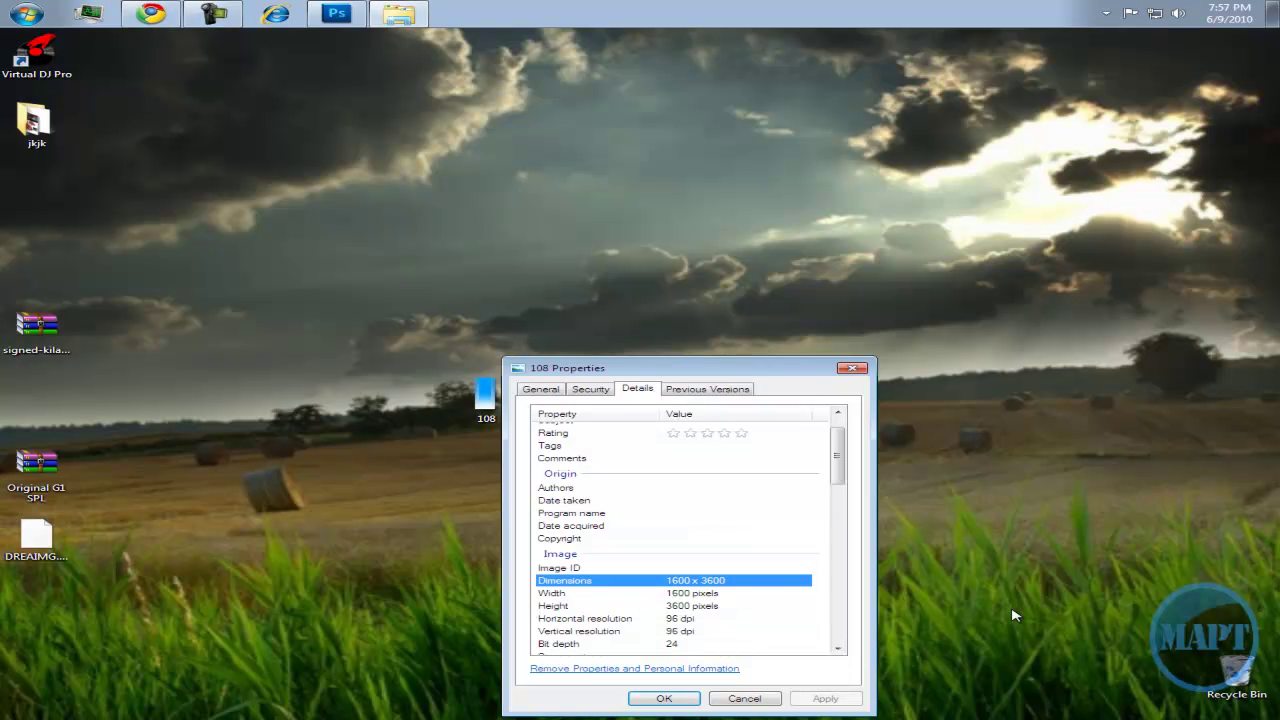
left_click(673, 594)
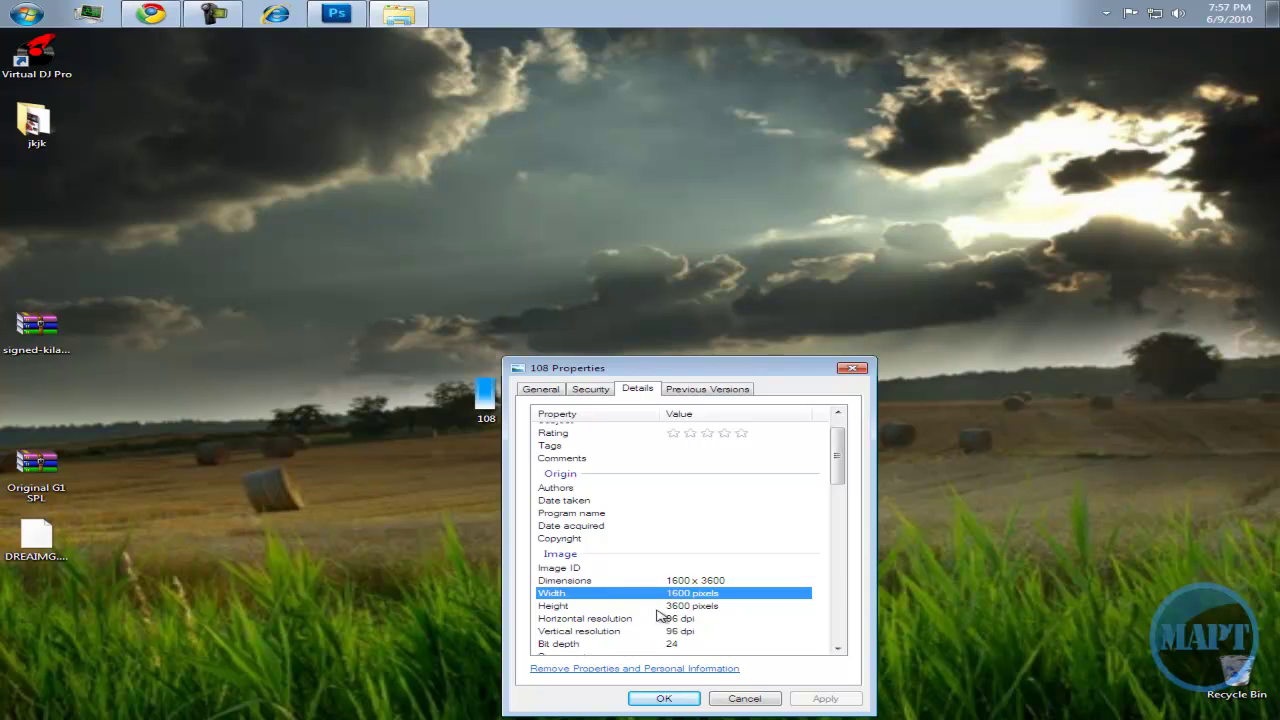
left_click(658, 608)
left_click(285, 14)
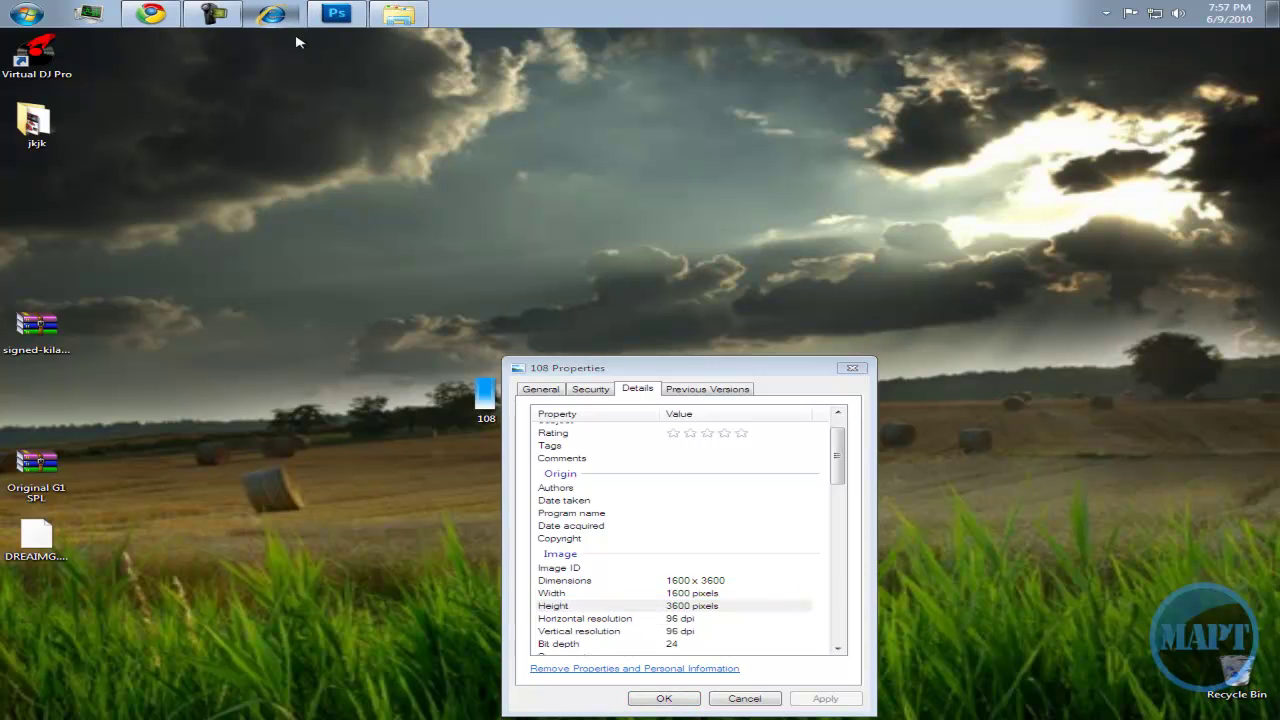
left_click(336, 14)
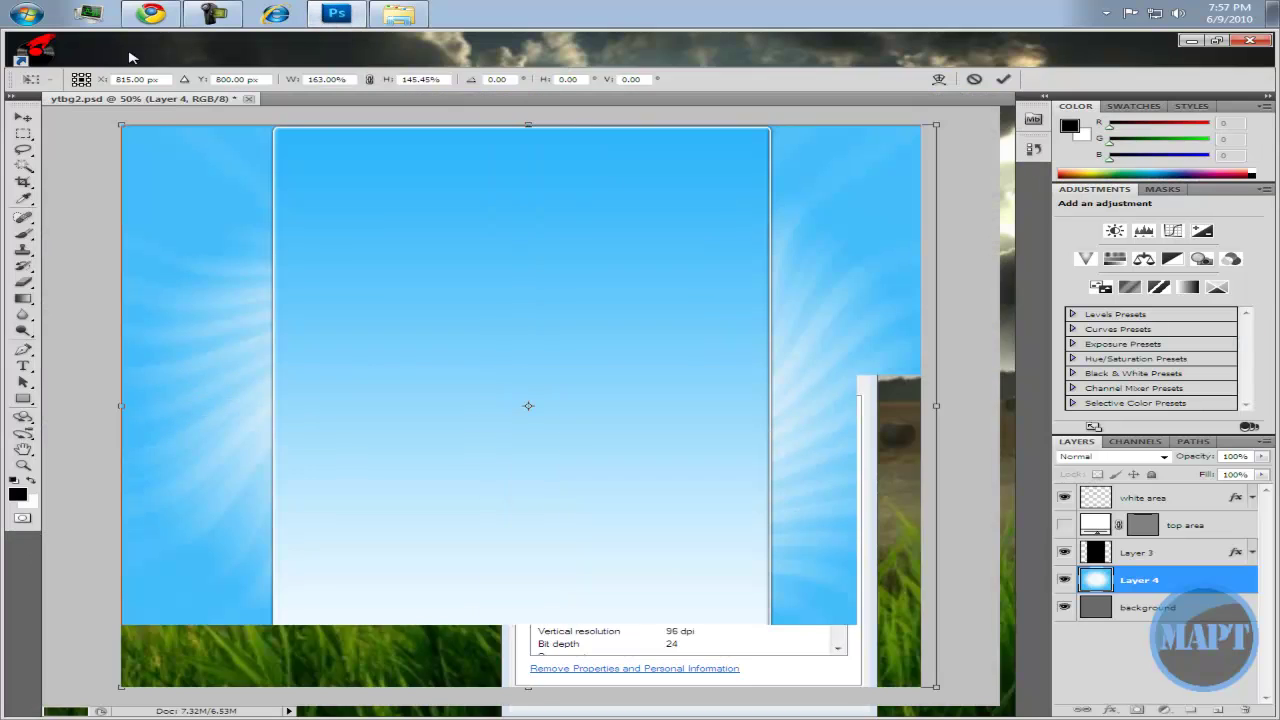
- Apply the pending transform, then resize ytbg2 to 1600 × 3600 pixels with Constrain Proportions off
left_click(22, 117)
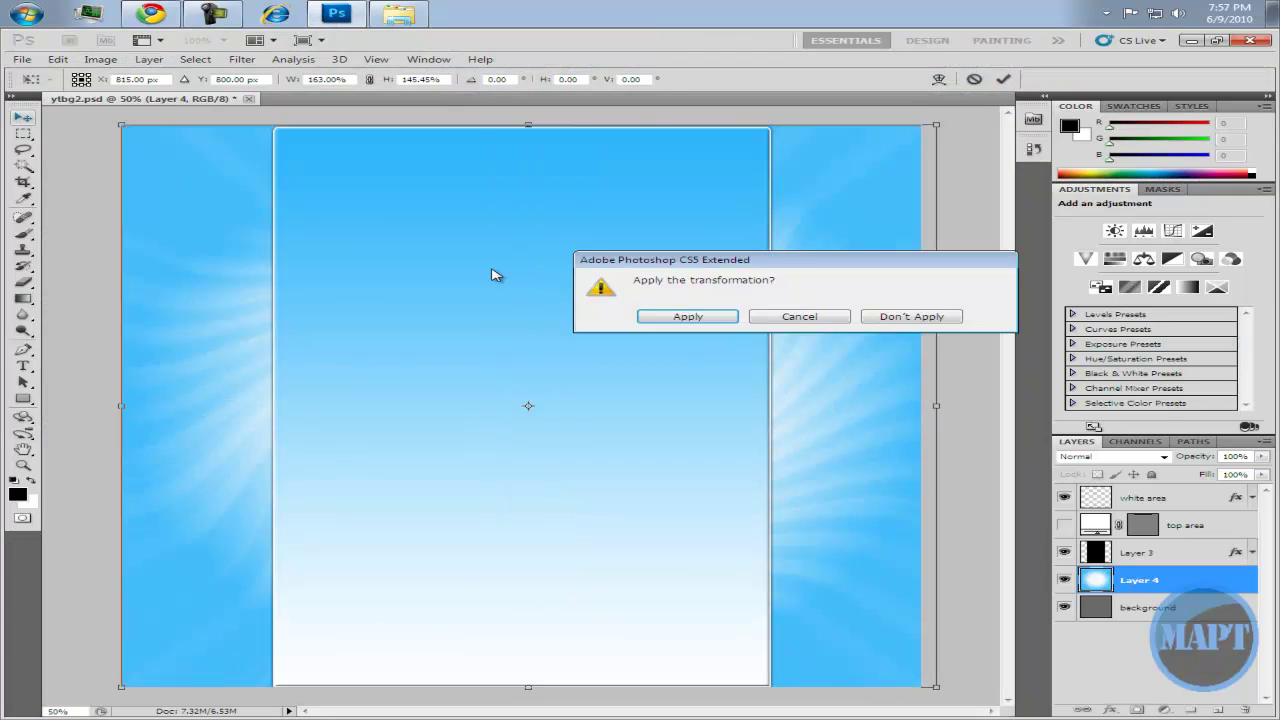
left_click(677, 316)
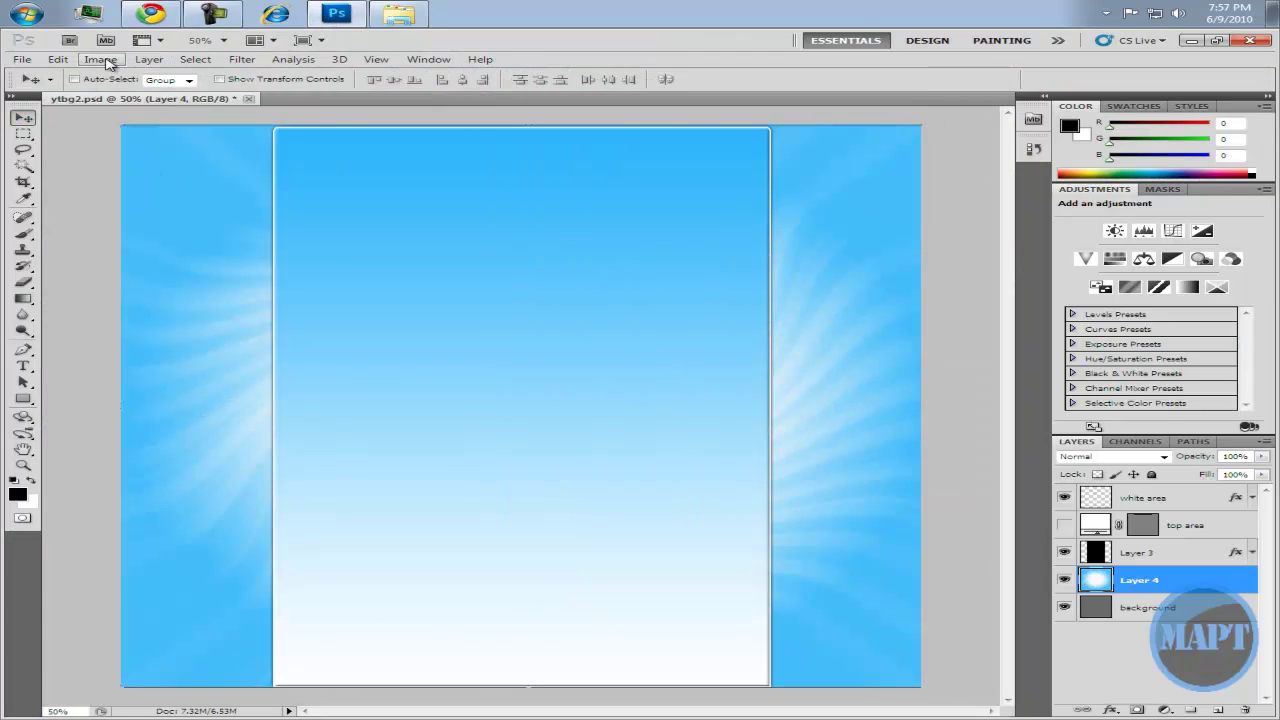
left_click(101, 60)
left_click(130, 157)
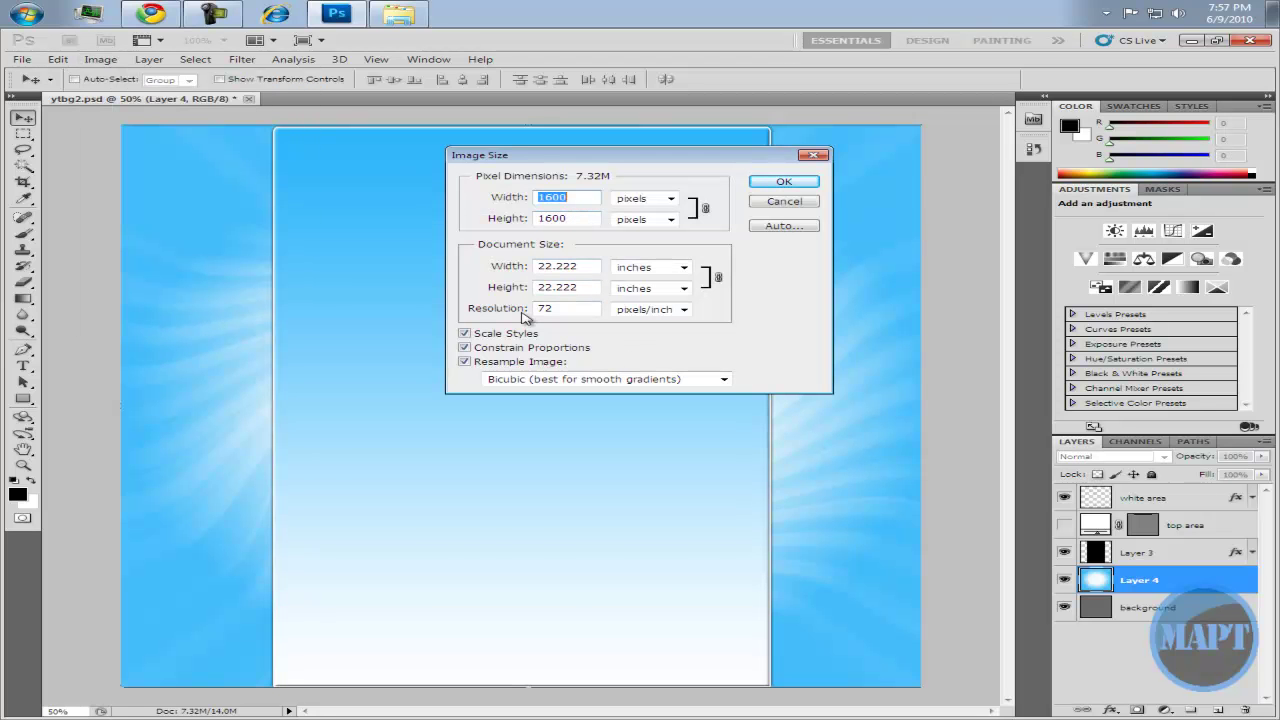
left_click(522, 350)
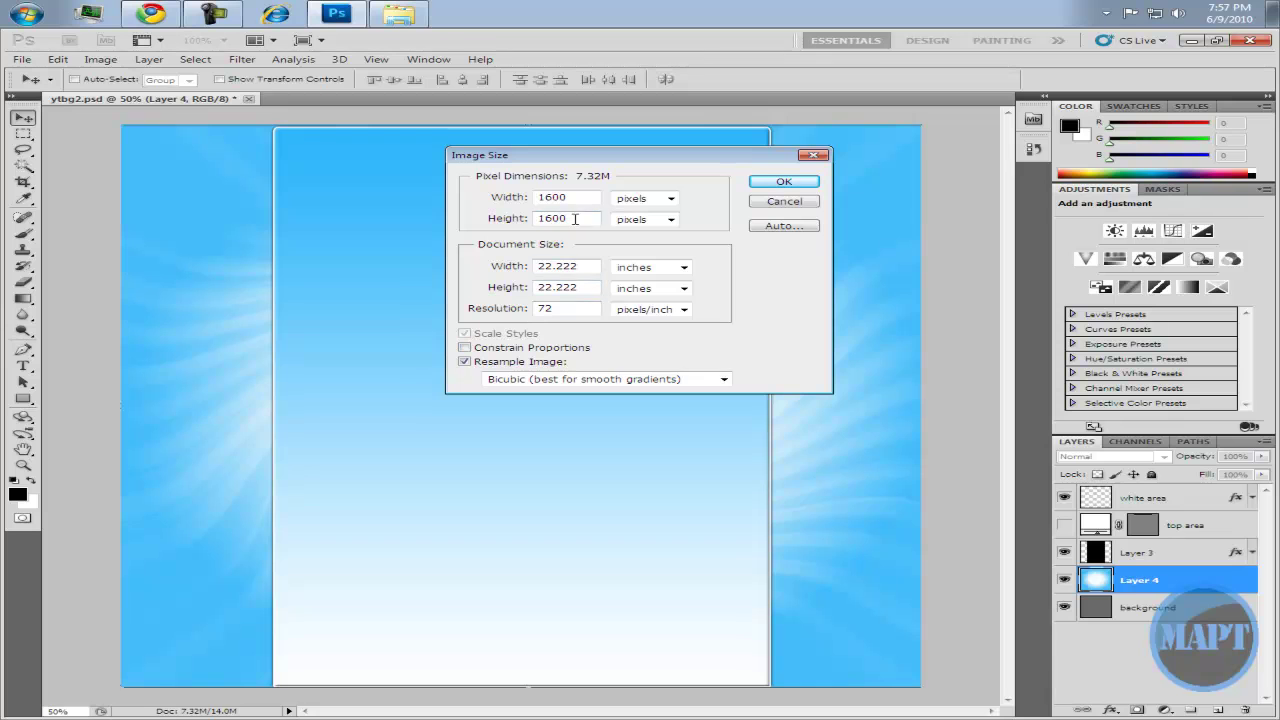
left_click_drag(580, 219, 480, 236)
type("3")
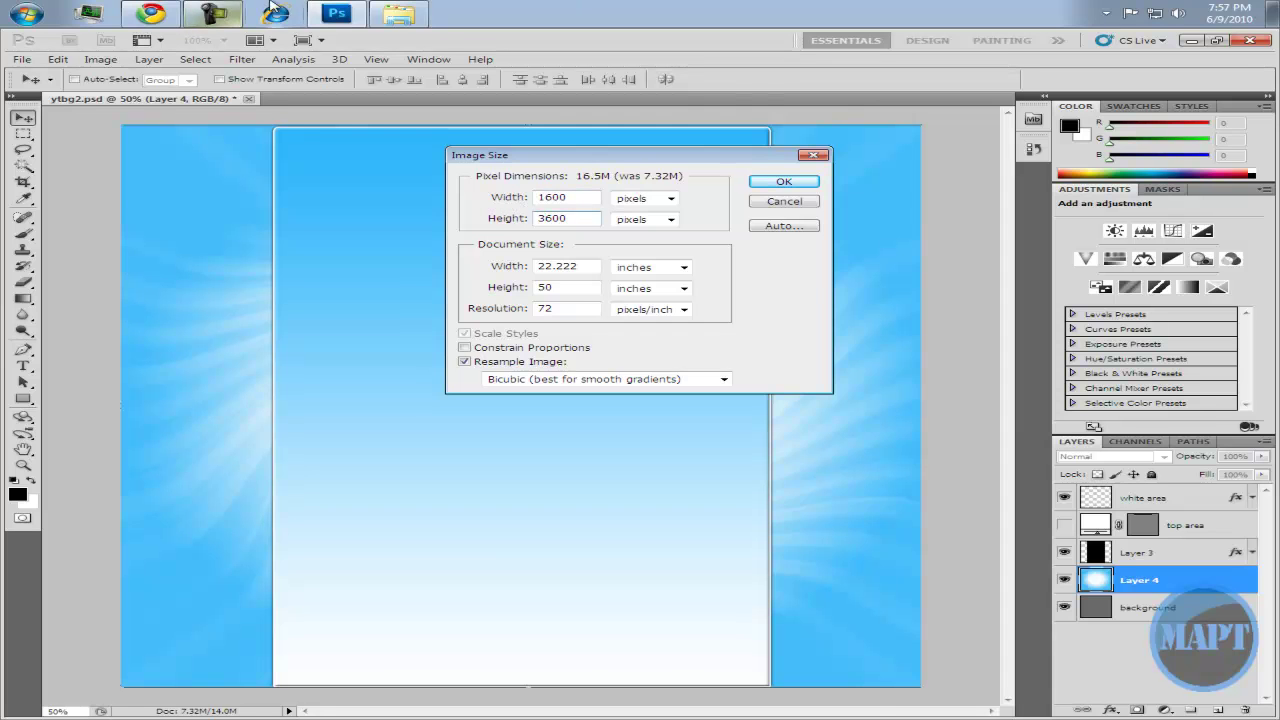
left_click(398, 13)
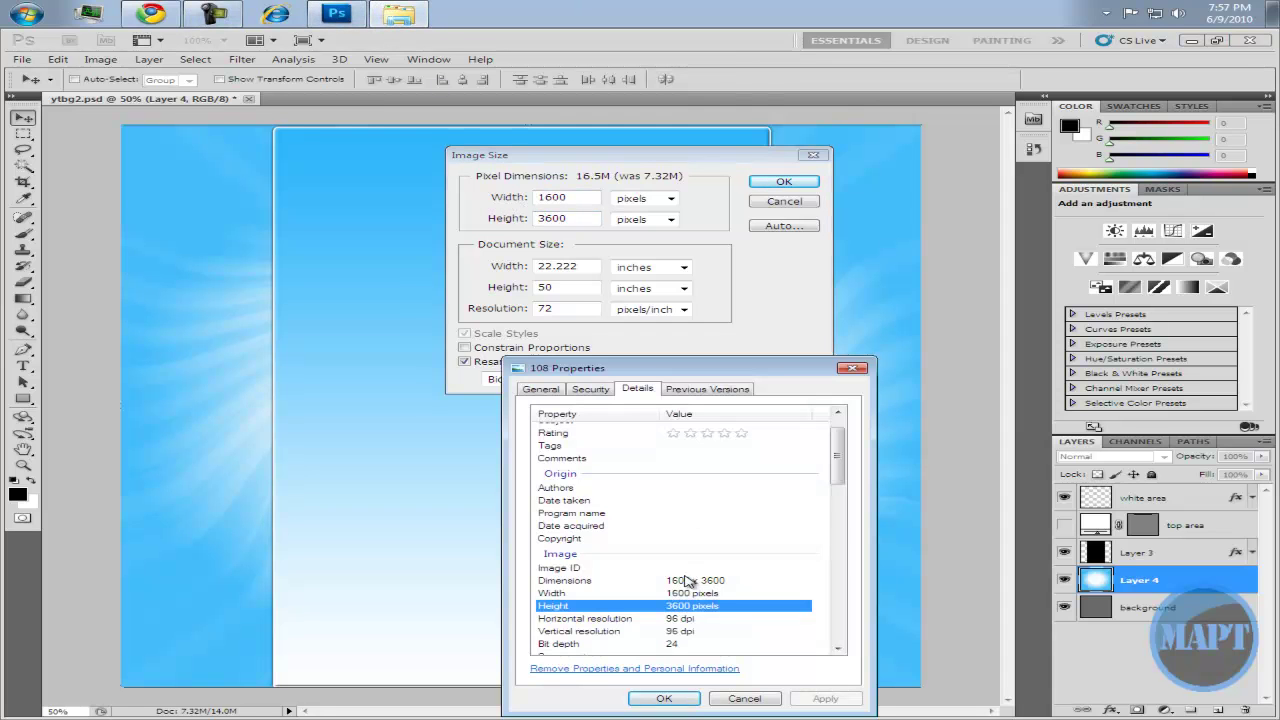
left_click(744, 698)
left_click(784, 181)
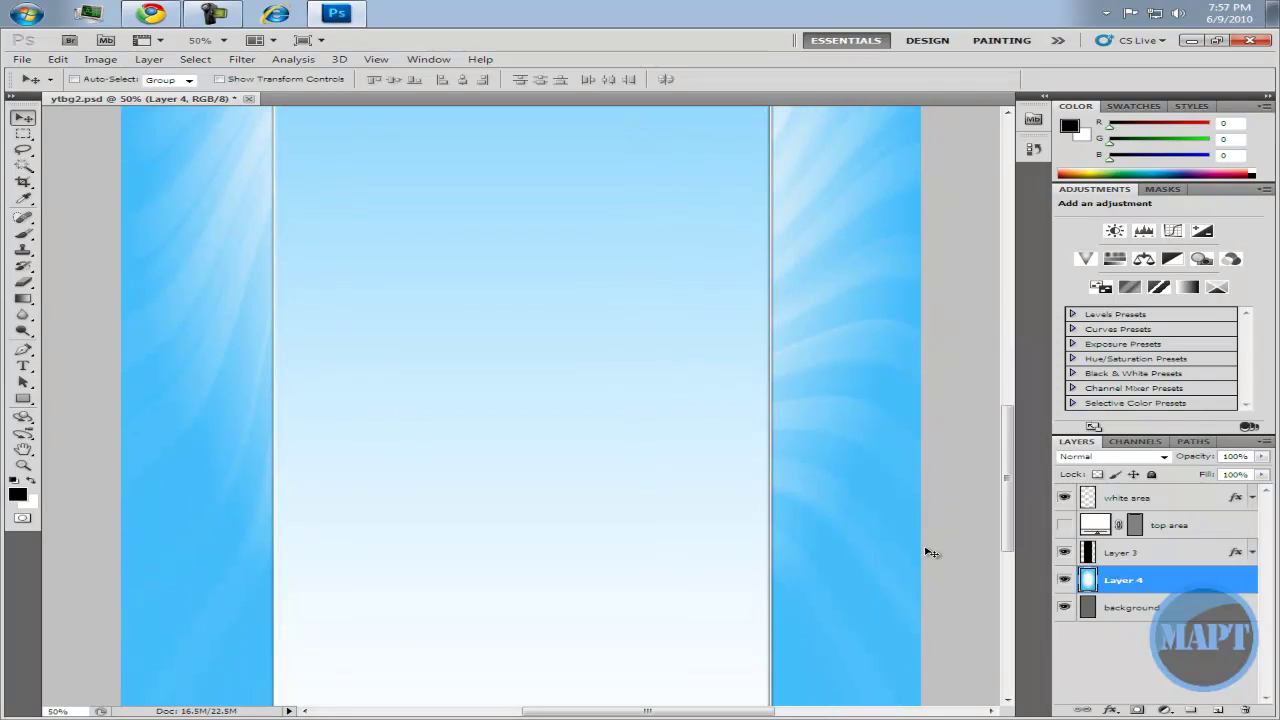
scroll(928, 546, "down", 3)
scroll(423, 574, "up", 3)
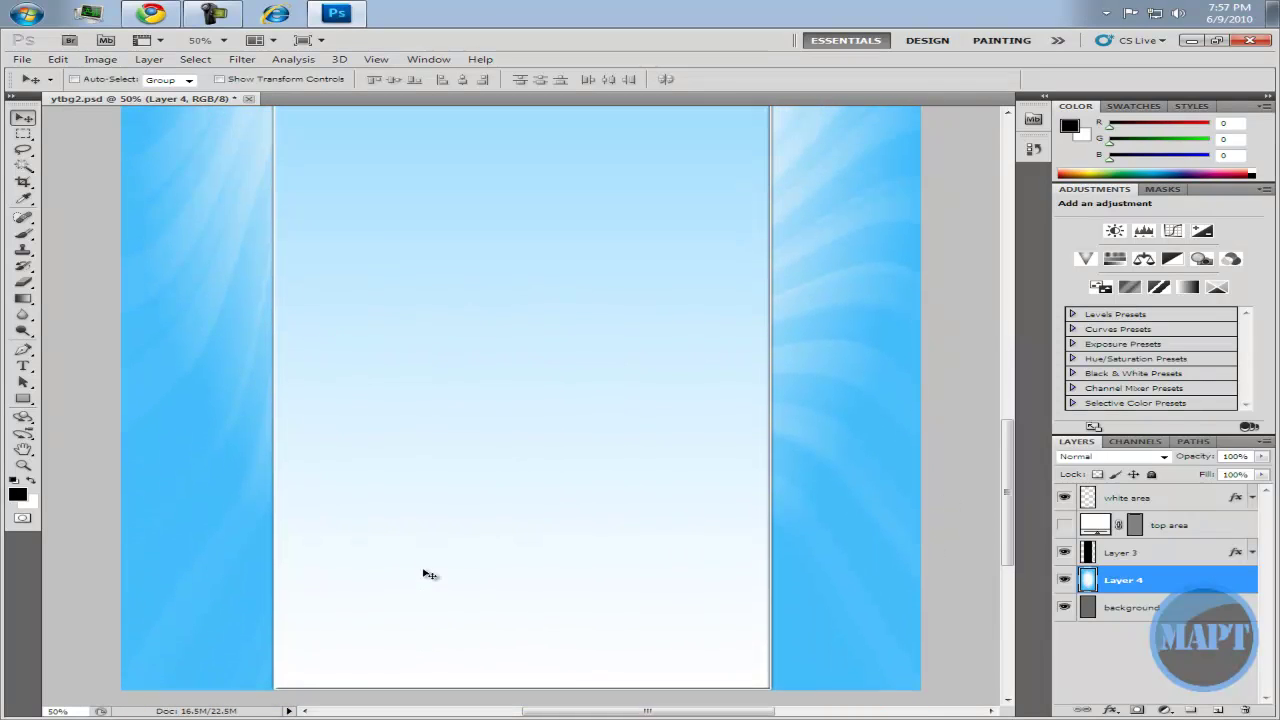
scroll(423, 572, "up", 3)
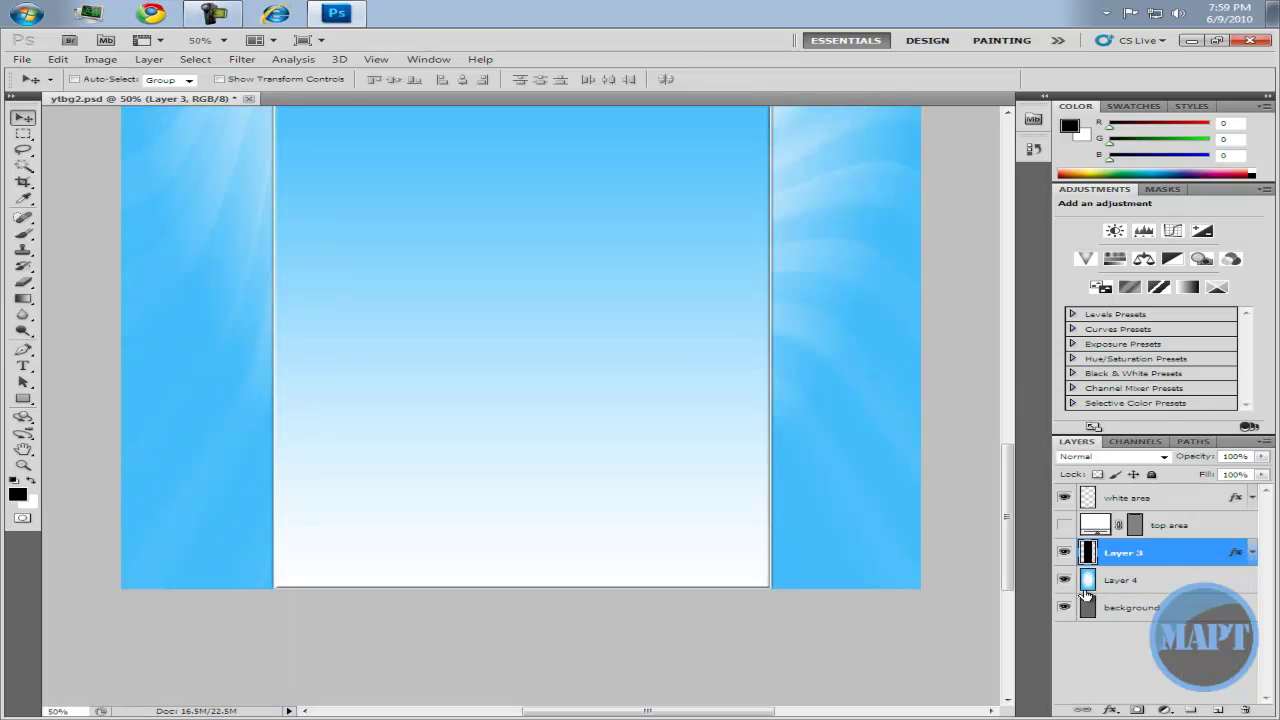
- Try Overlay and Normal on the swirl Layer 4, finally setting its blend mode to Dissolve
left_click(1088, 582)
left_click(1103, 462)
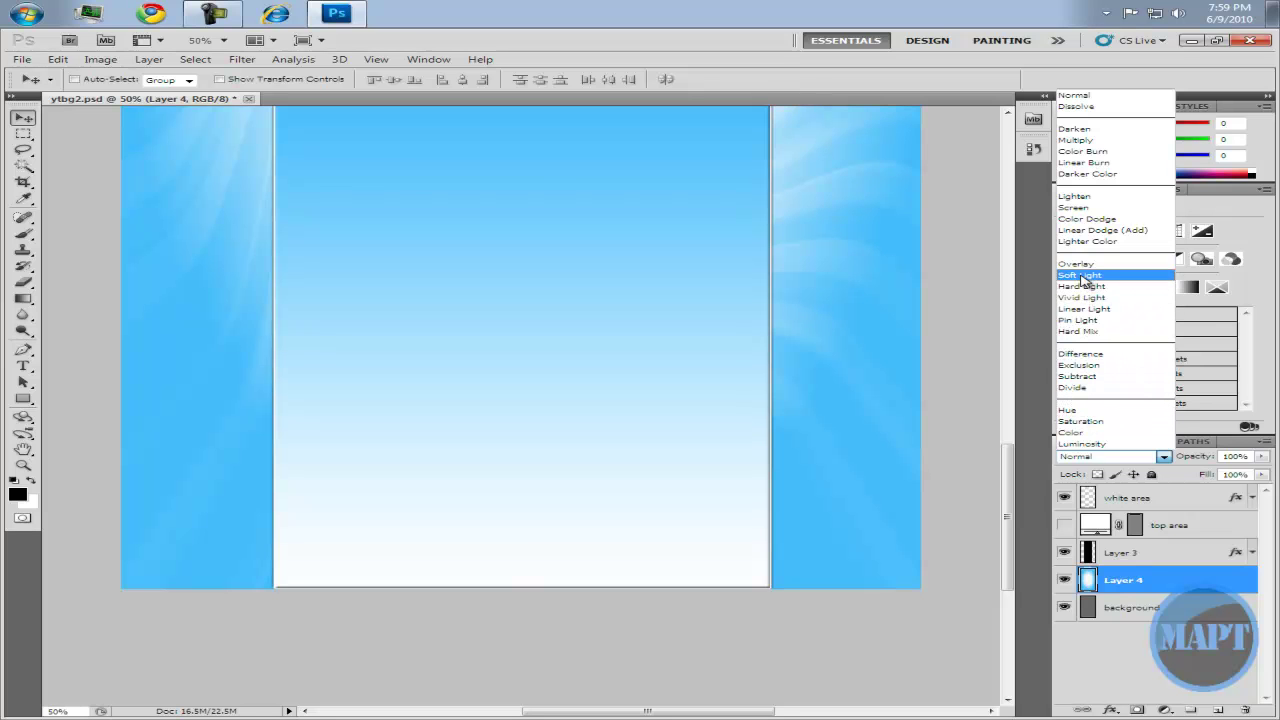
left_click(1078, 264)
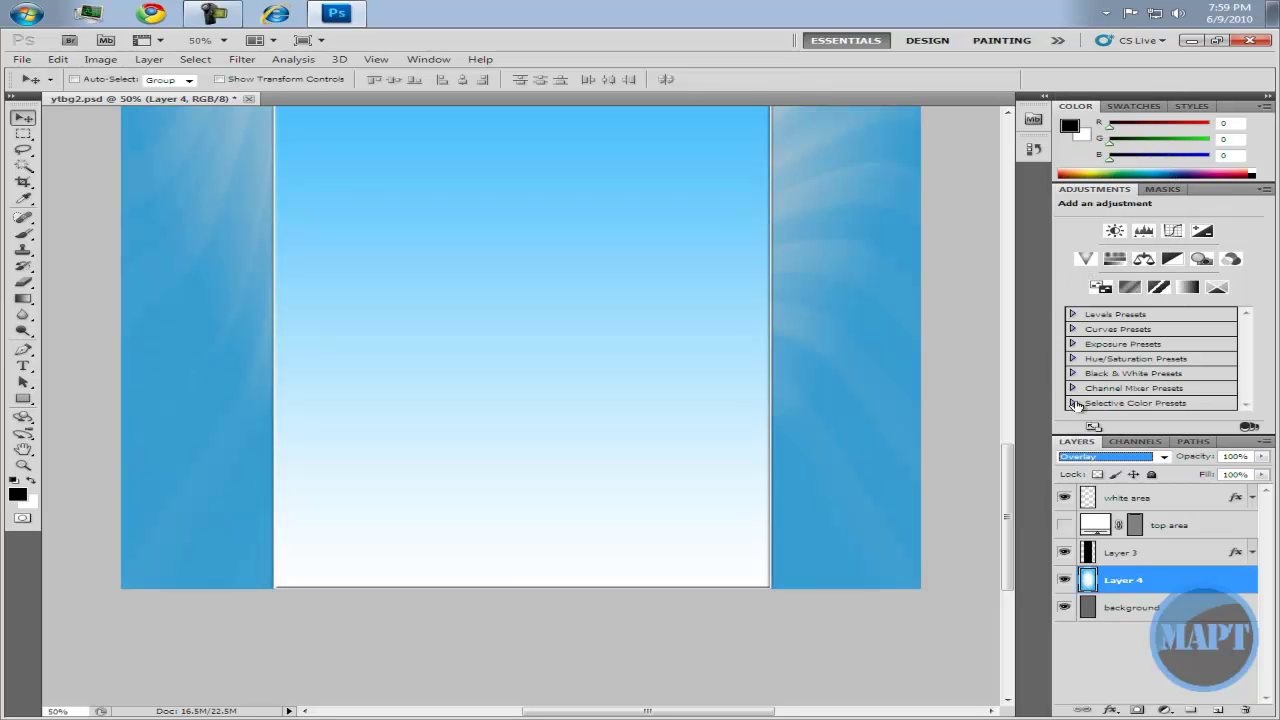
left_click(1100, 458)
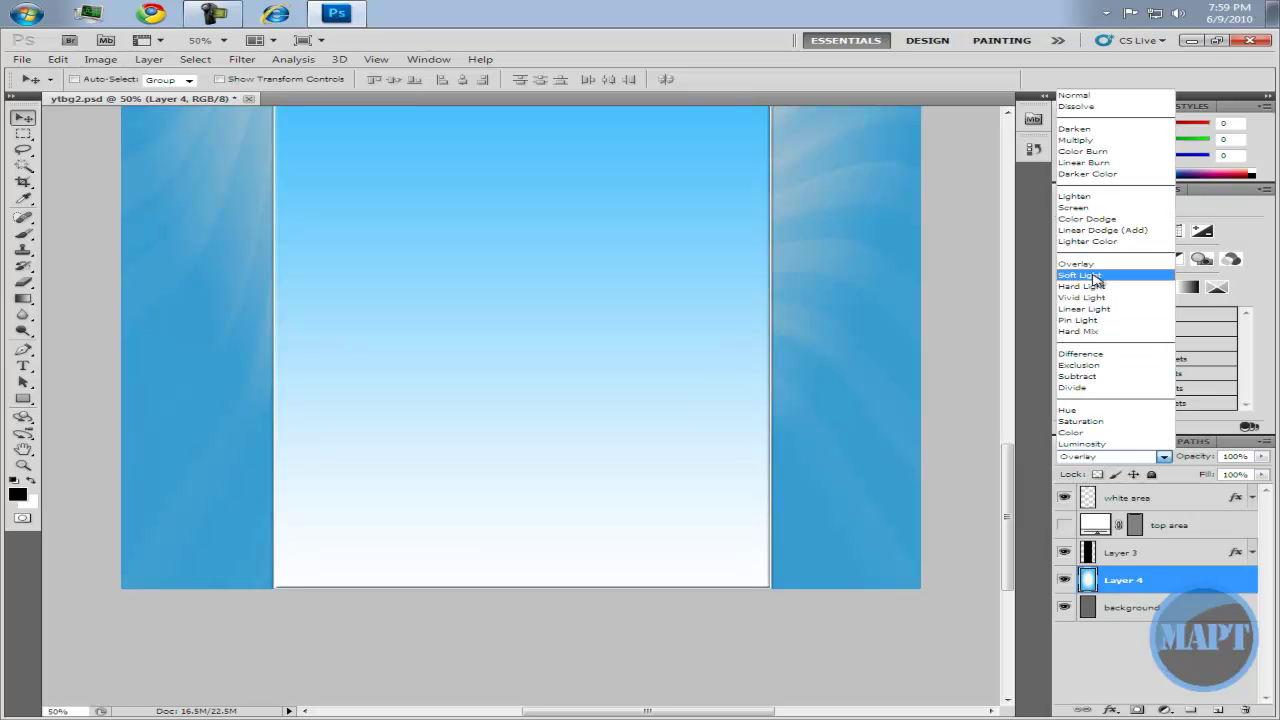
left_click(1080, 264)
left_click(1098, 457)
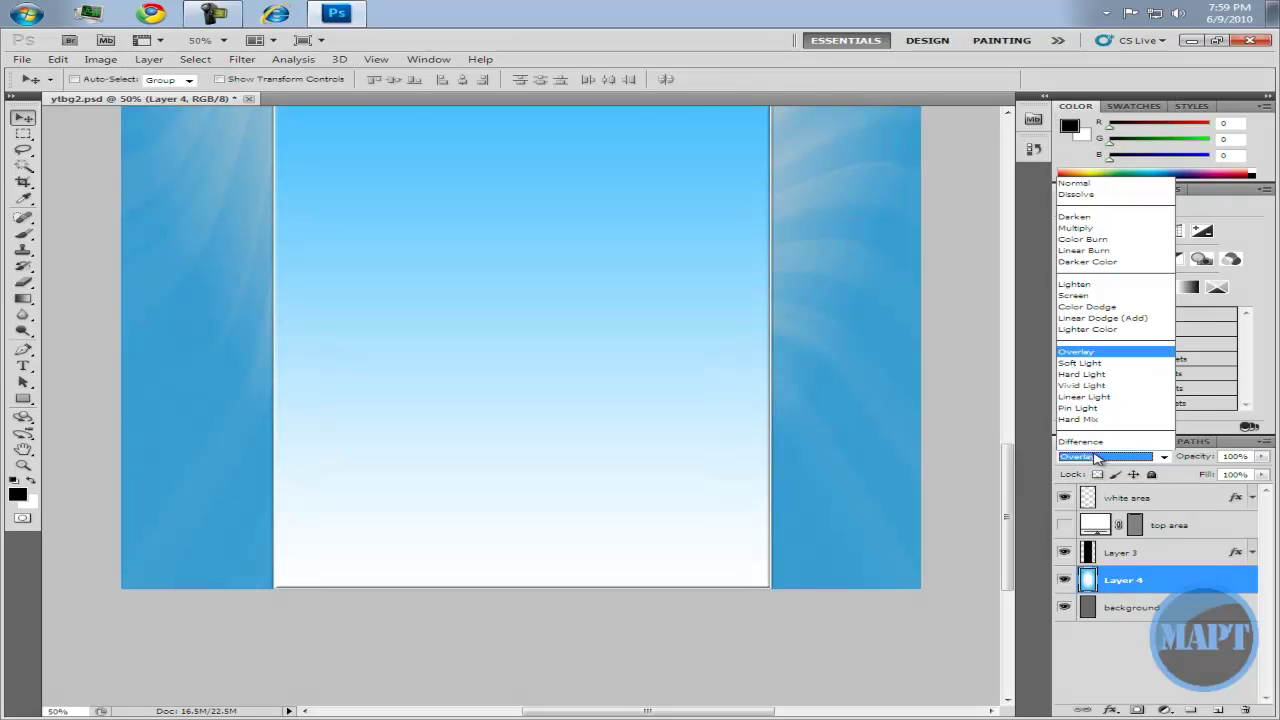
left_click(1073, 97)
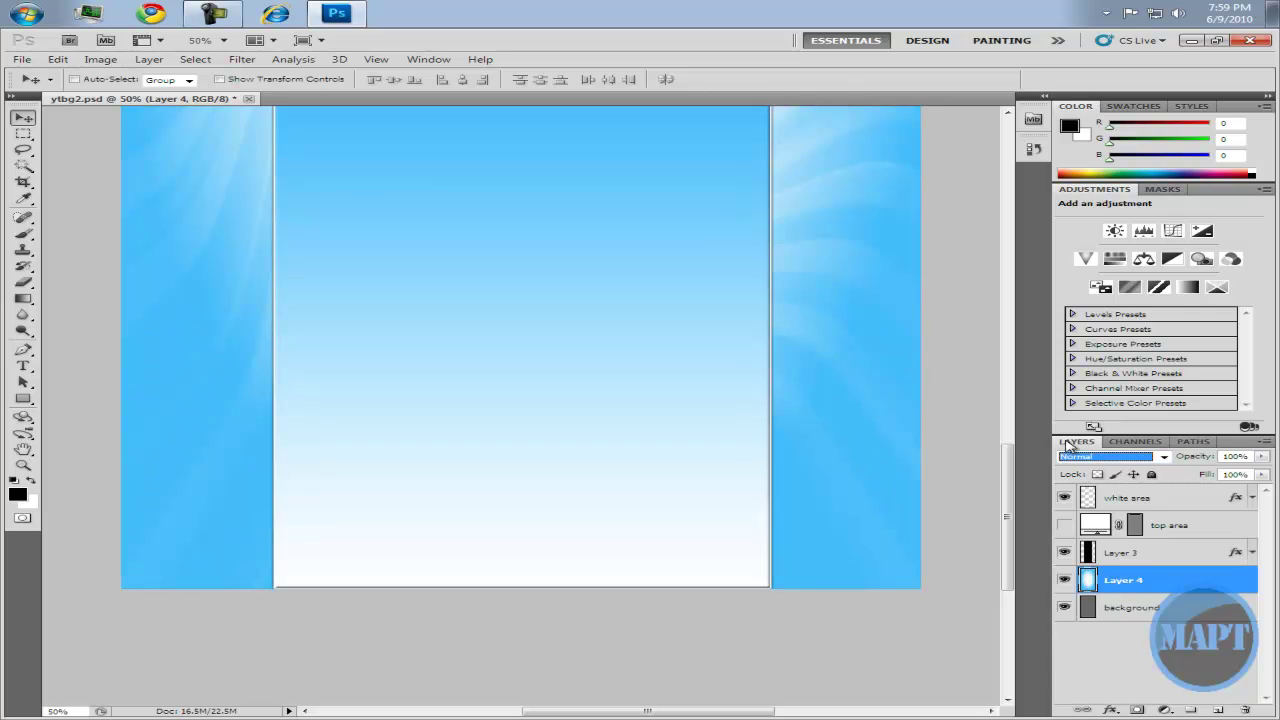
scroll(1068, 460, "down", 1)
left_click(1075, 462)
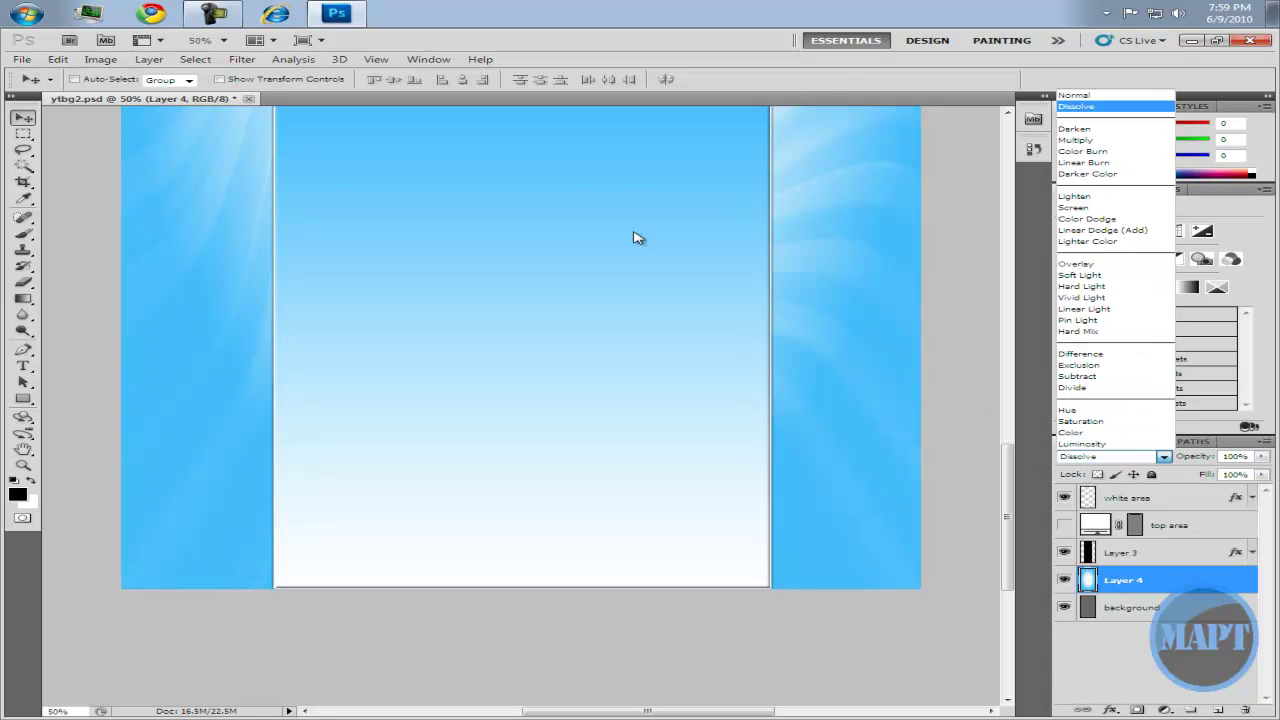
left_click(1110, 656)
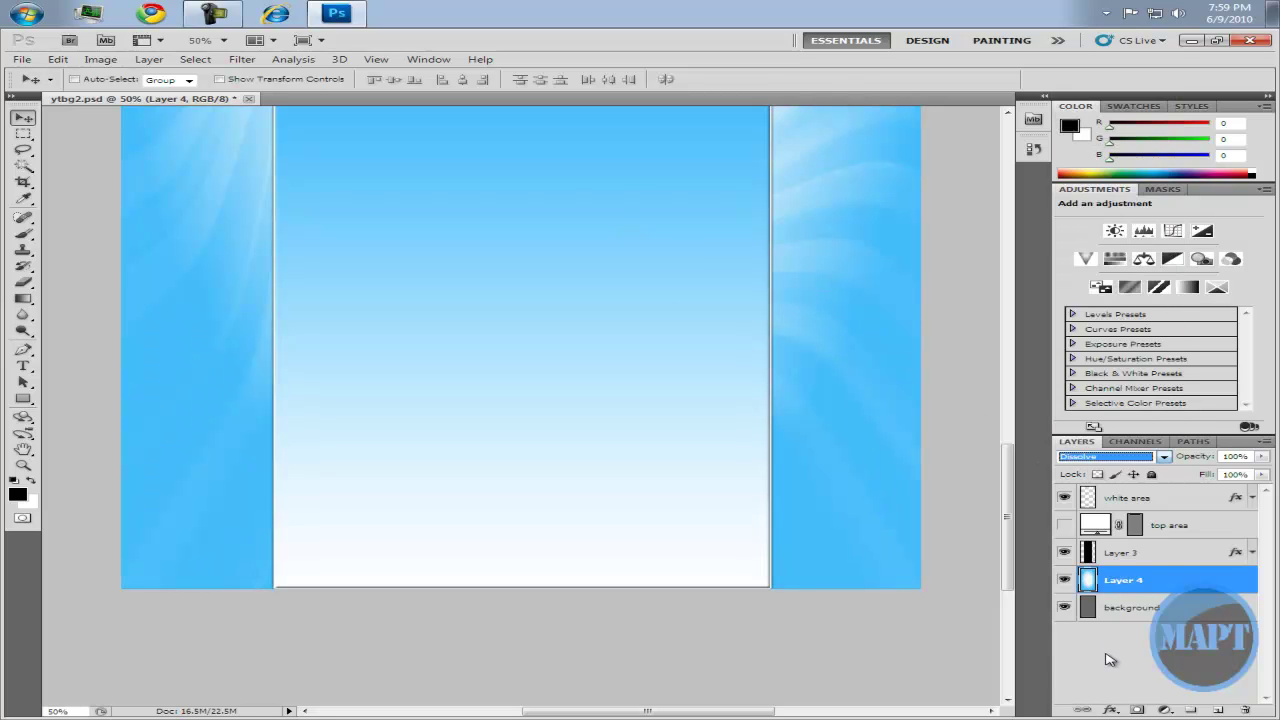
- Save a PNG copy named ytbg2.png to the Desktop with the Interlaced option selected
left_click(22, 60)
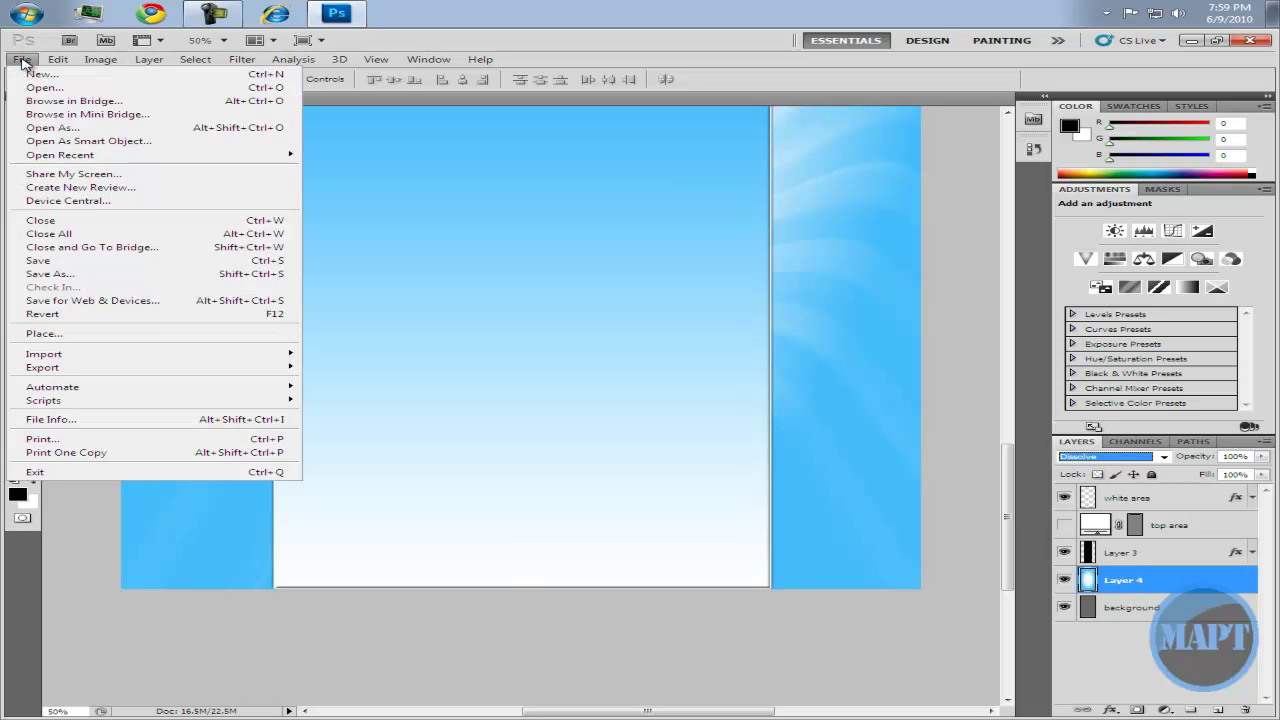
left_click(50, 273)
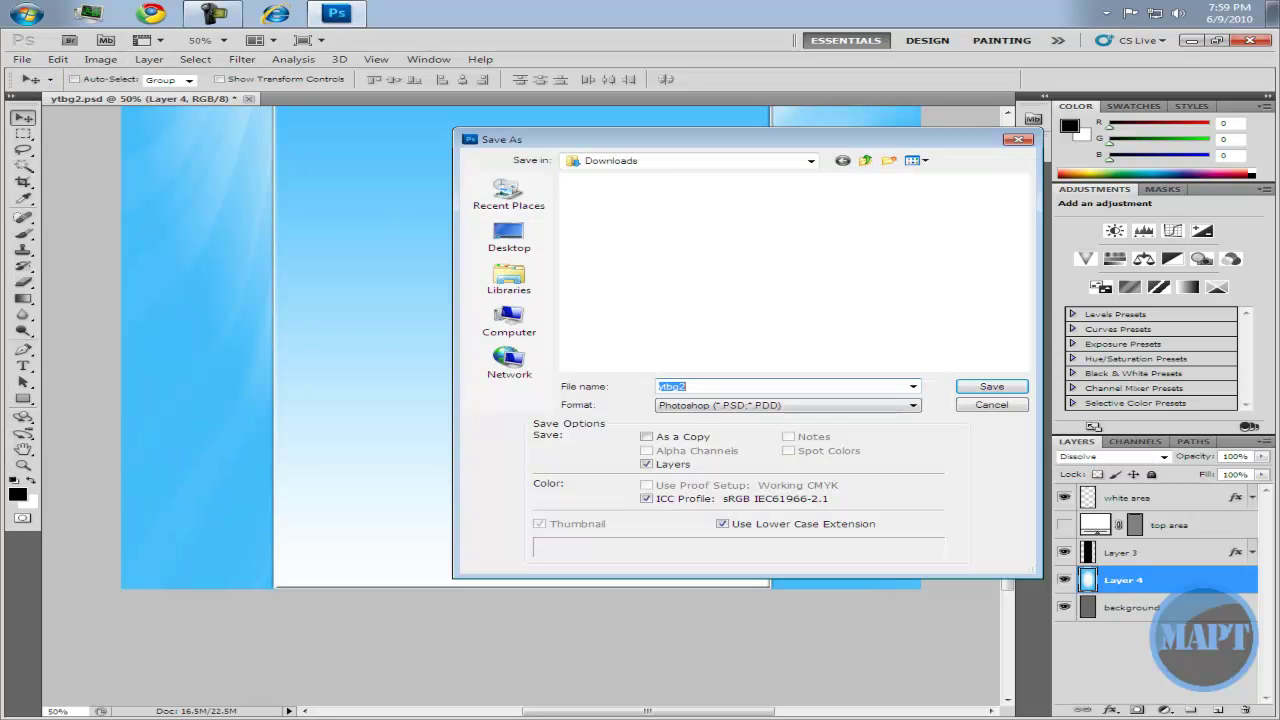
left_click(736, 405)
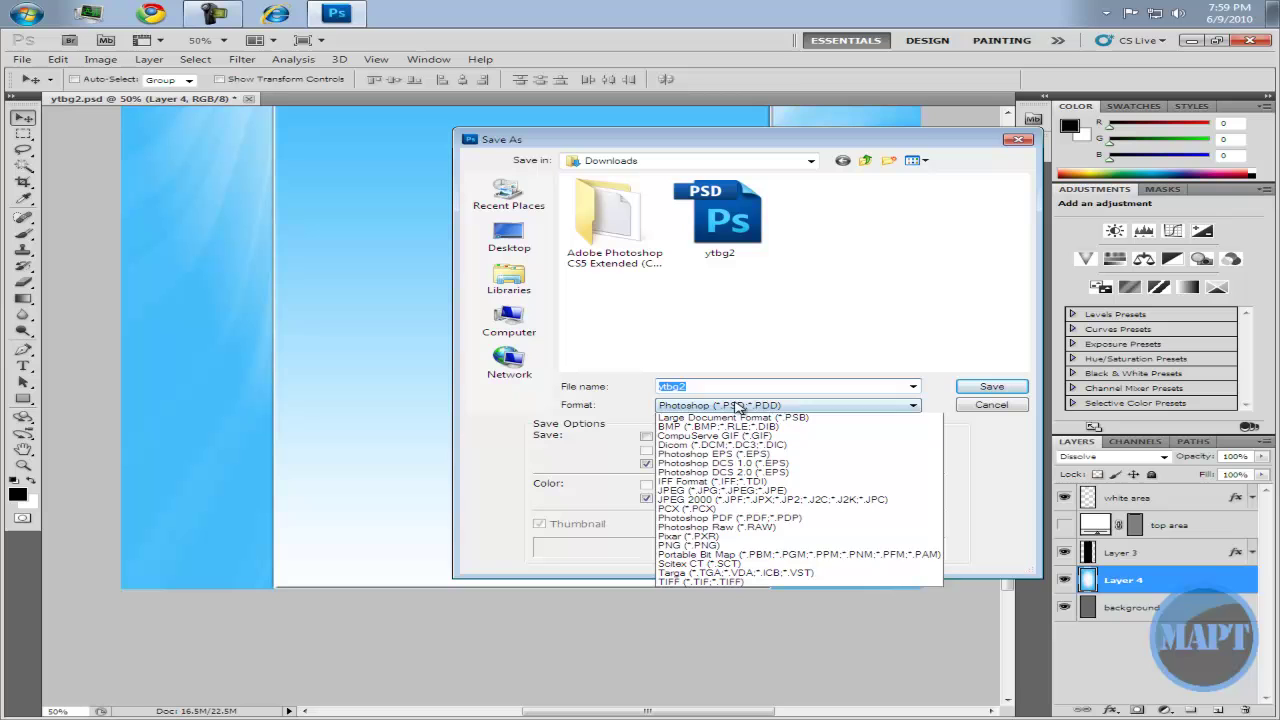
left_click(690, 555)
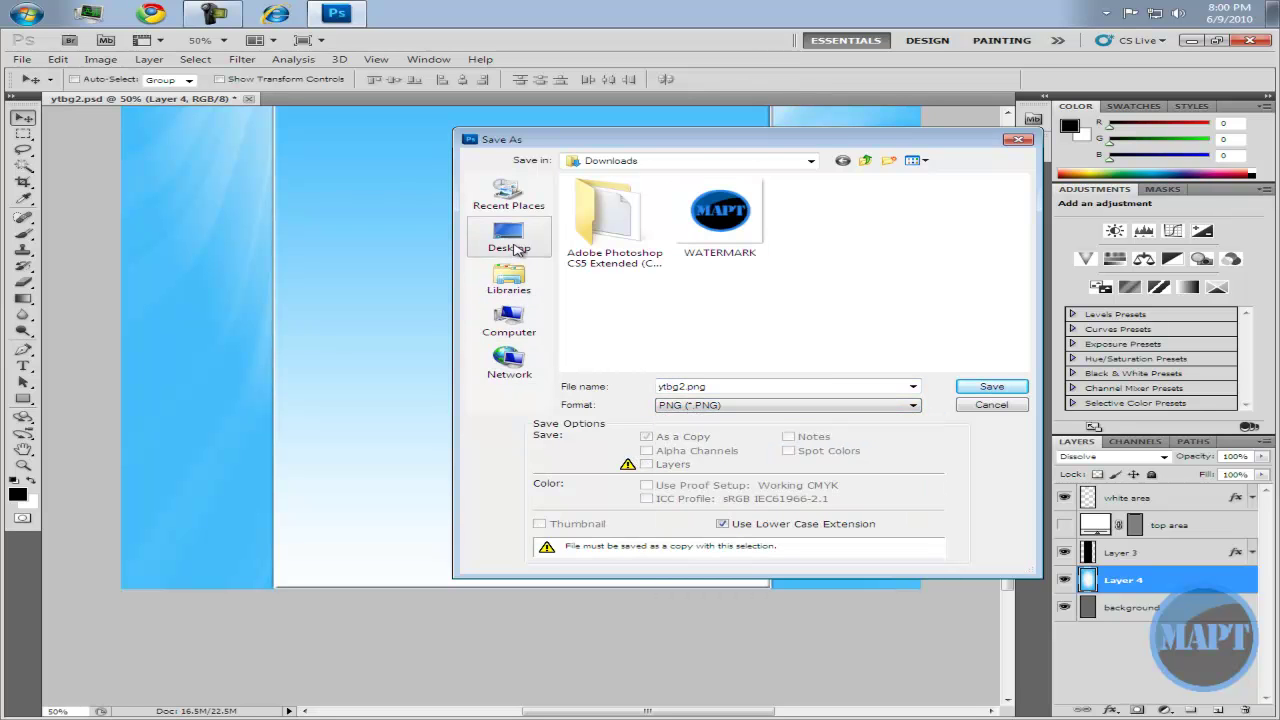
left_click(510, 245)
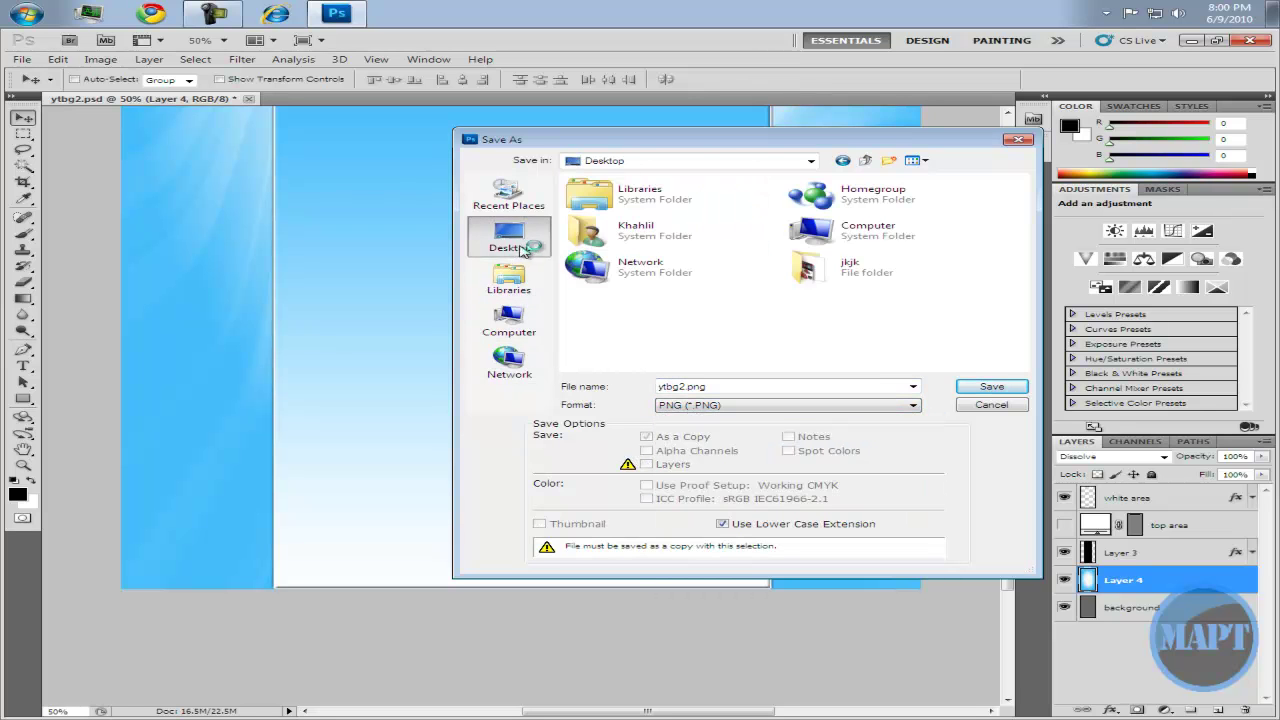
left_click(992, 388)
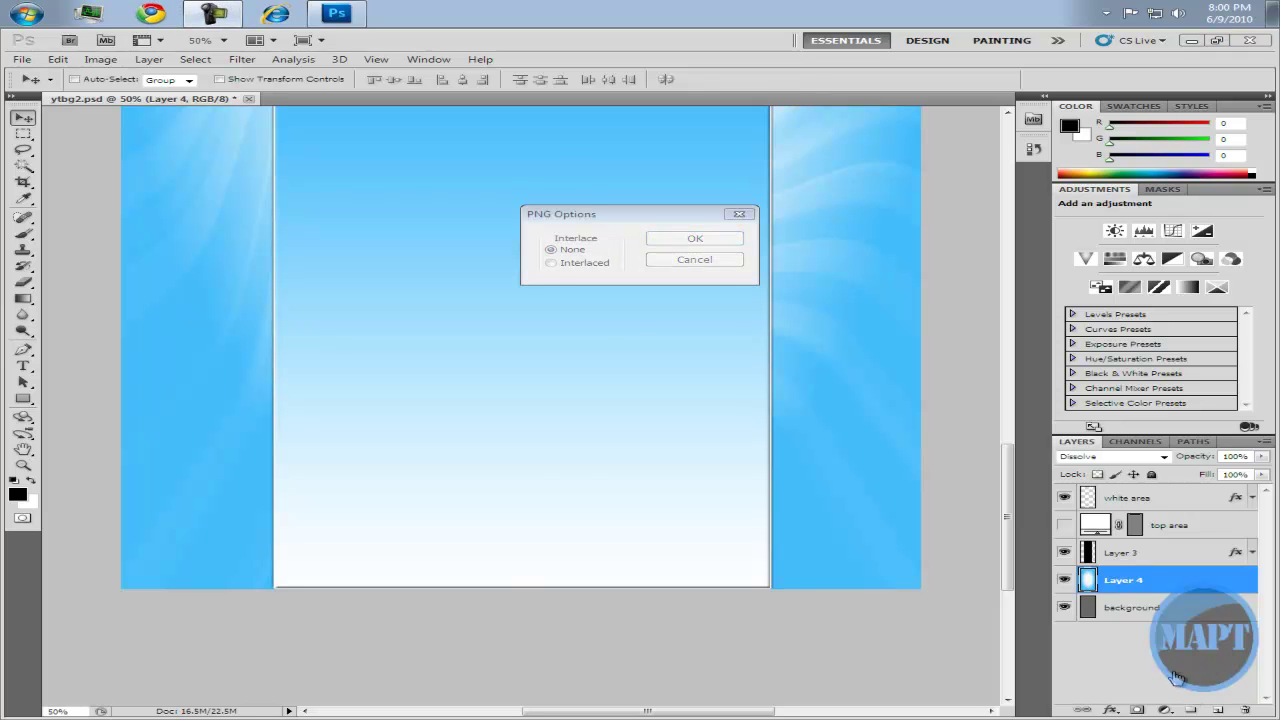
left_click(585, 263)
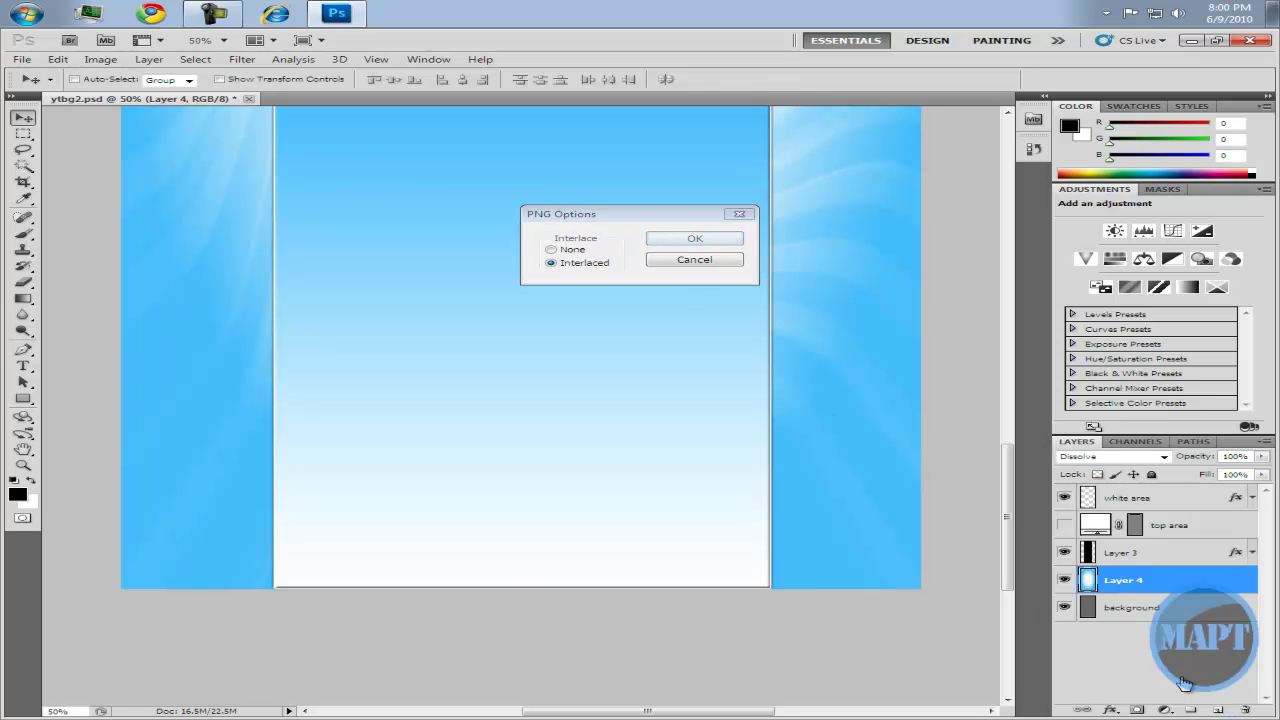
key("Return")
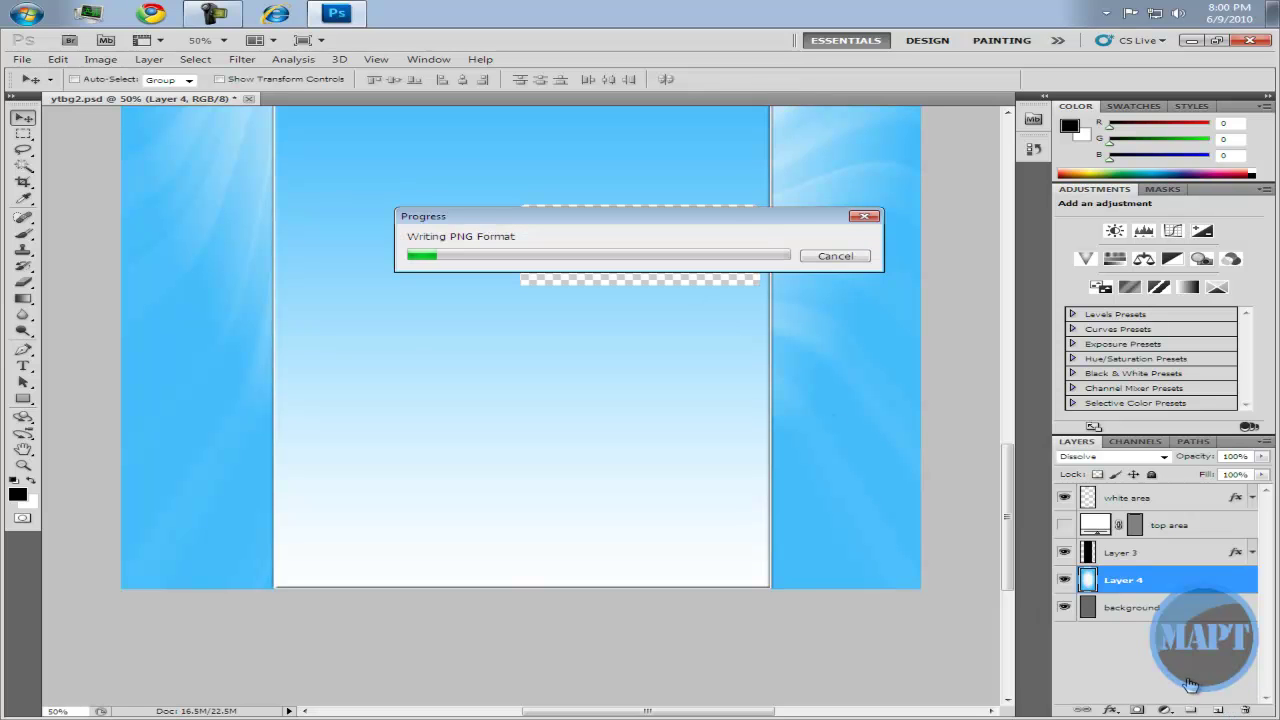